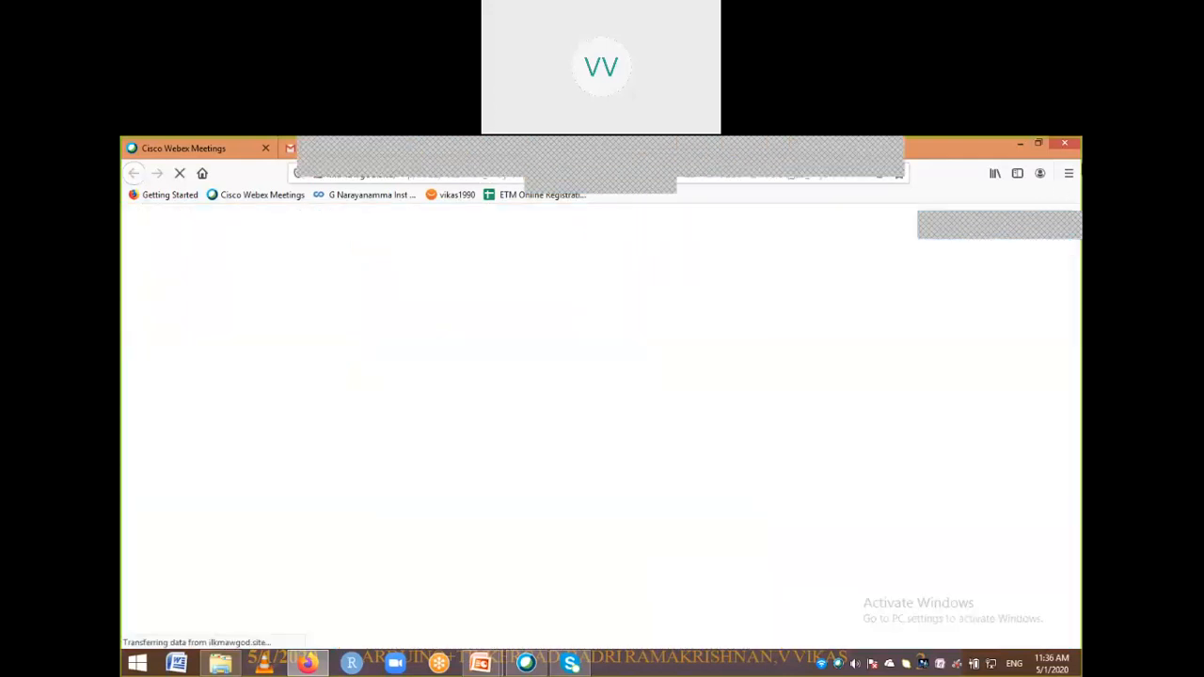
Open a private browsing window and load the tinkercad.com website in it
click(1068, 173)
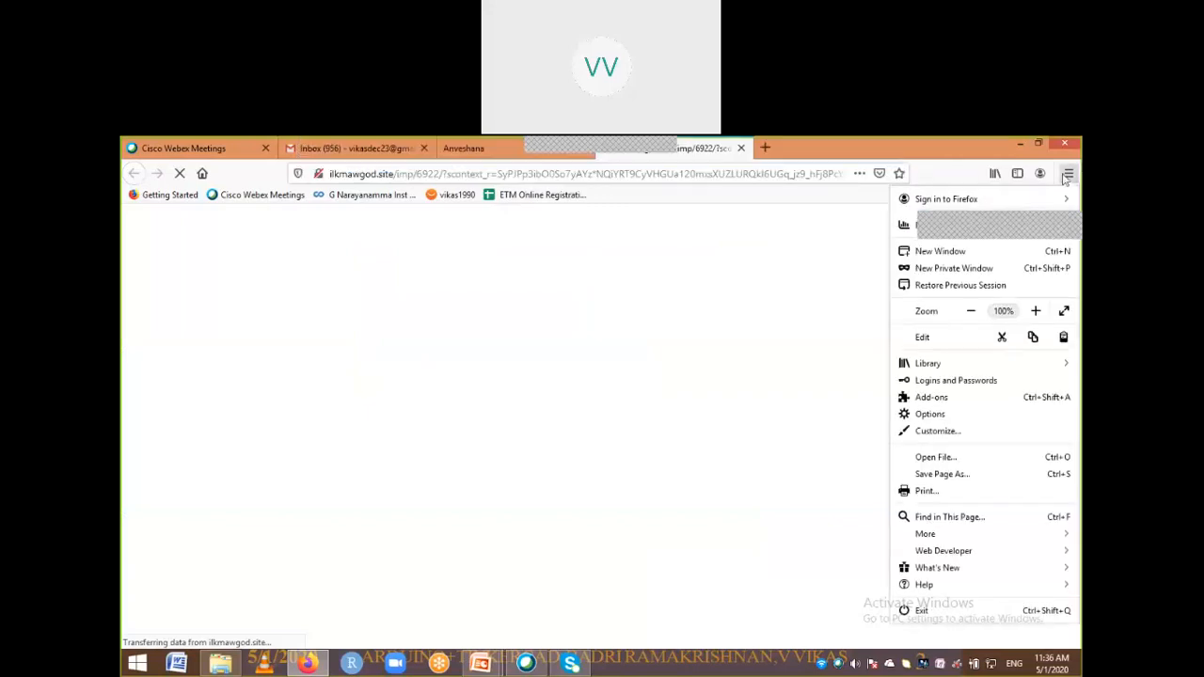
click(936, 269)
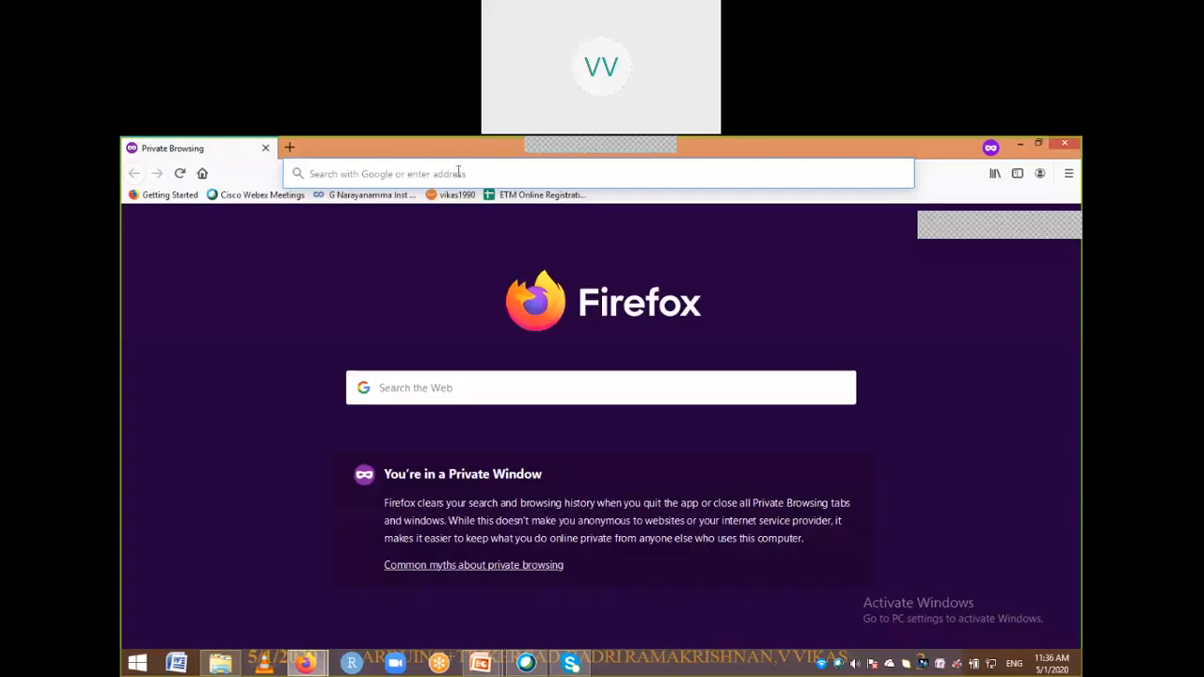
text(tinkerca)
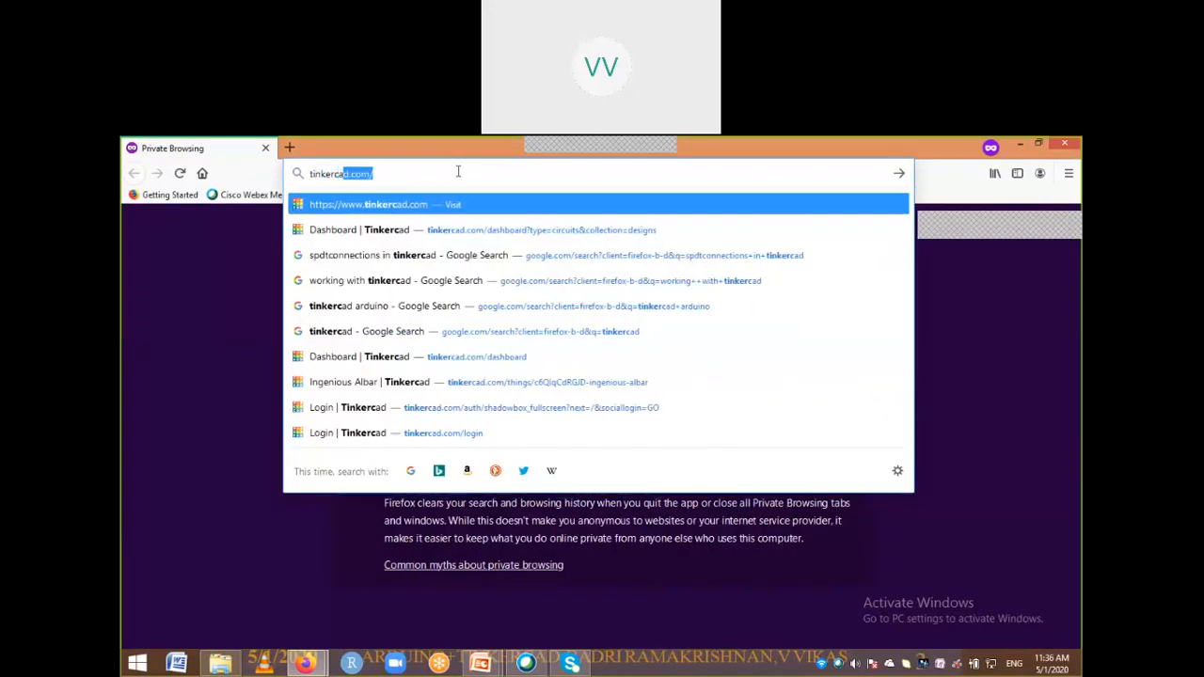
text(d)
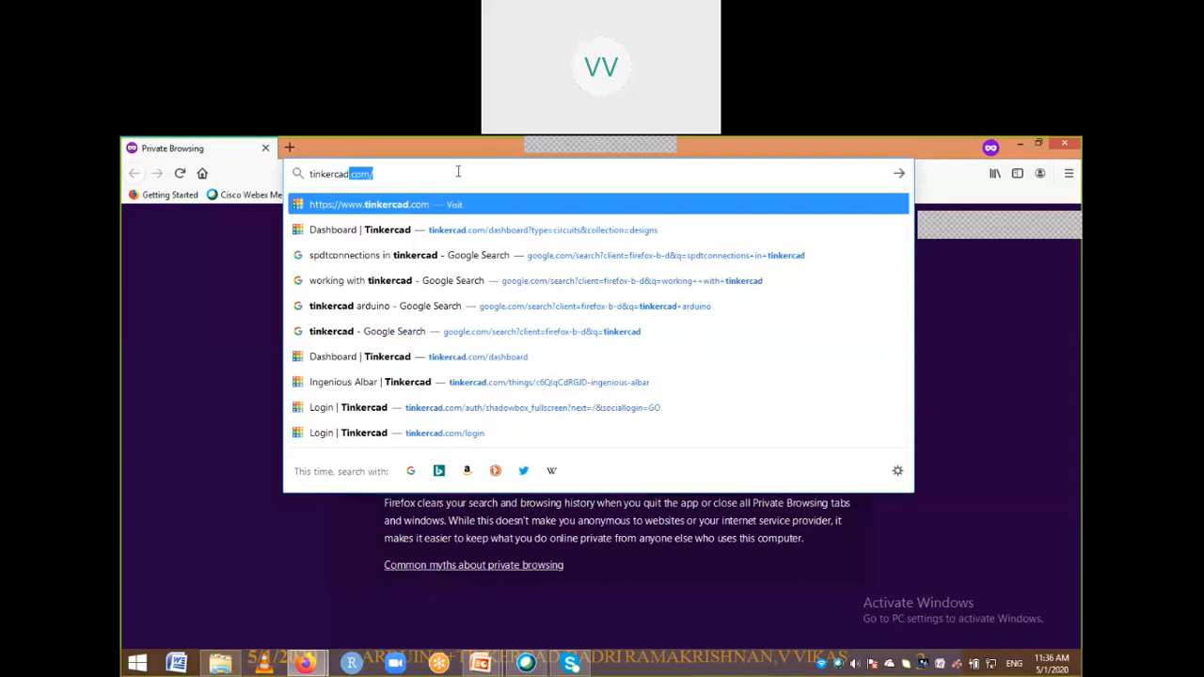
key(Return)
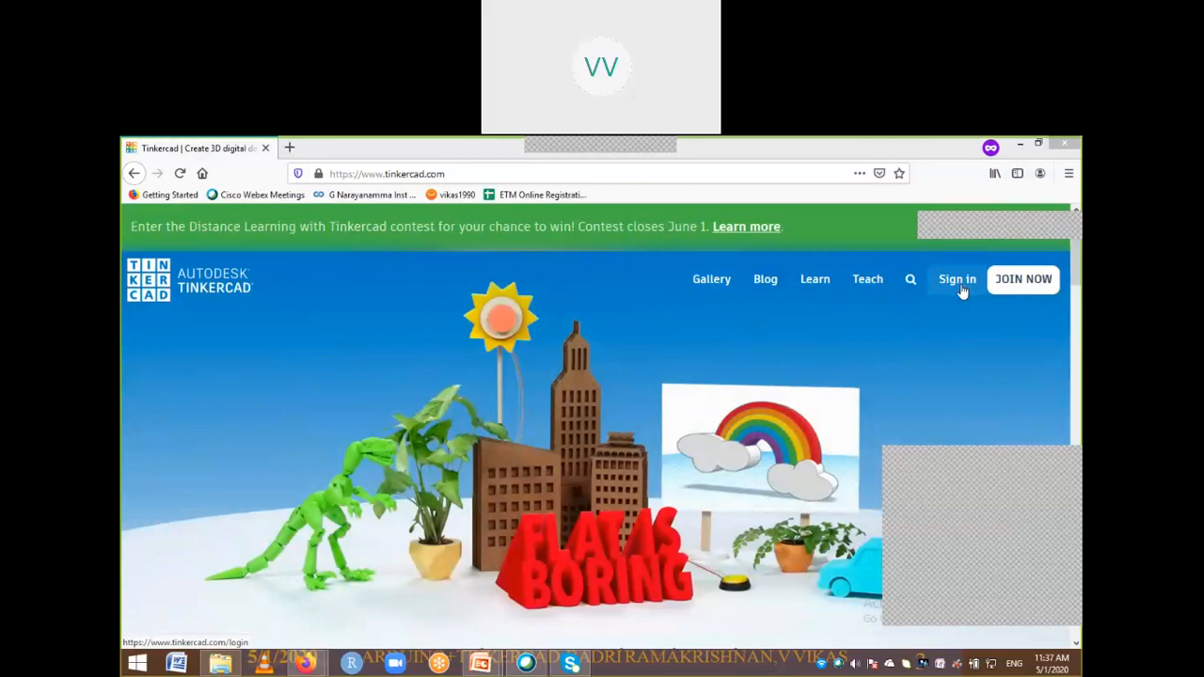
Look at the Tinkercad sign-up options for creating a personal account, and minimize the private window
click(1017, 282)
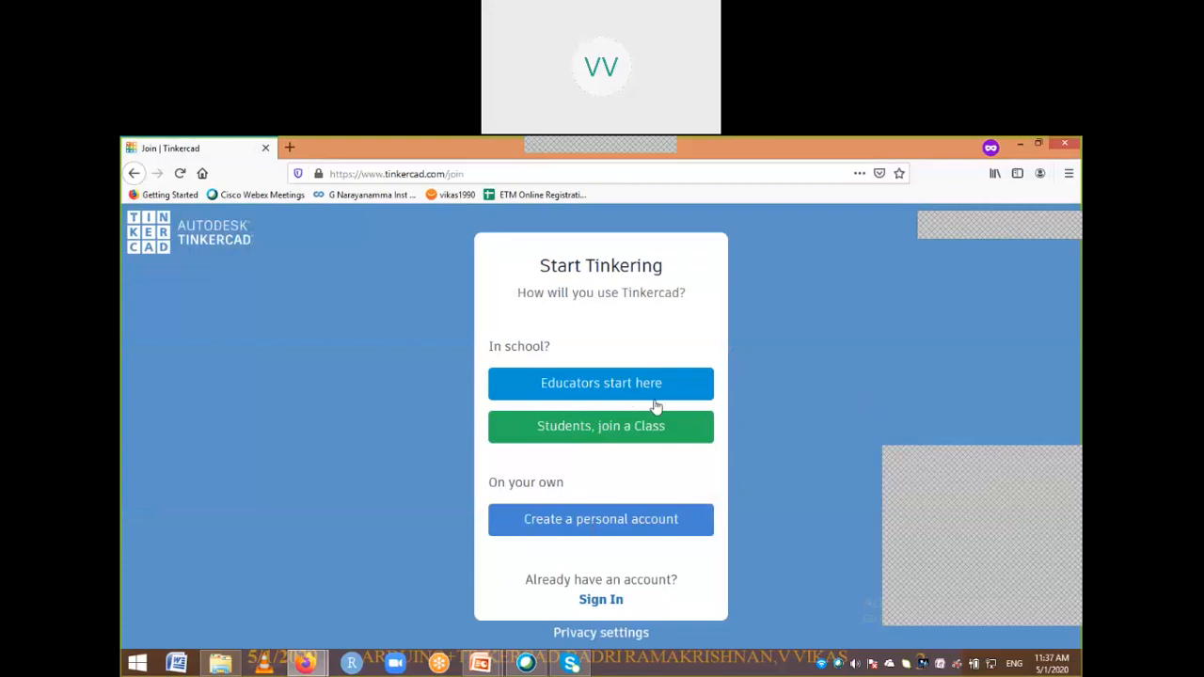
click(555, 536)
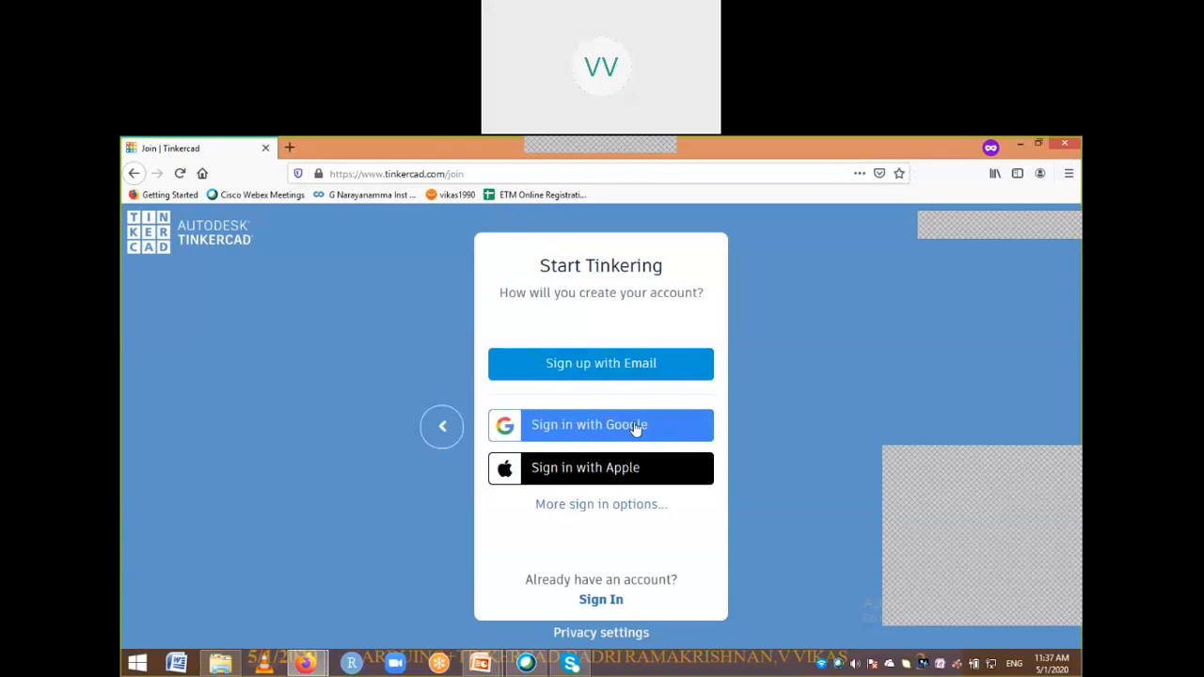
click(1025, 148)
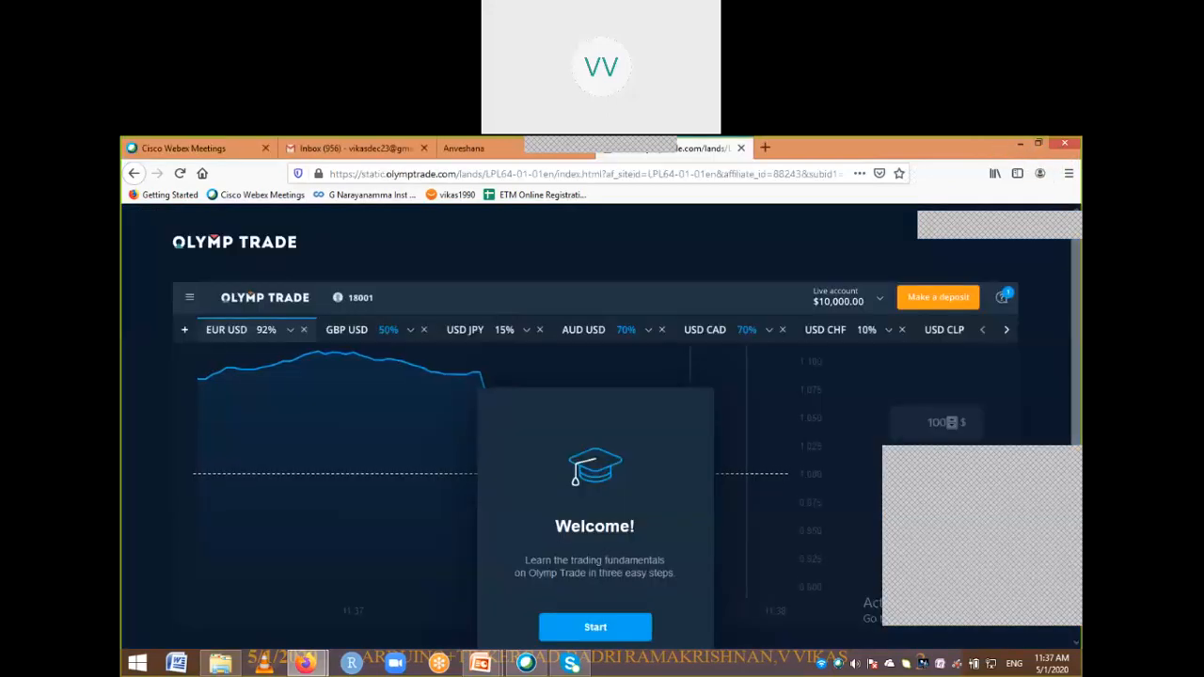
Close the Olymp Trade advert tab and sign in to Tinkercad in a new tab with the existing Gmail account
click(741, 147)
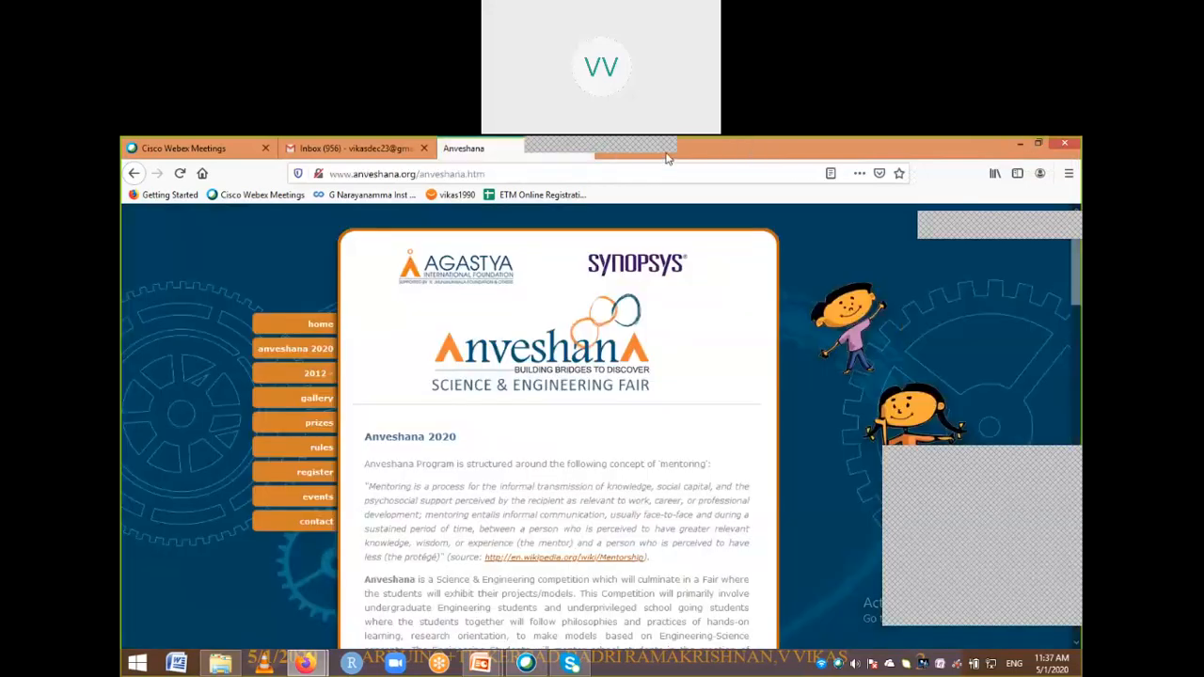
double_click(666, 158)
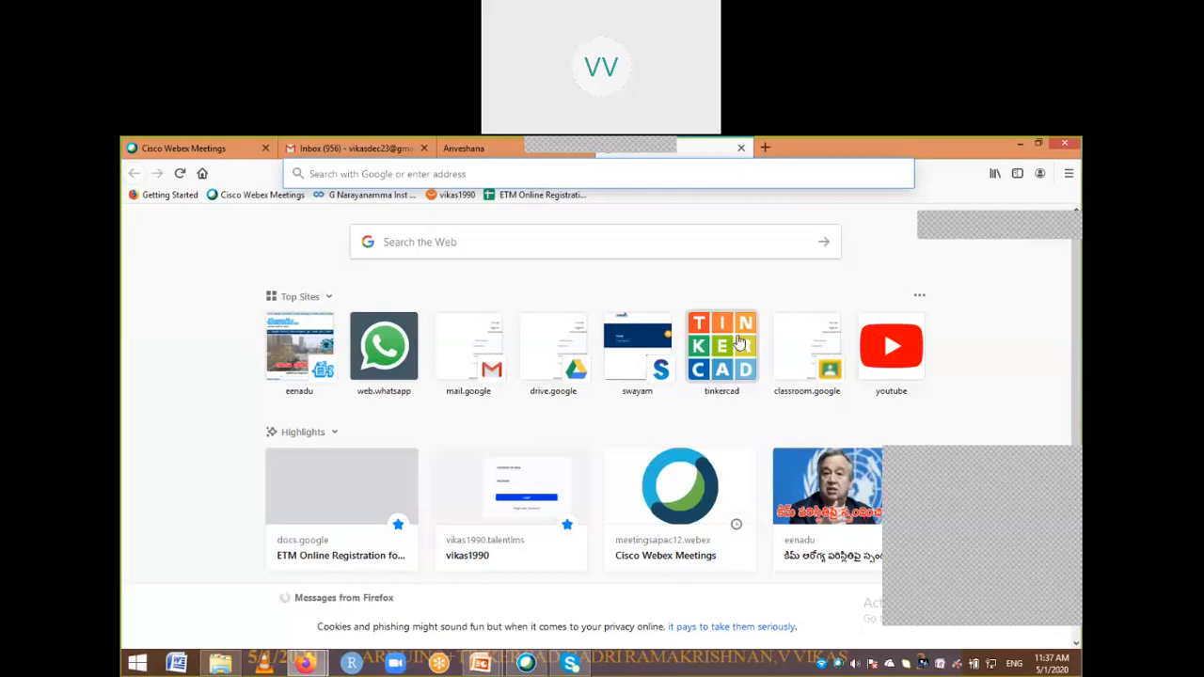
click(740, 342)
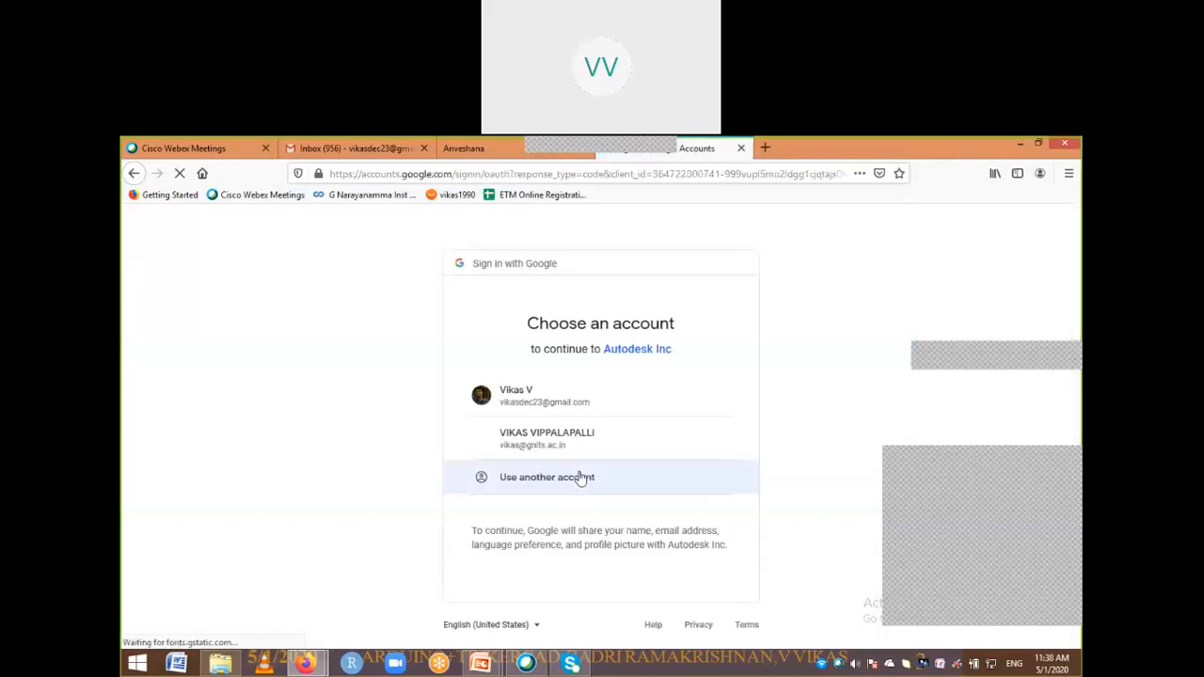
click(554, 393)
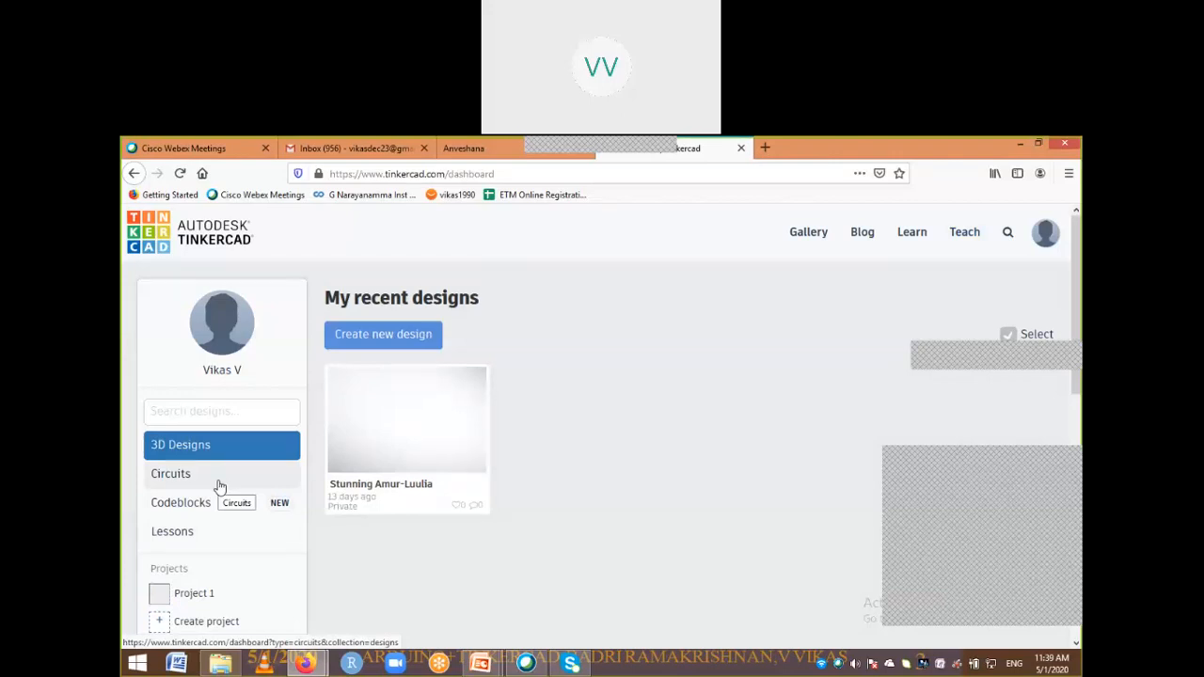
Go to the Circuits section of the Tinkercad dashboard and create a new circuit
click(181, 479)
click(182, 480)
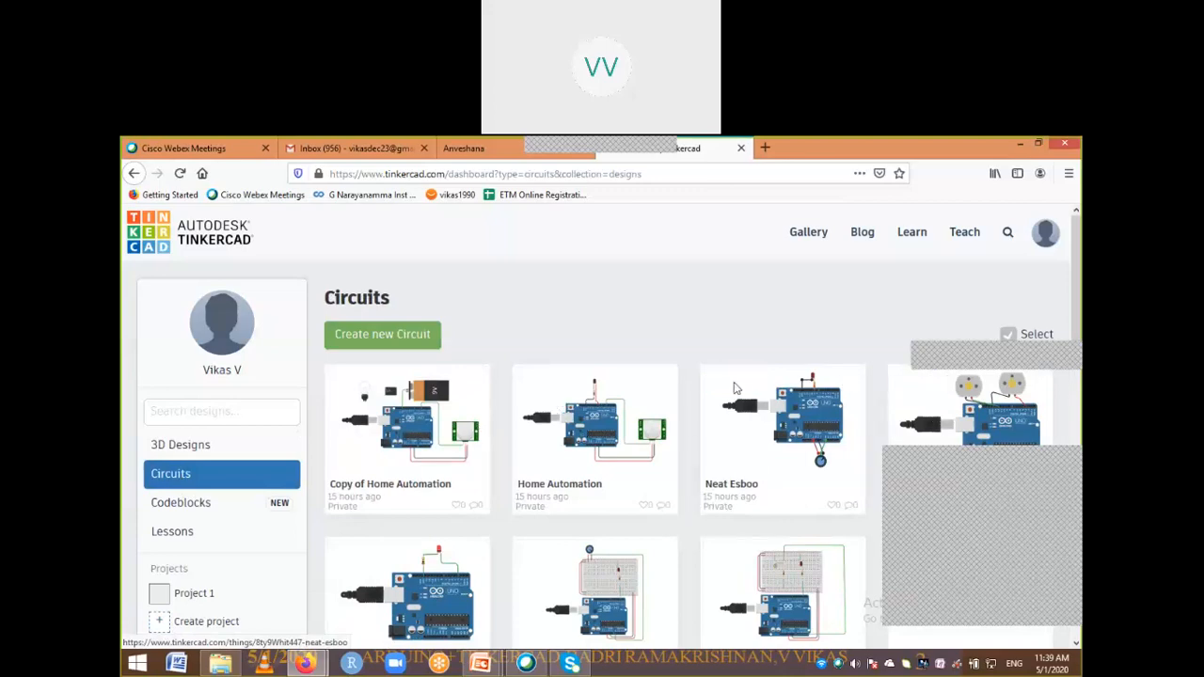
click(402, 335)
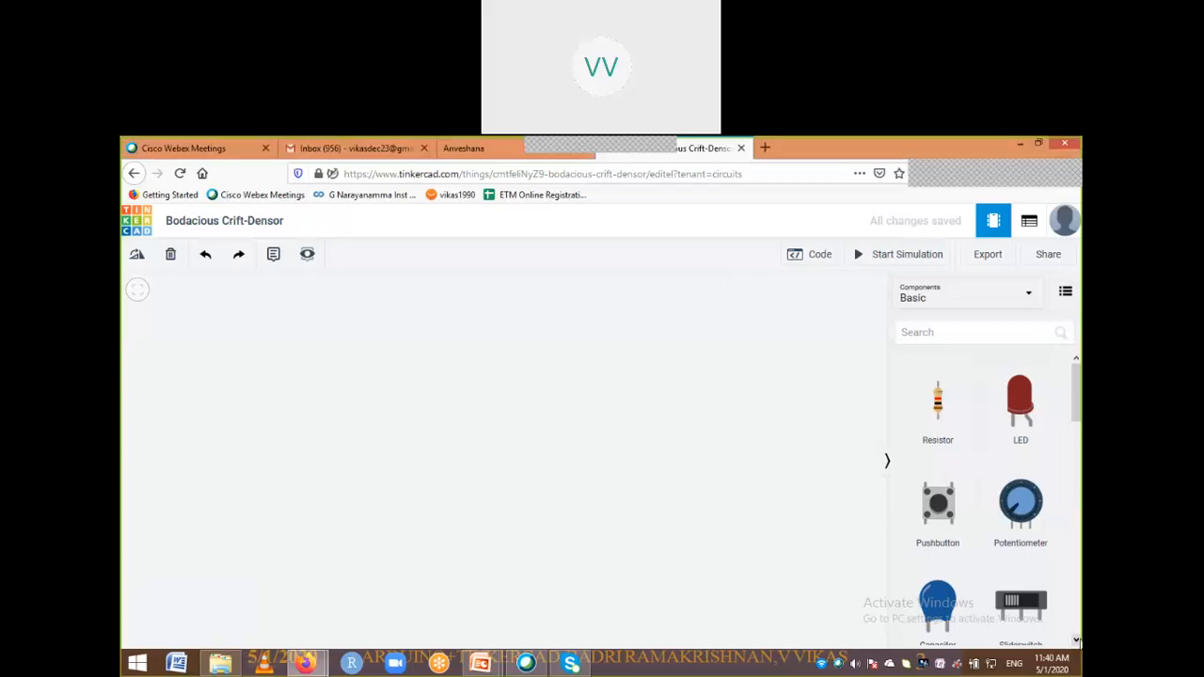
Look through the Basic components library from the resistor down to the multimeter
click(1075, 640)
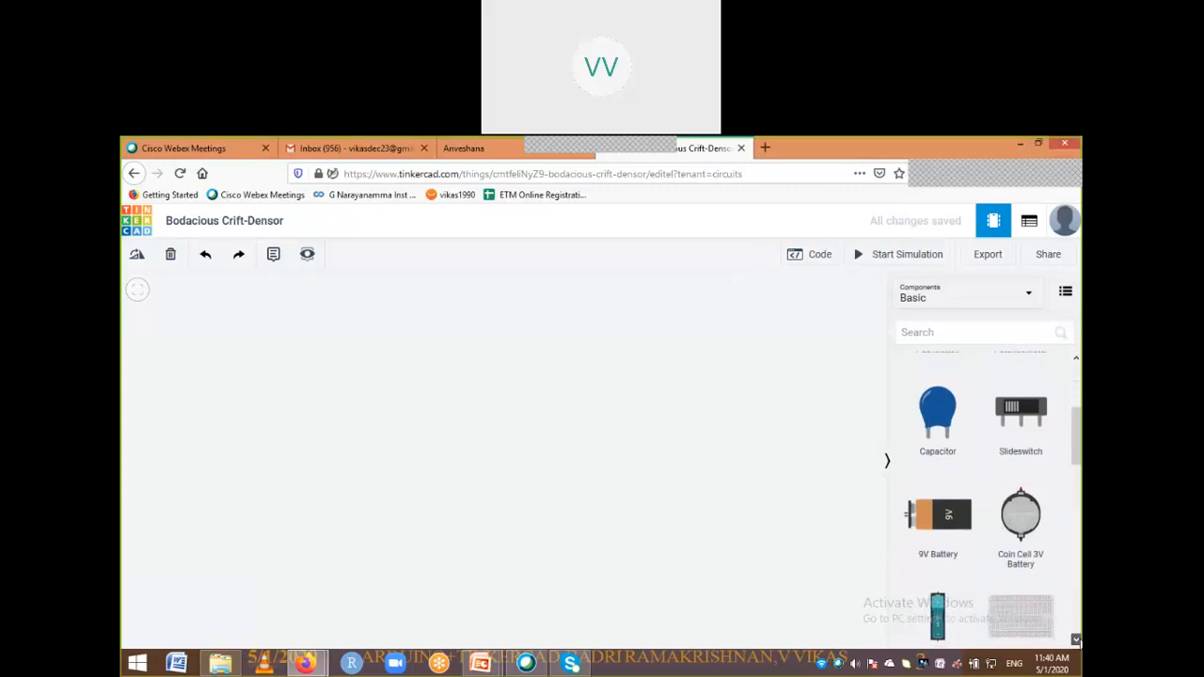
click(1076, 639)
click(1076, 639)
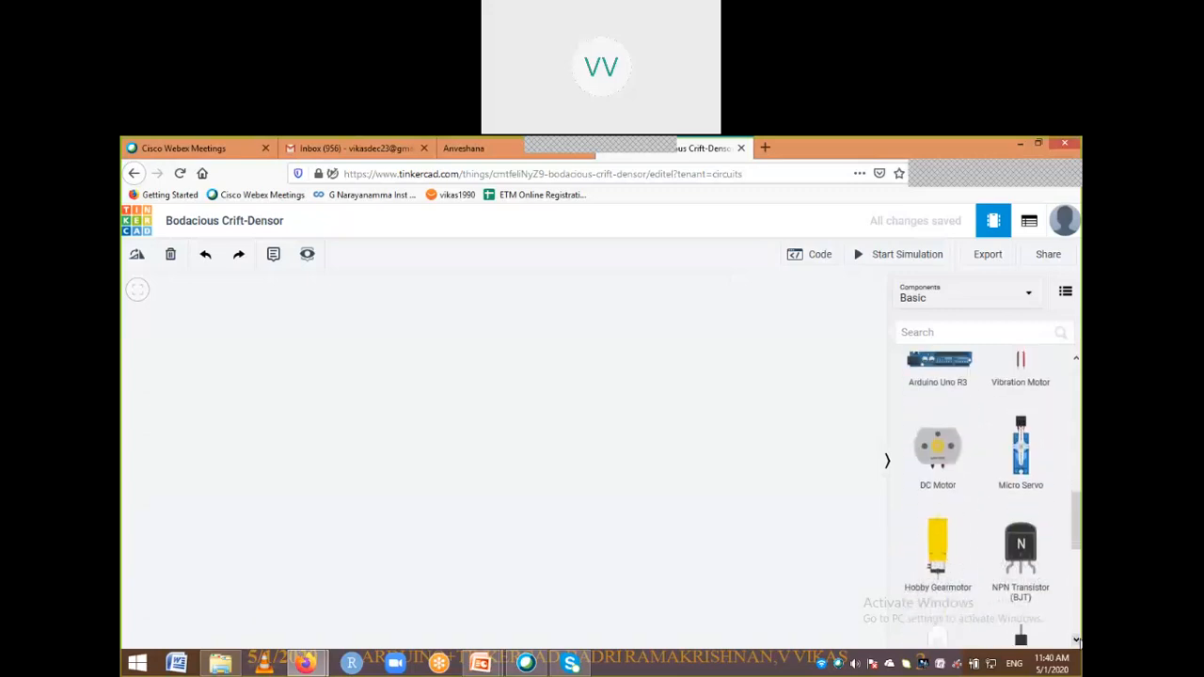
click(1076, 639)
click(1076, 639)
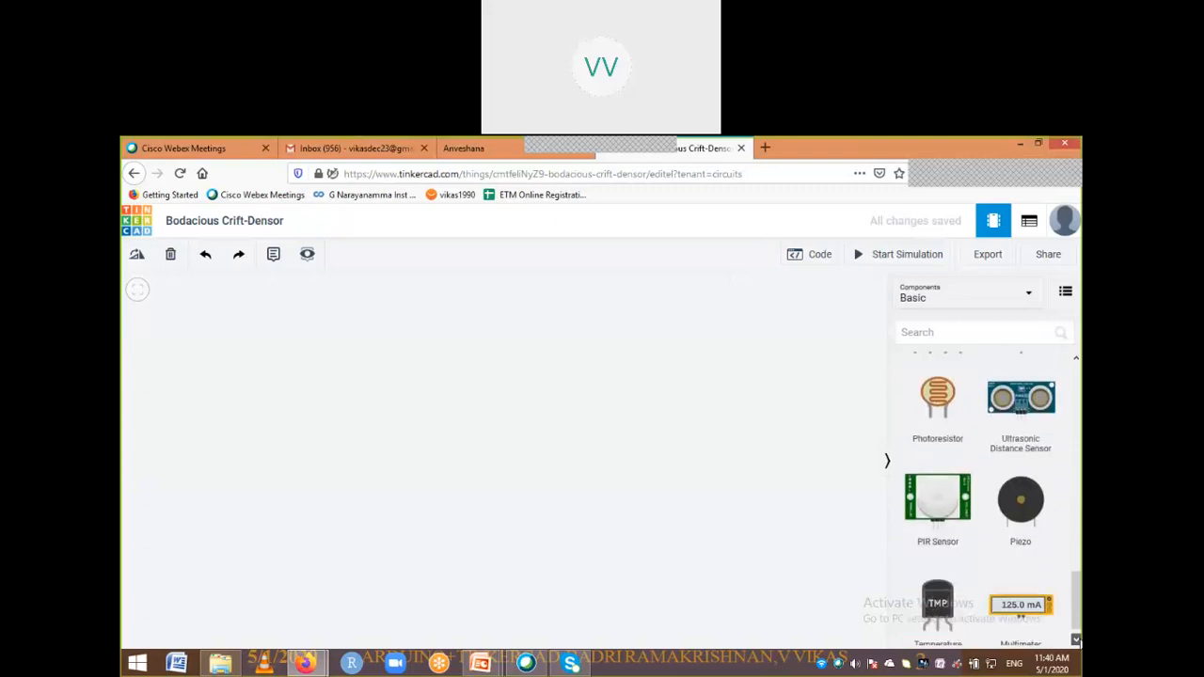
click(1076, 640)
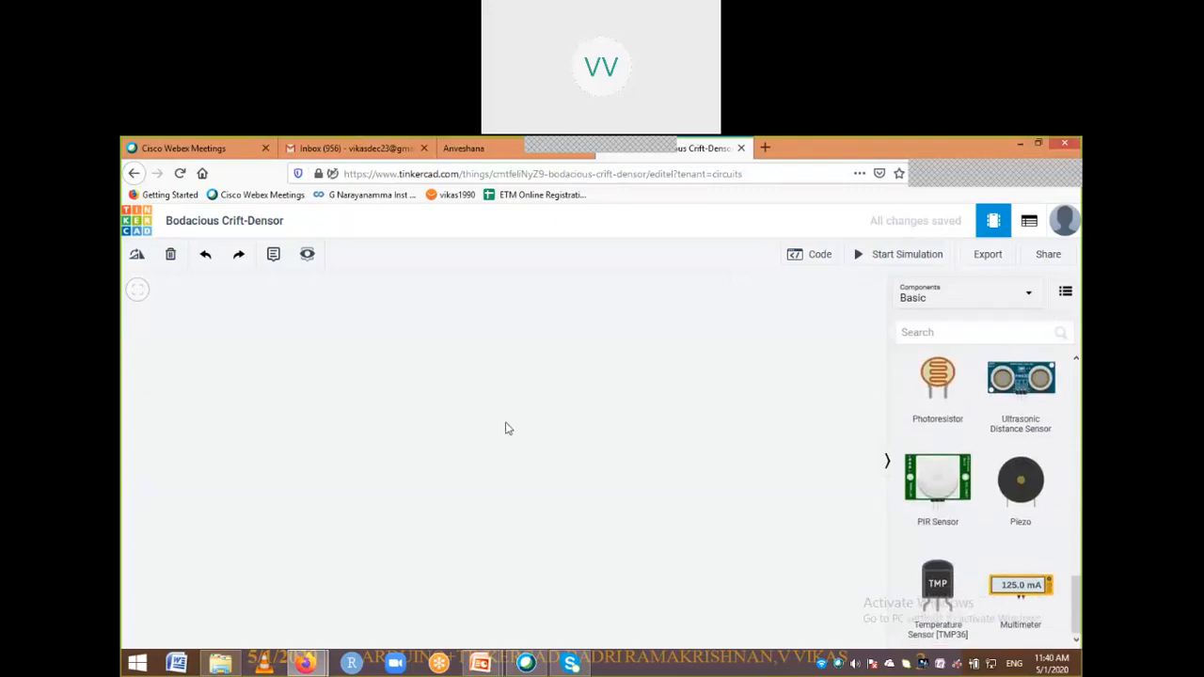
Switch the components library from the Basic set to All components
click(1014, 297)
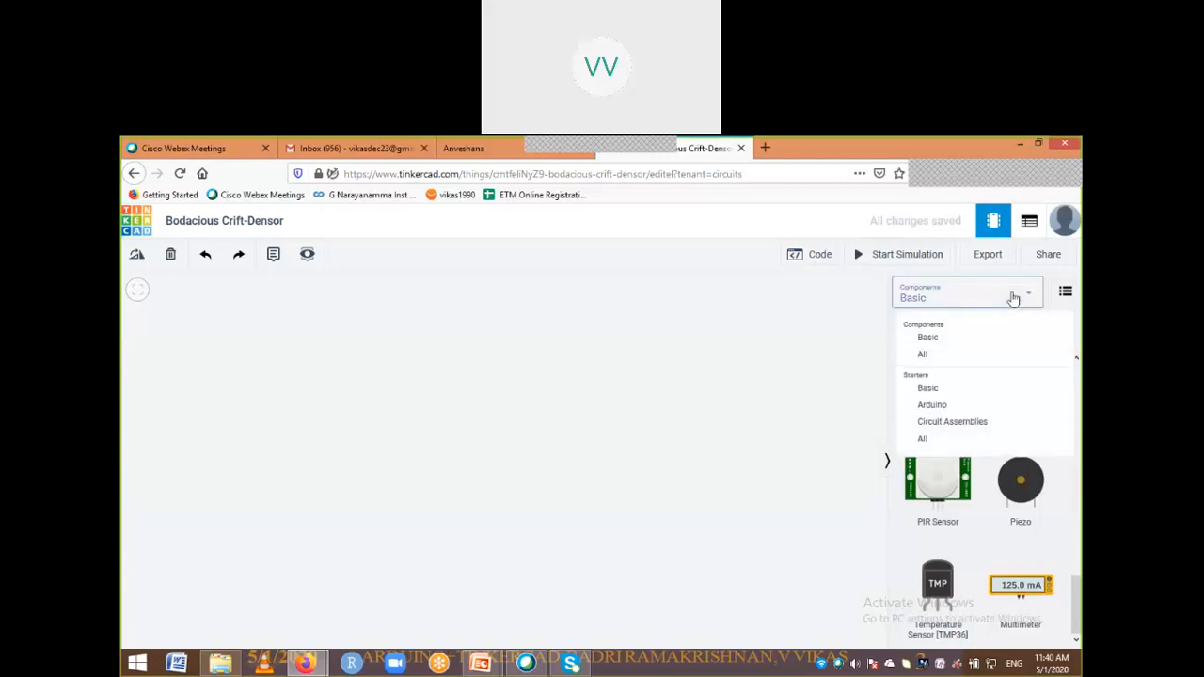
click(952, 363)
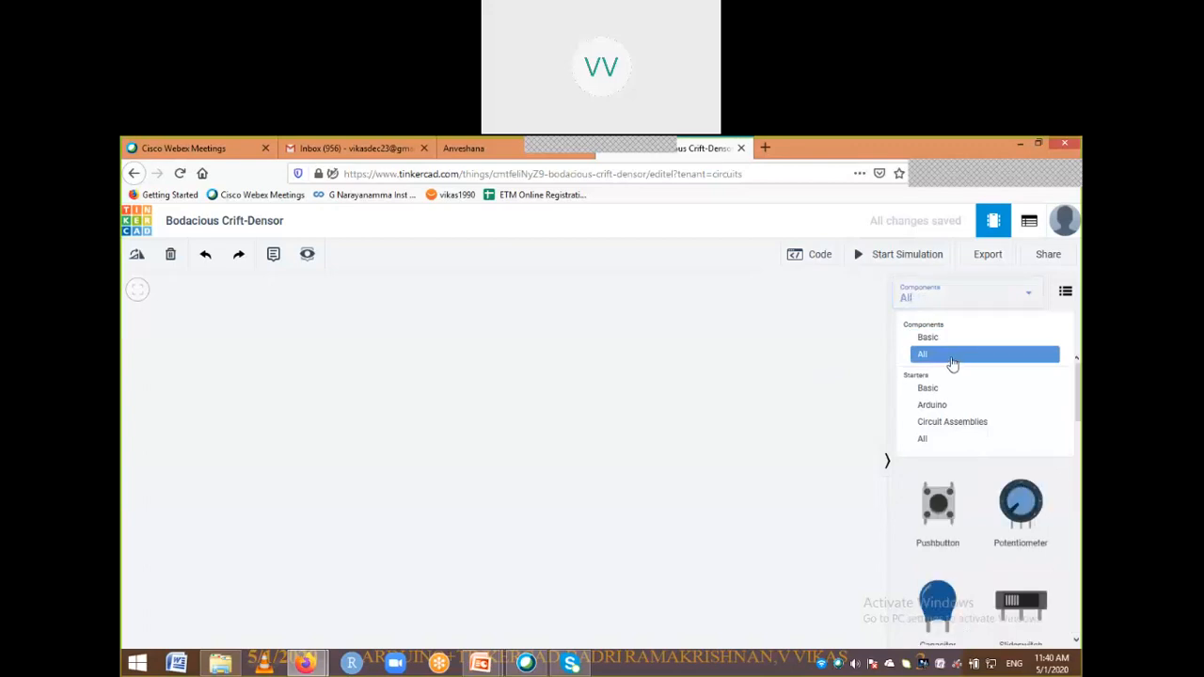
click(952, 363)
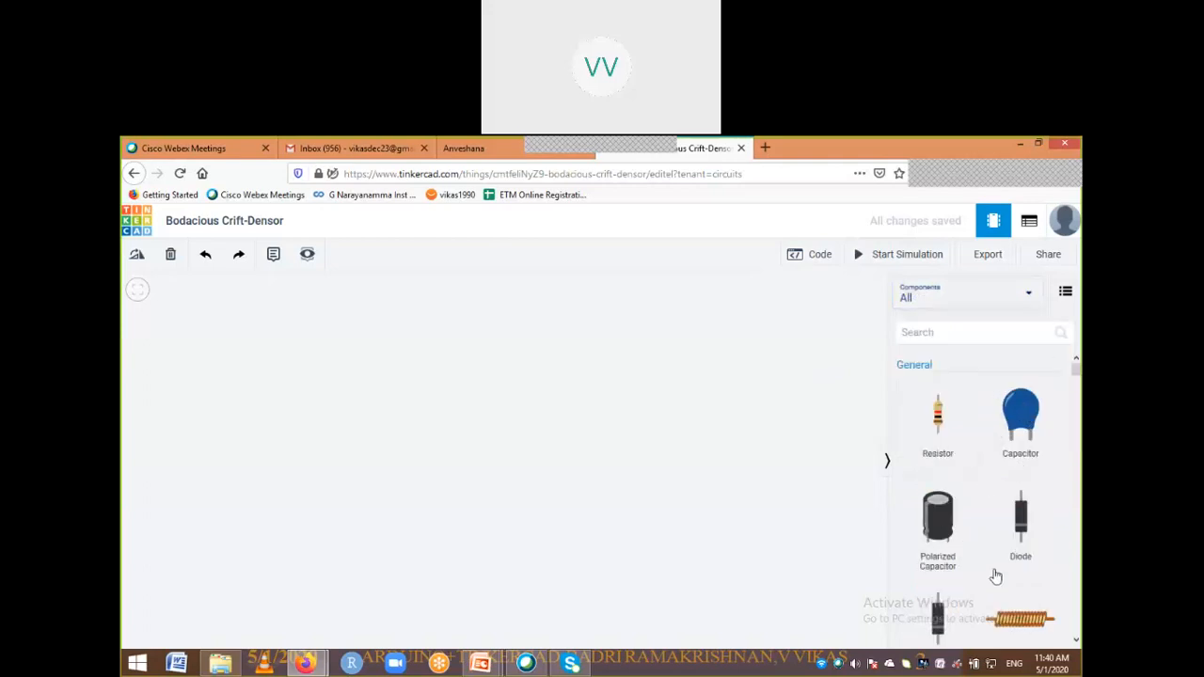
Examine the General and Input categories of the full components library, including switches and sensors
click(1076, 640)
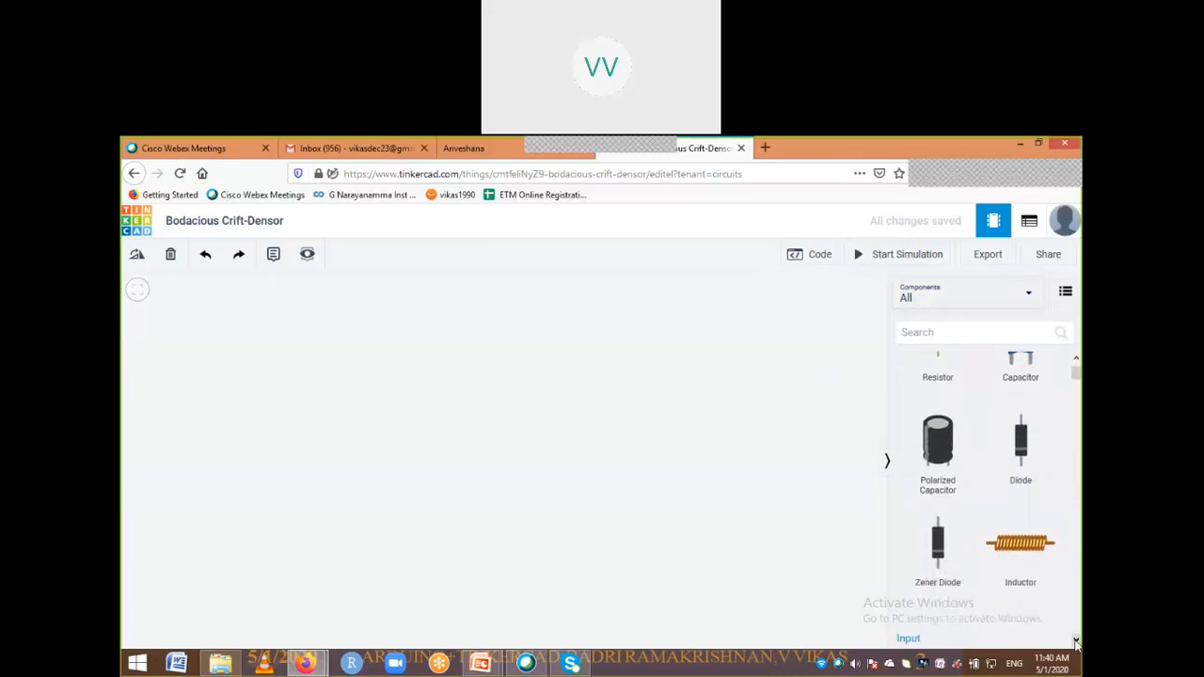
click(1076, 640)
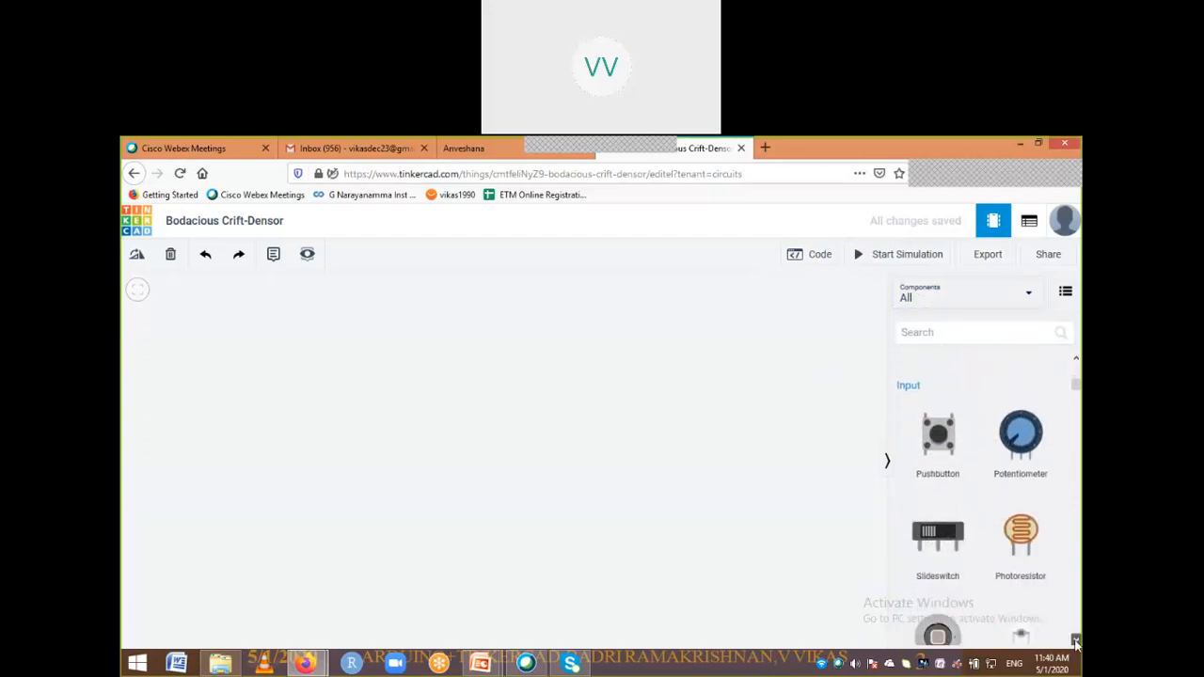
click(1075, 640)
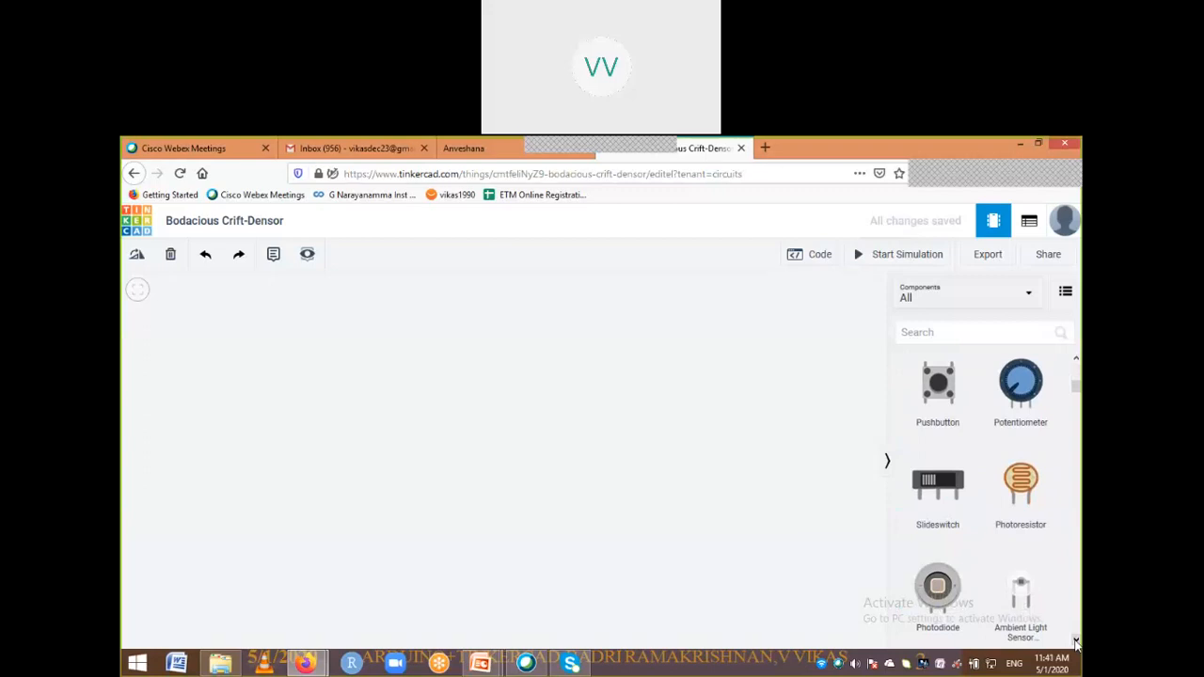
click(1076, 640)
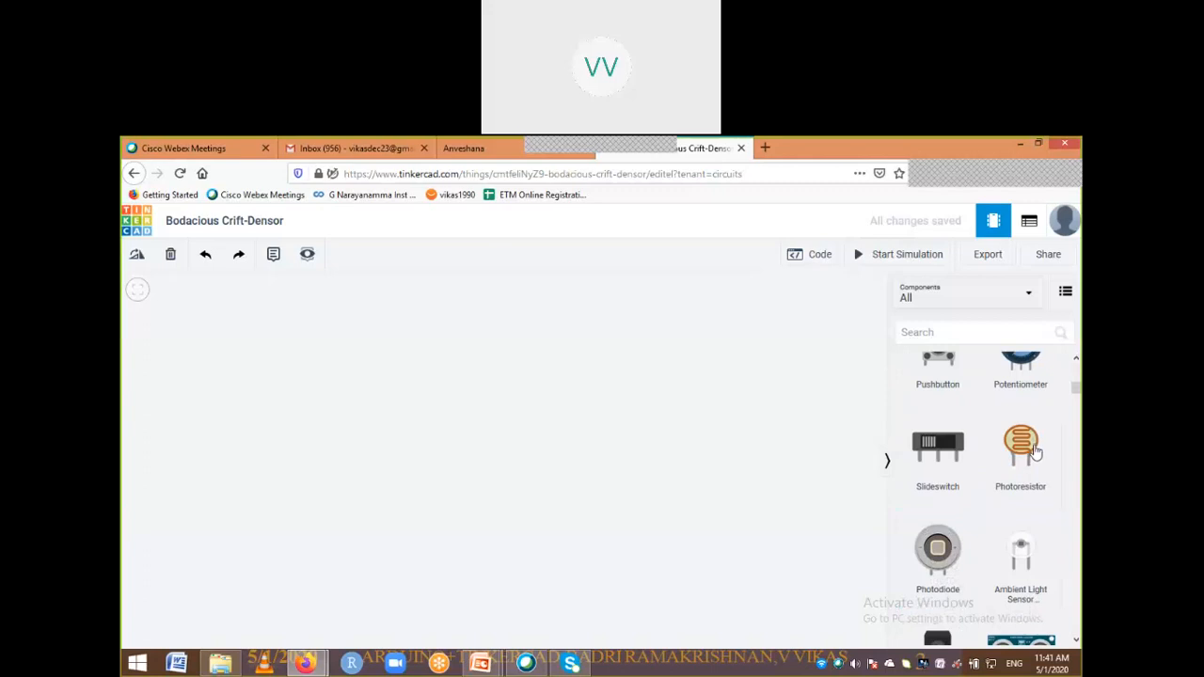
click(1076, 359)
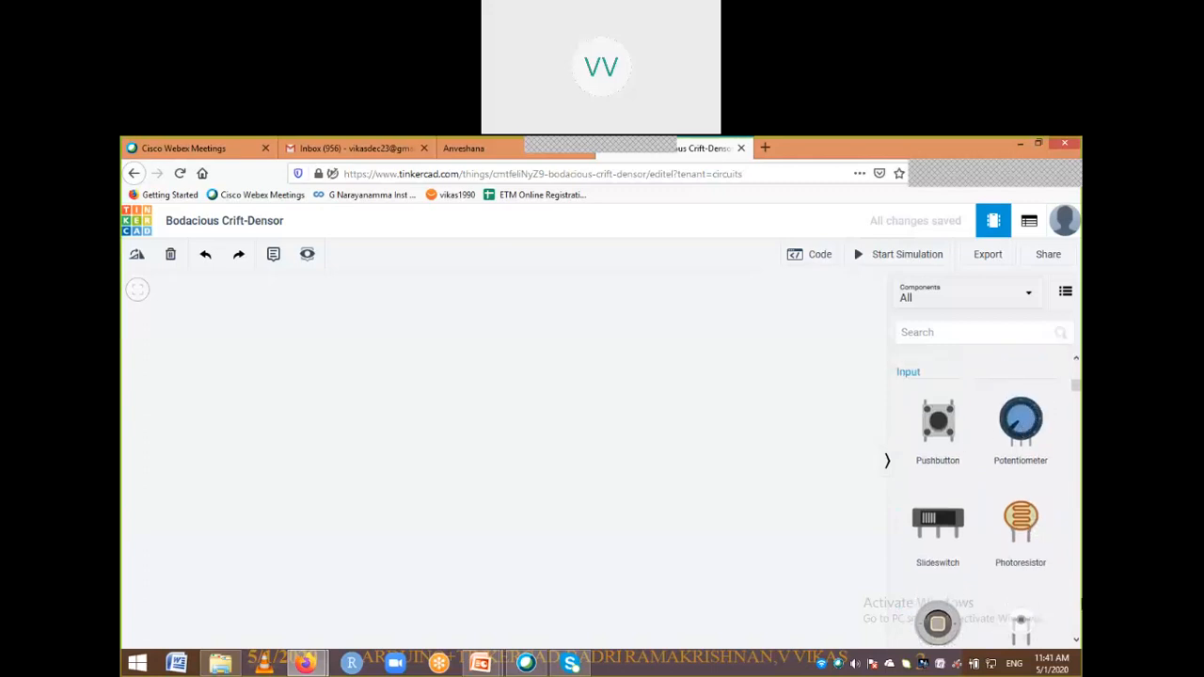
double_click(1075, 639)
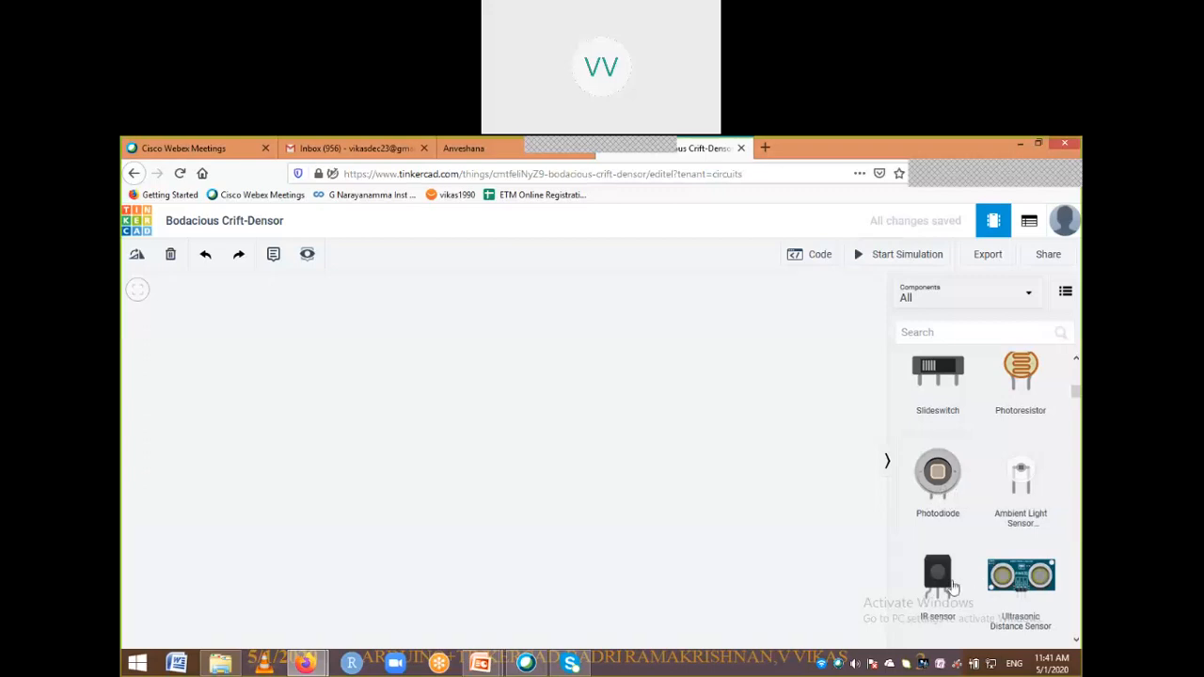
click(1076, 640)
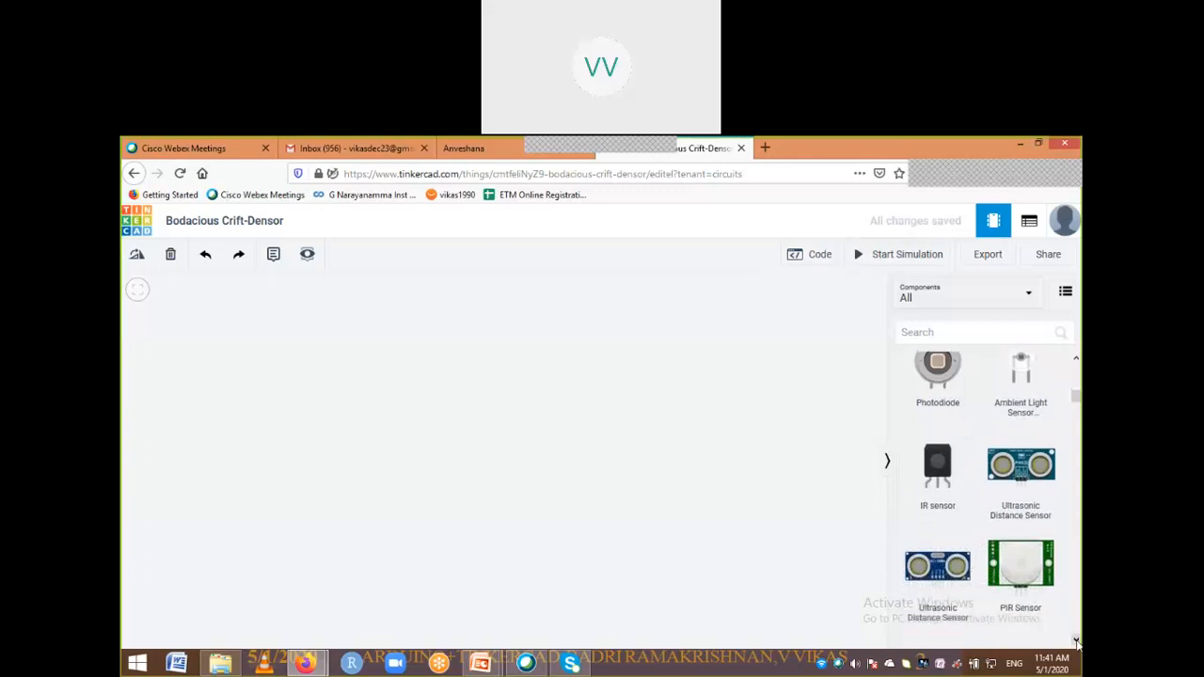
click(1076, 640)
click(1076, 641)
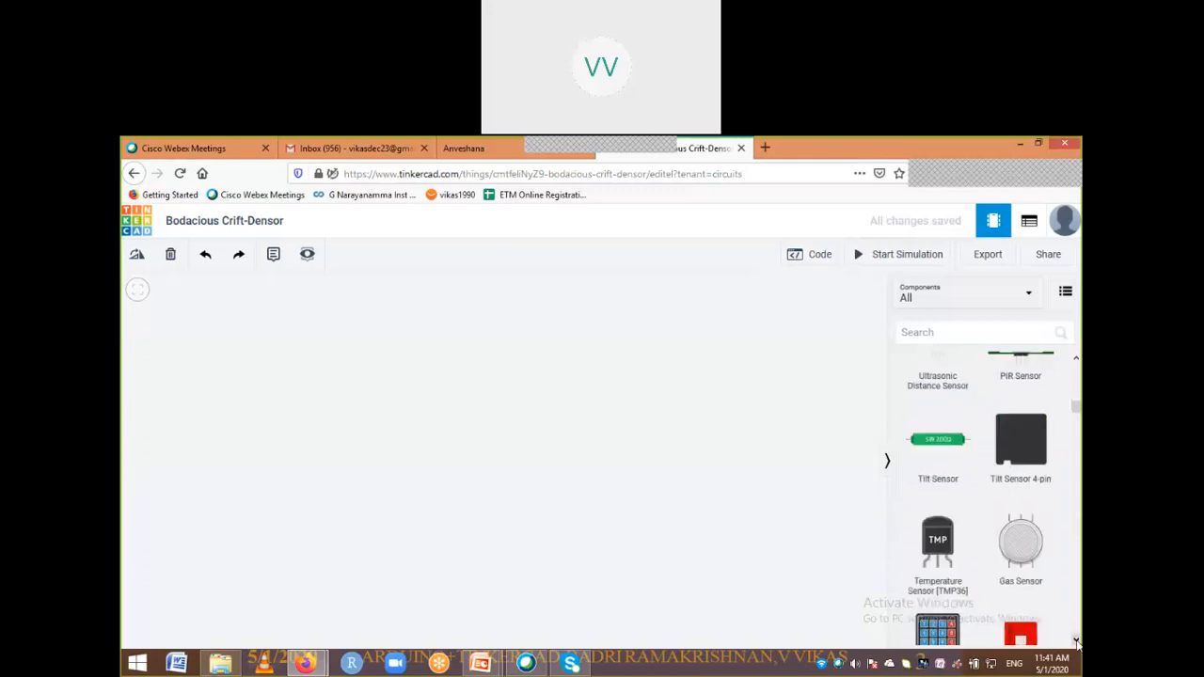
click(1076, 641)
click(1076, 640)
click(1076, 641)
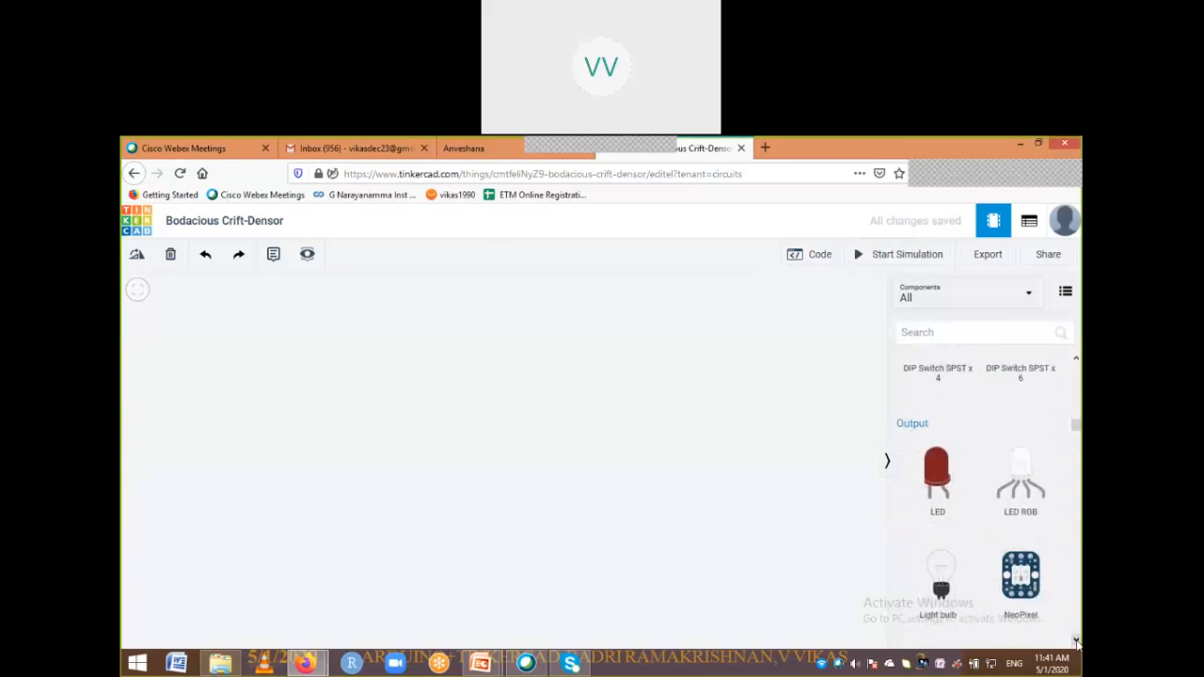
Examine the Output category of the full components library, from the LEDs and NeoPixels to the motors, piezo and displays
click(1076, 641)
click(1076, 641)
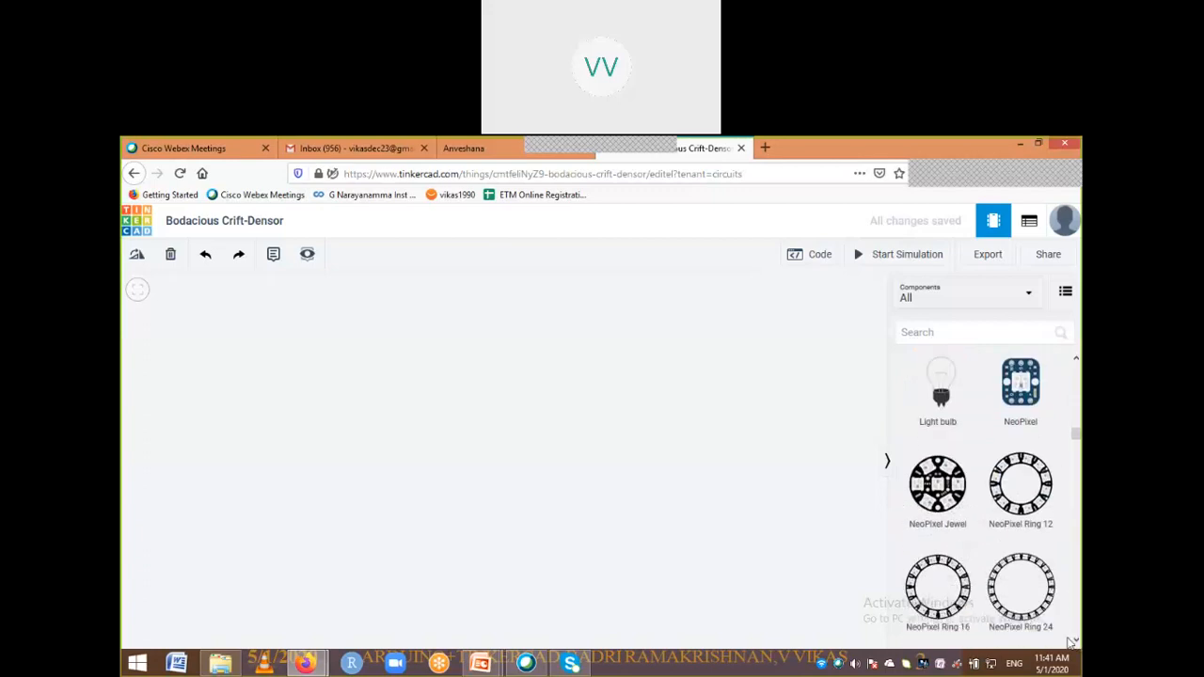
scroll(1074, 641, down, 5)
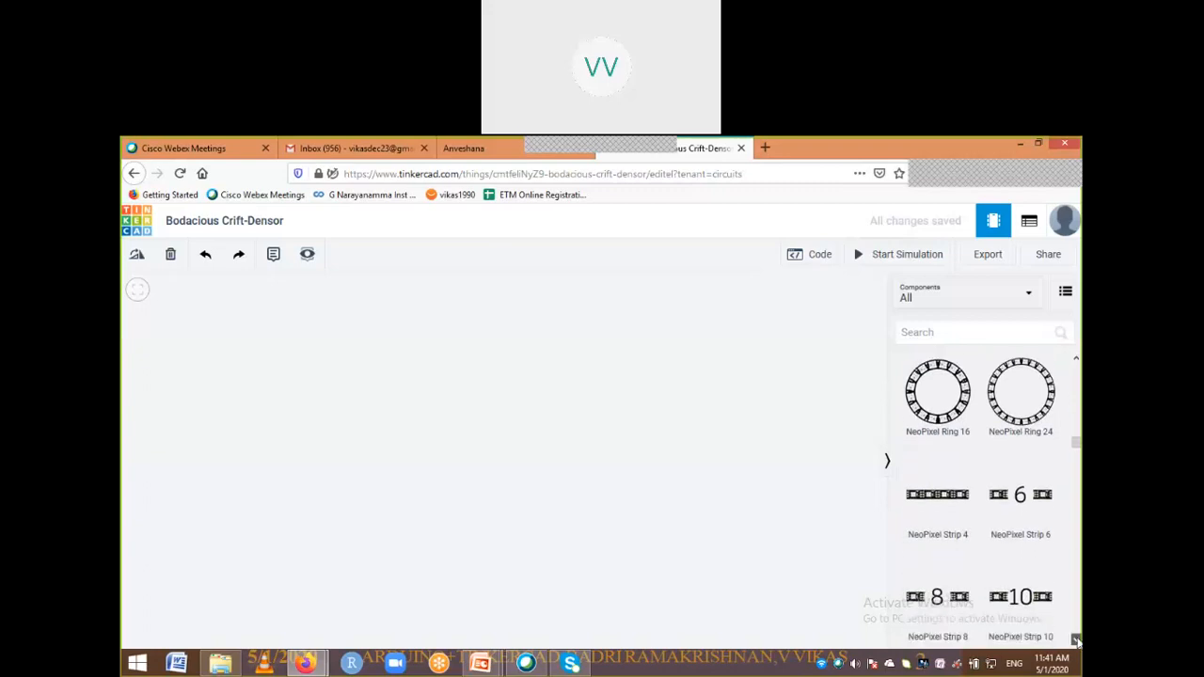
scroll(1074, 640, down, 3)
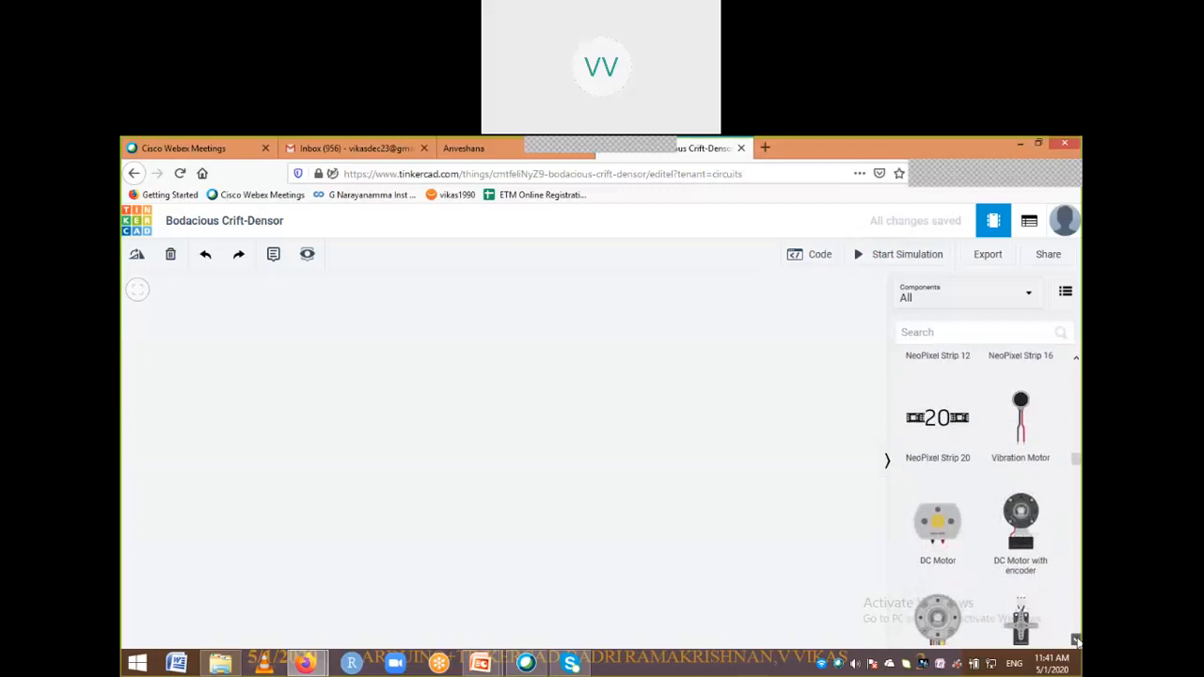
scroll(1074, 641, down, 1)
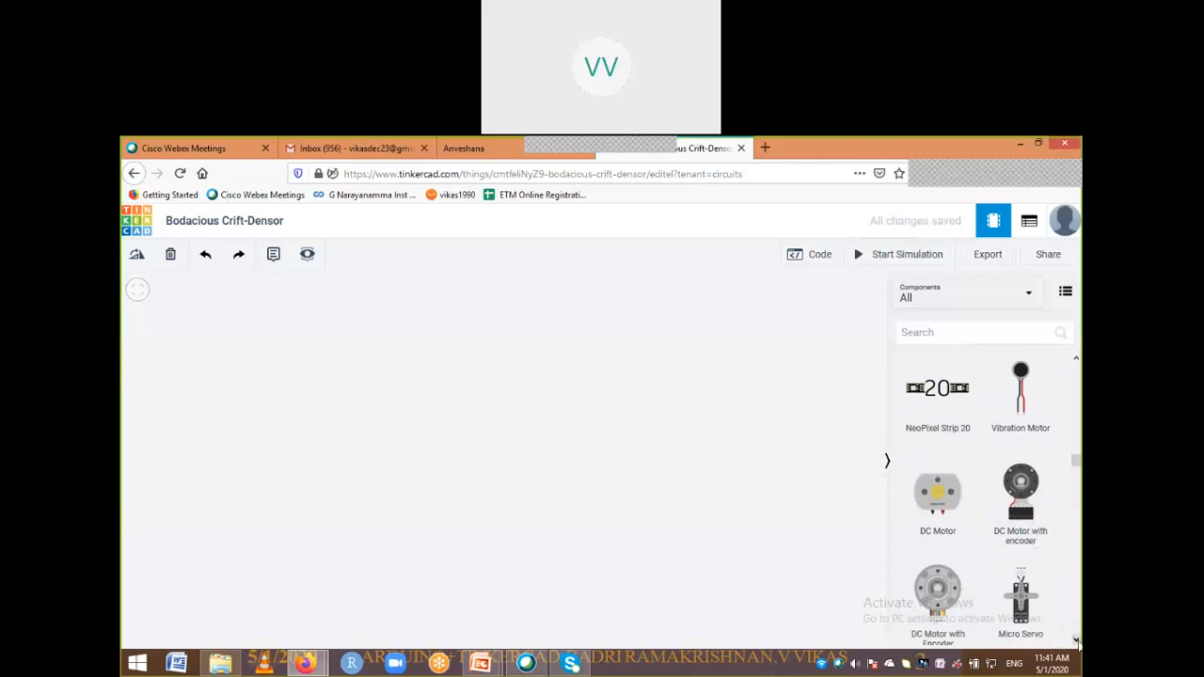
scroll(1076, 640, down, 5)
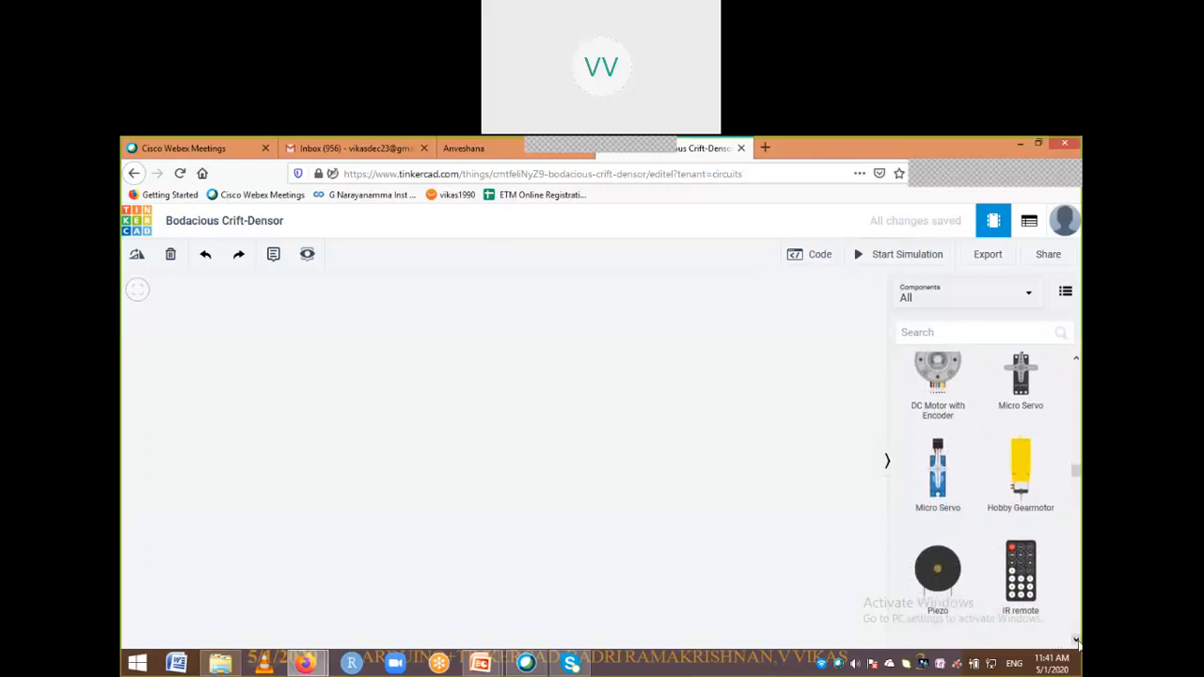
scroll(1077, 641, down, 3)
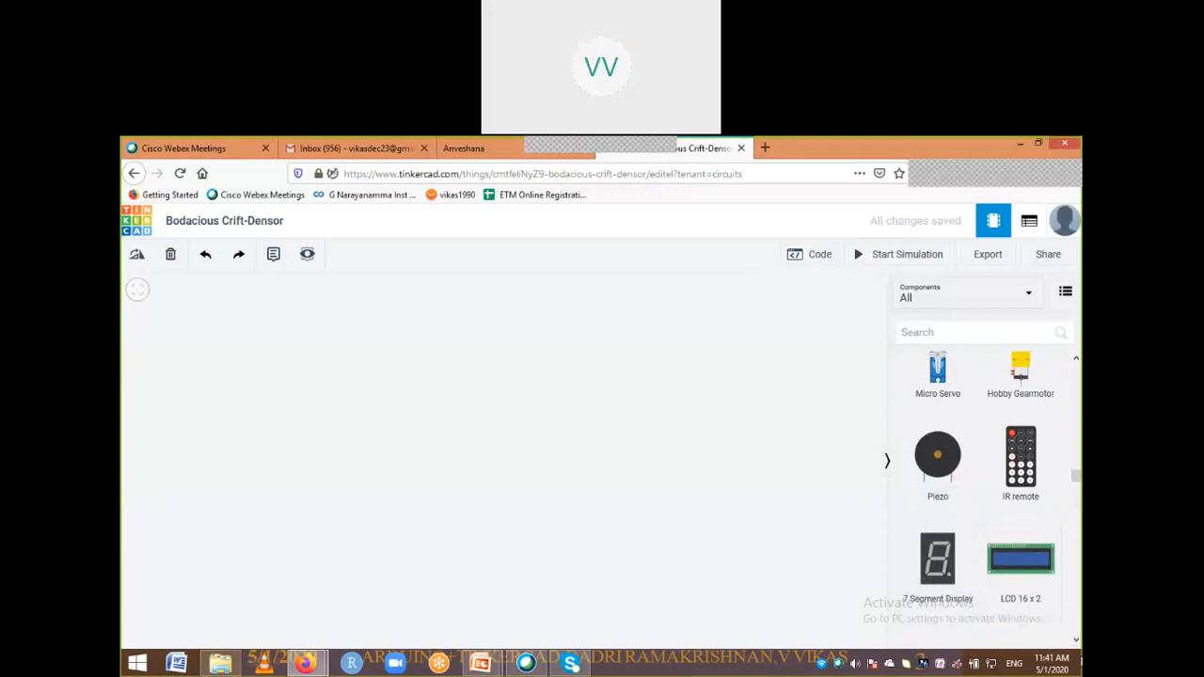
Look through the remaining component categories, including batteries, breadboards, Arduino boards, Instruments, Integrated Circuits and transistors, and return to the General category
scroll(1079, 643, down, 8)
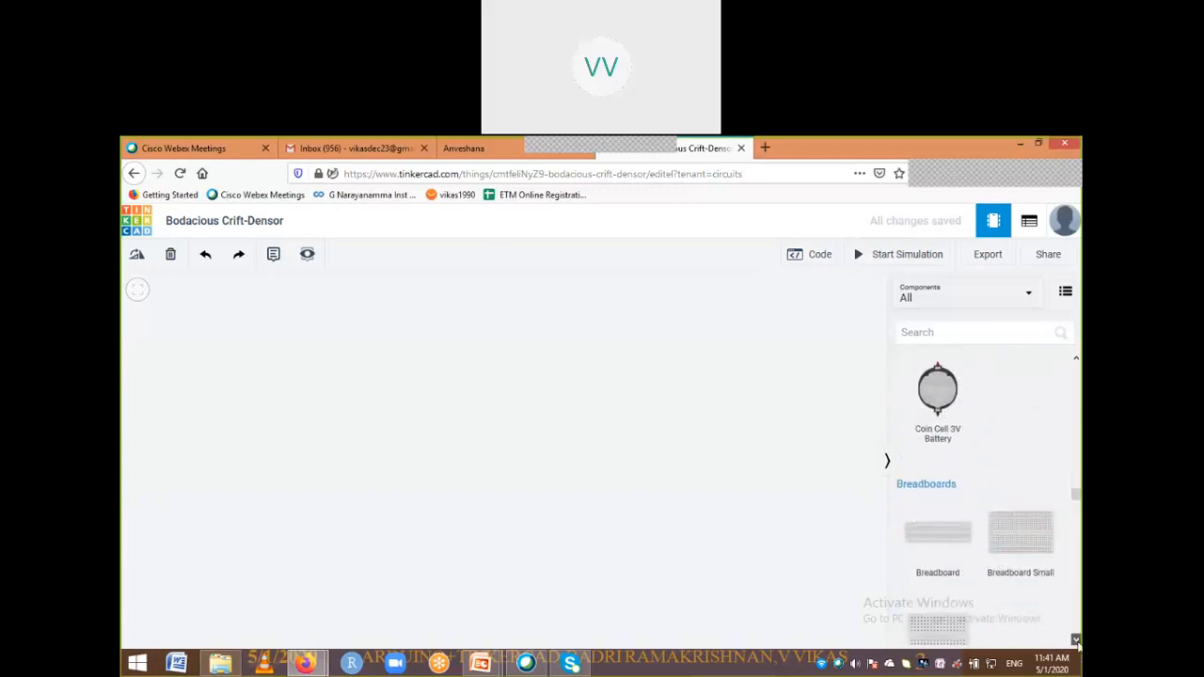
scroll(1078, 643, down, 8)
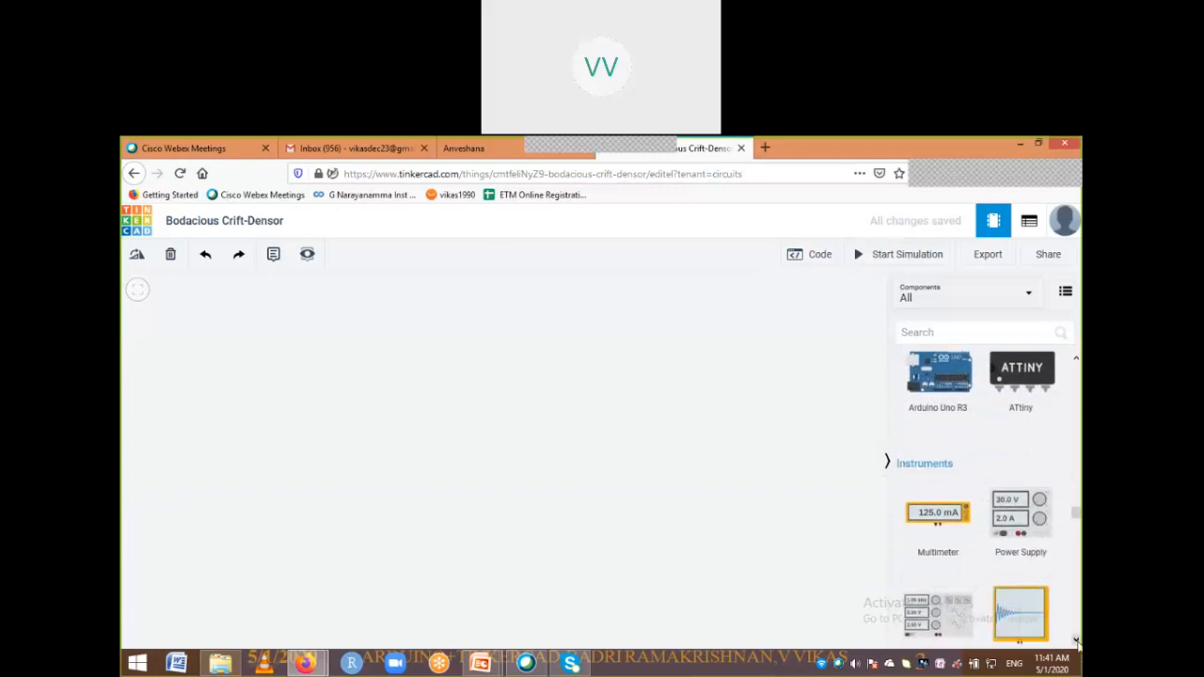
scroll(1079, 643, down, 3)
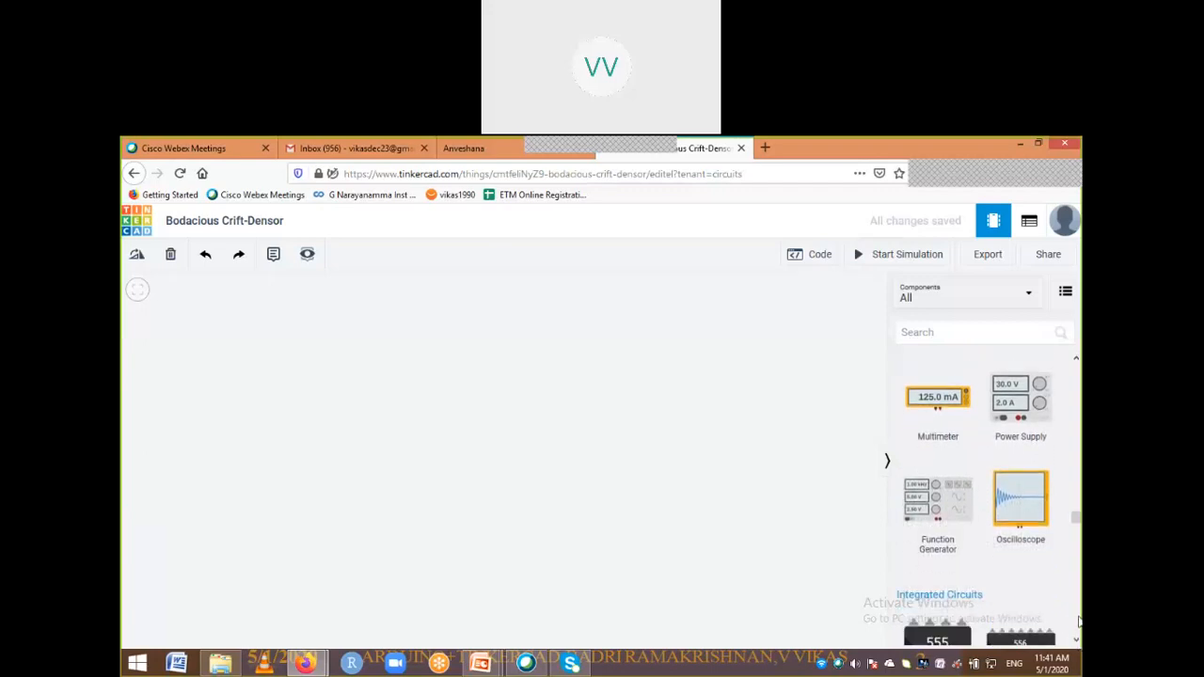
scroll(1076, 640, down, 2)
scroll(1076, 640, down, 3)
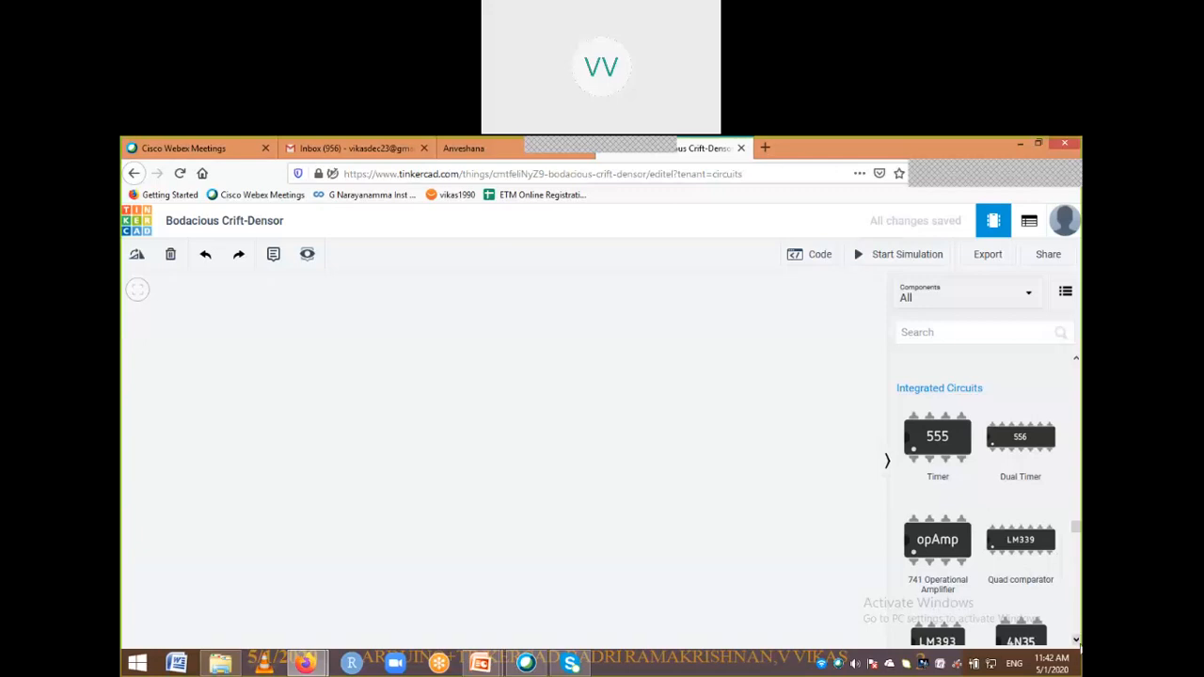
scroll(1076, 643, down, 5)
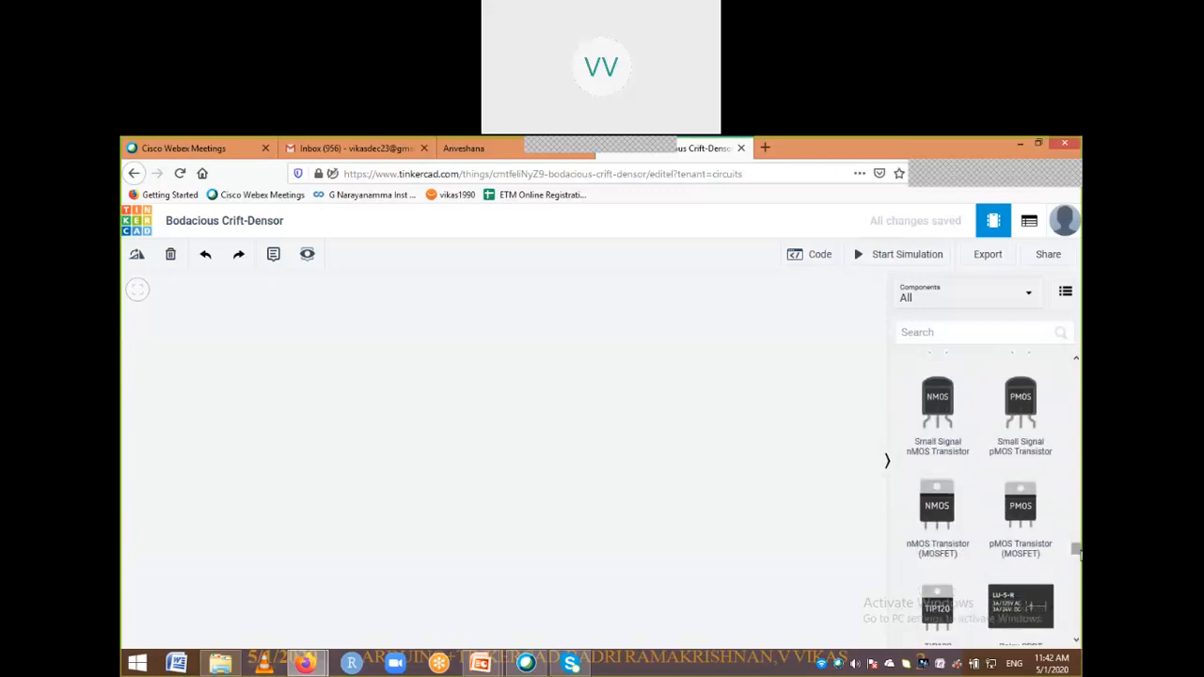
drag(1077, 553, 1077, 370)
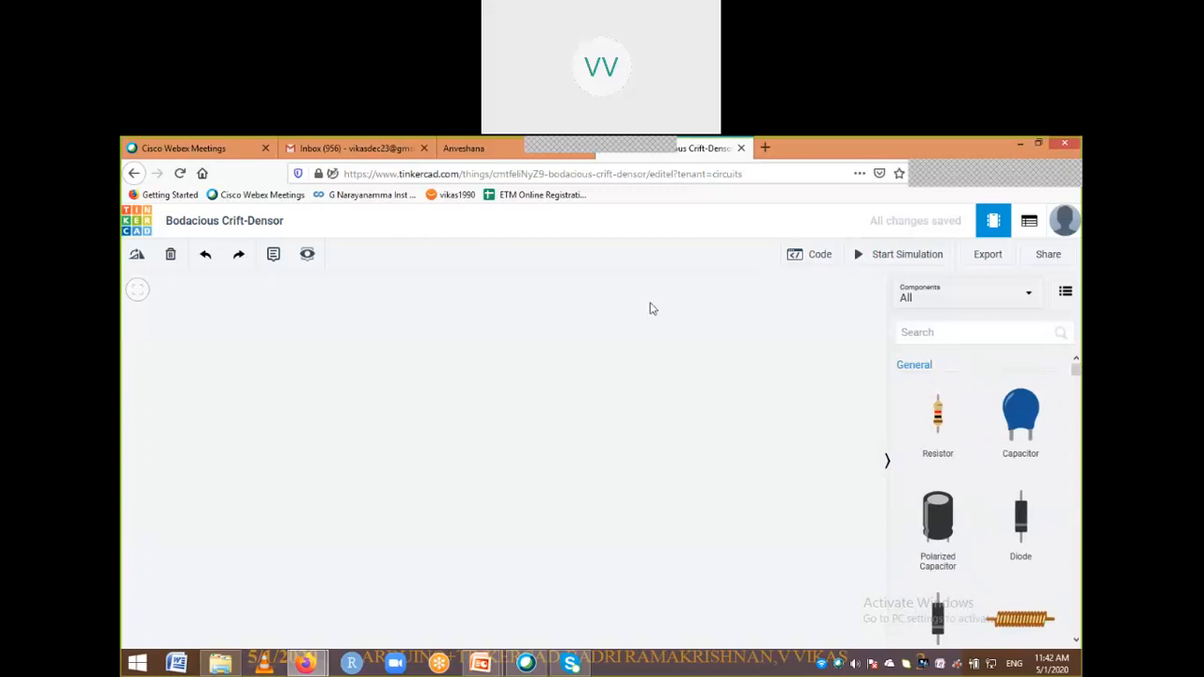
Rename the circuit design as "LED +9V"
double_click(211, 224)
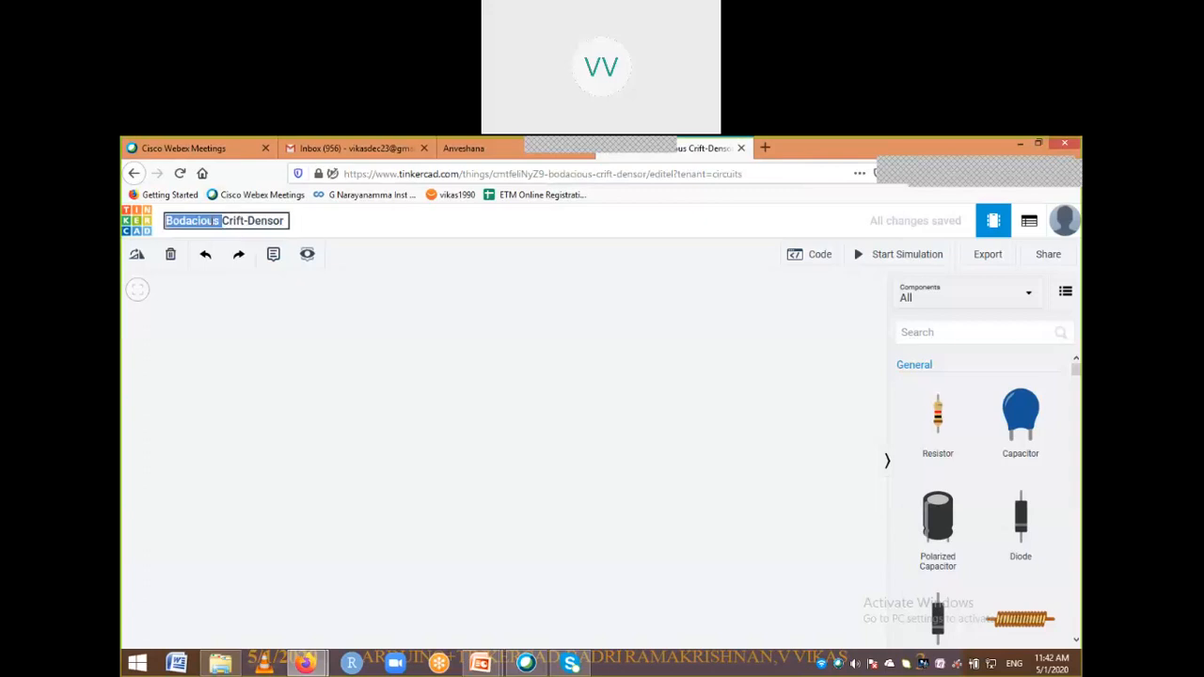
key(ctrl+a)
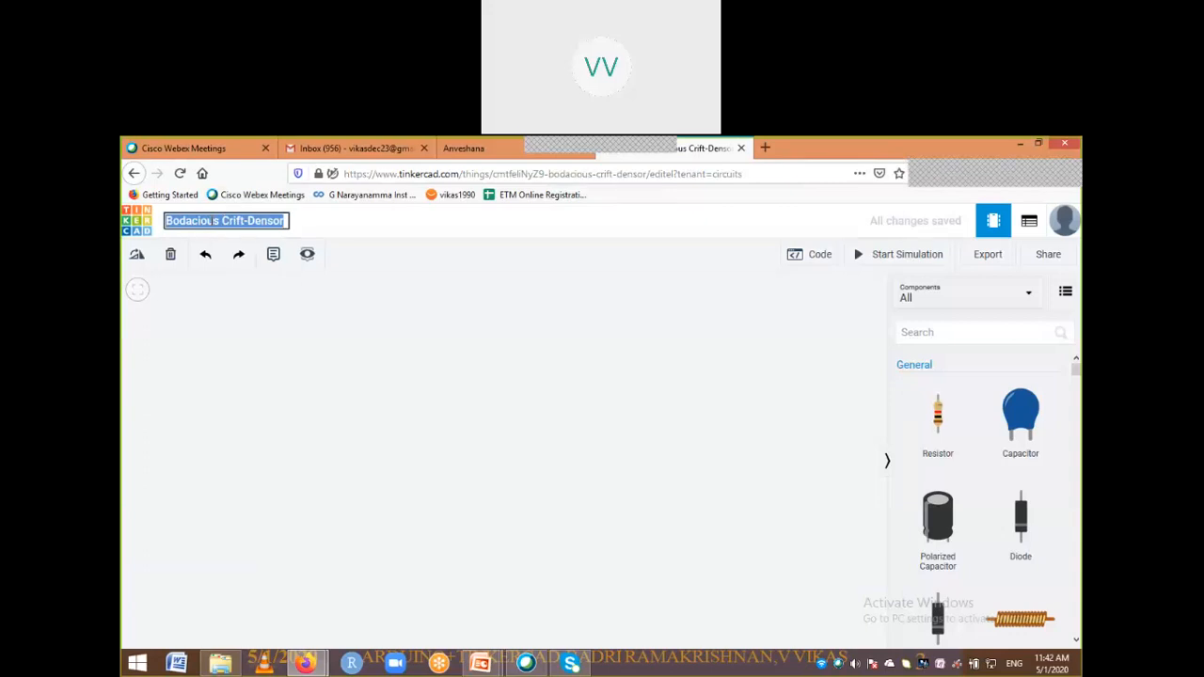
text(LED)
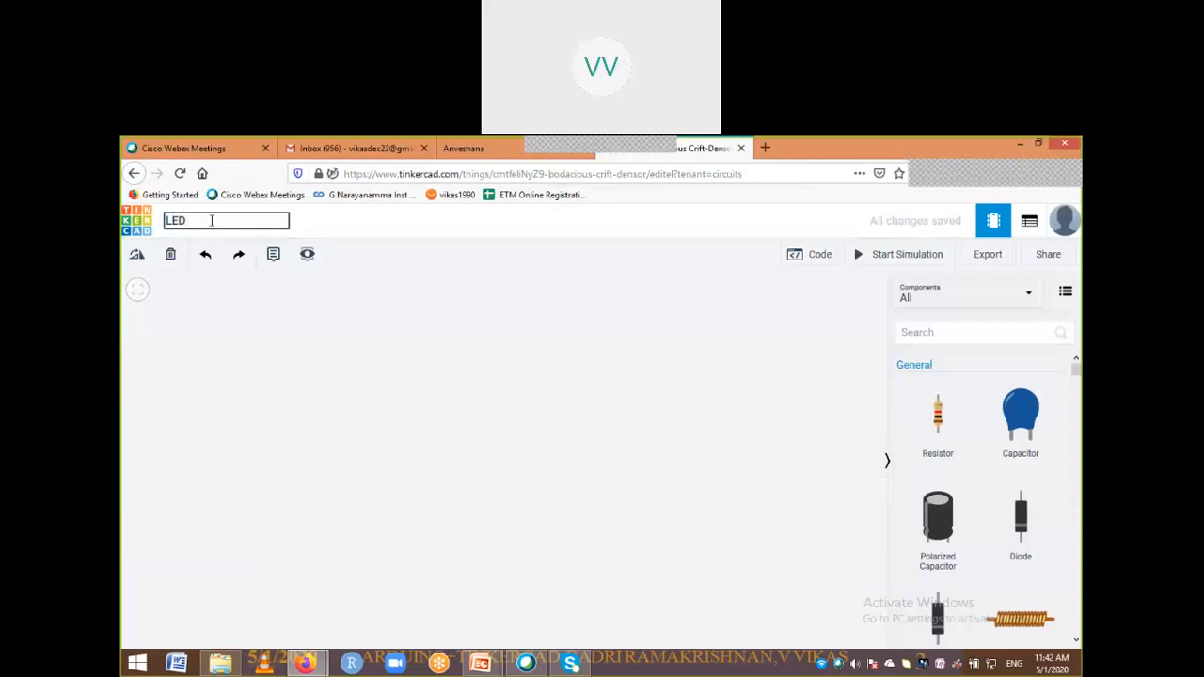
text( +(V)
key(BackSpace)
key(BackSpace)
text(9V)
key(Escape)
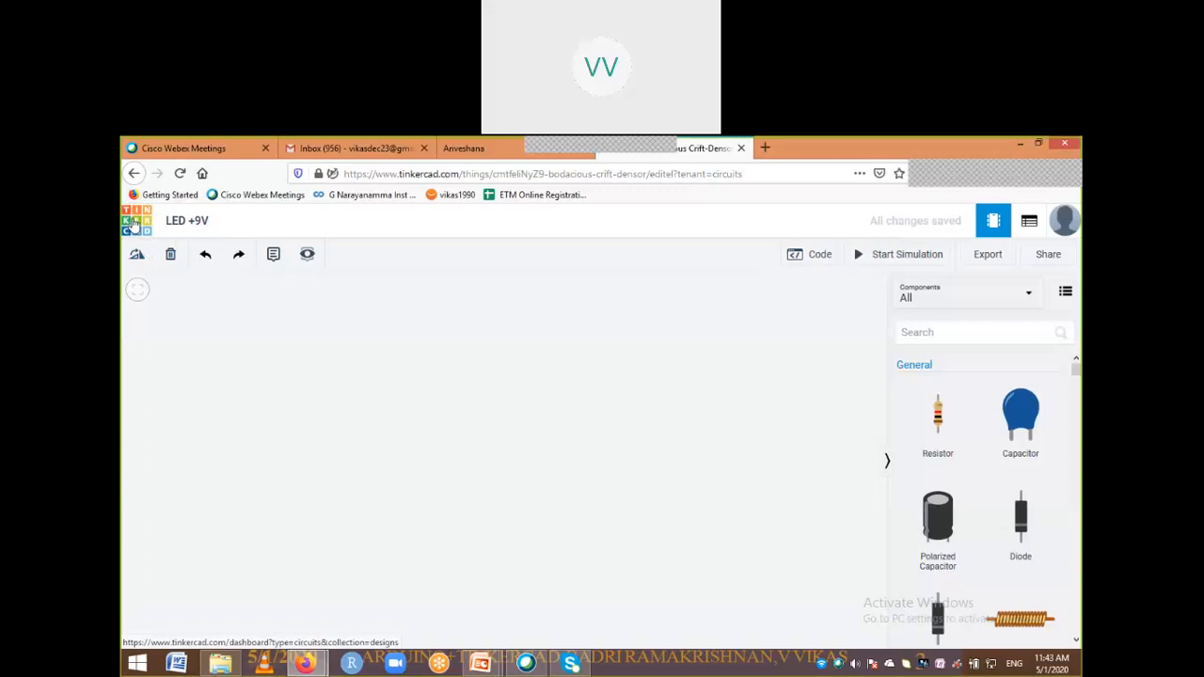
Return to the Circuits dashboard, reload it and reopen the LED +9V design for editing
click(135, 226)
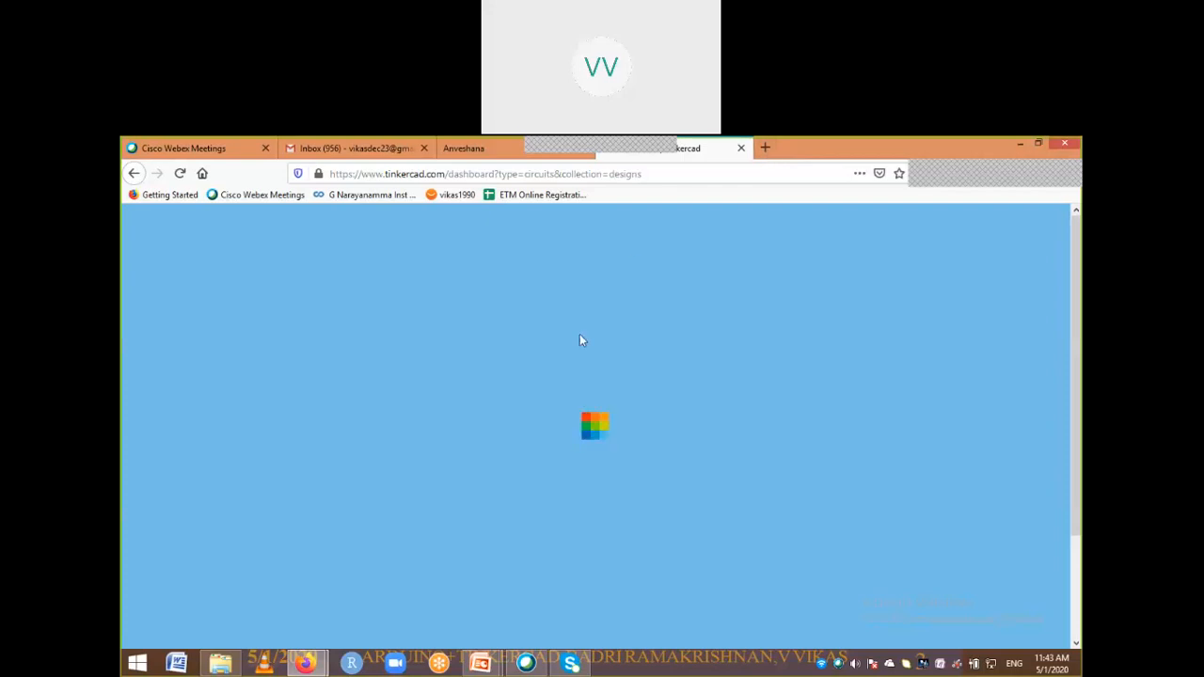
click(180, 173)
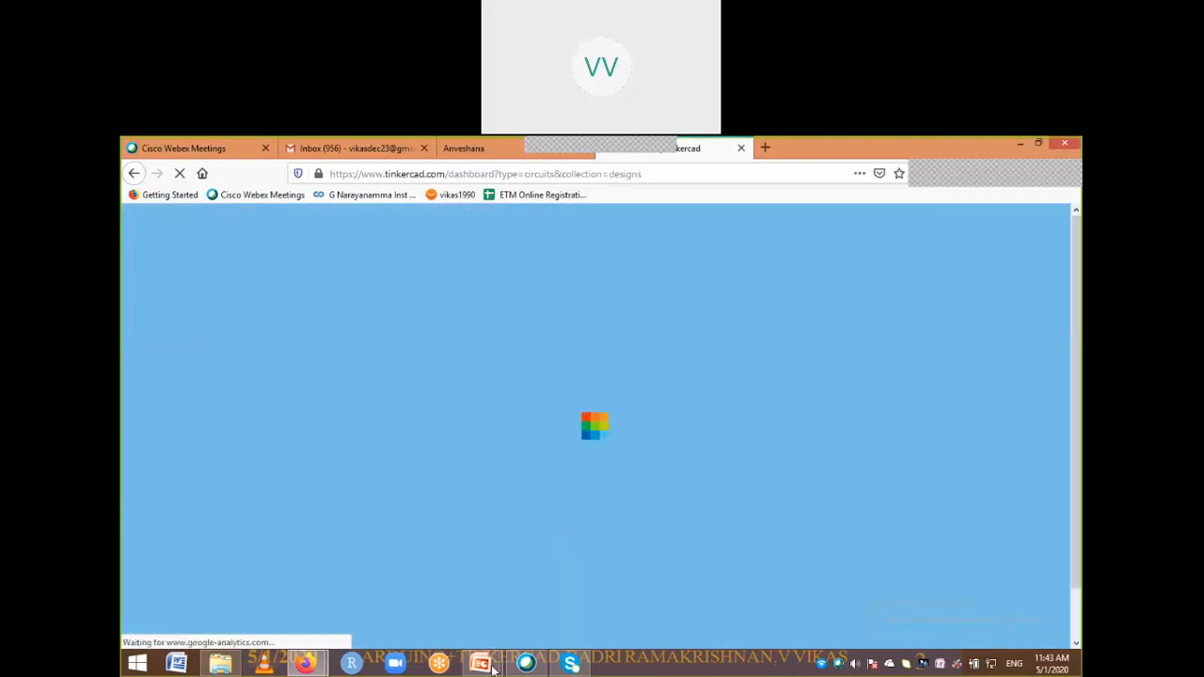
mouse_move(491, 669)
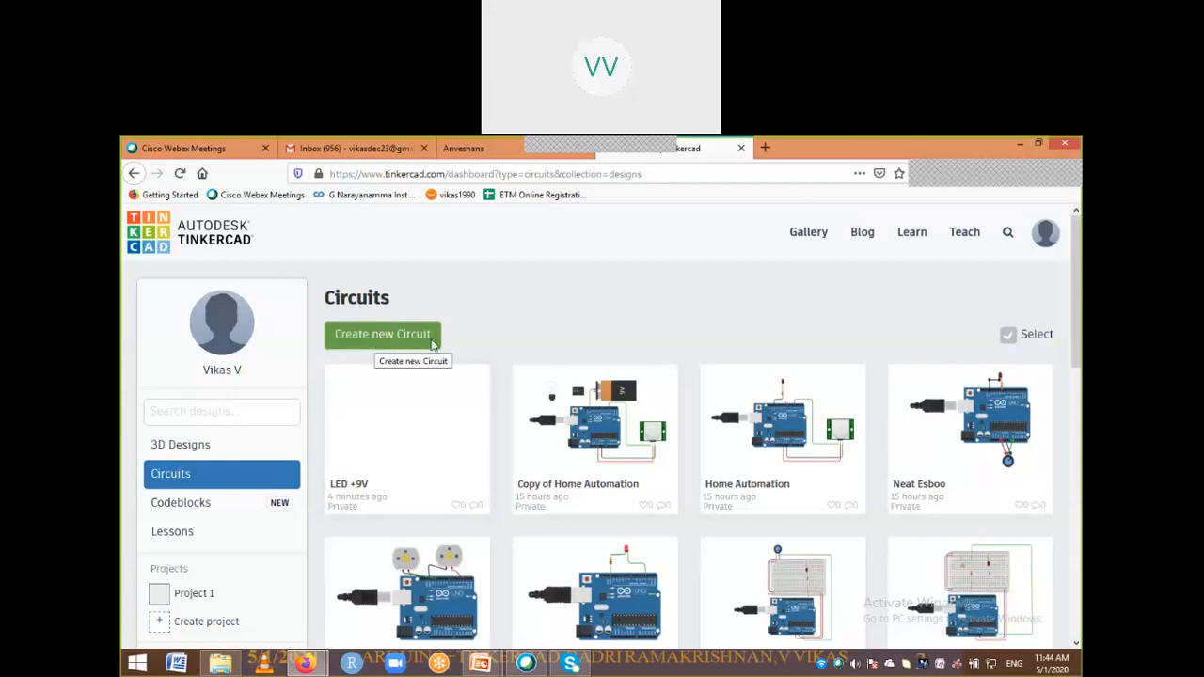
click(427, 437)
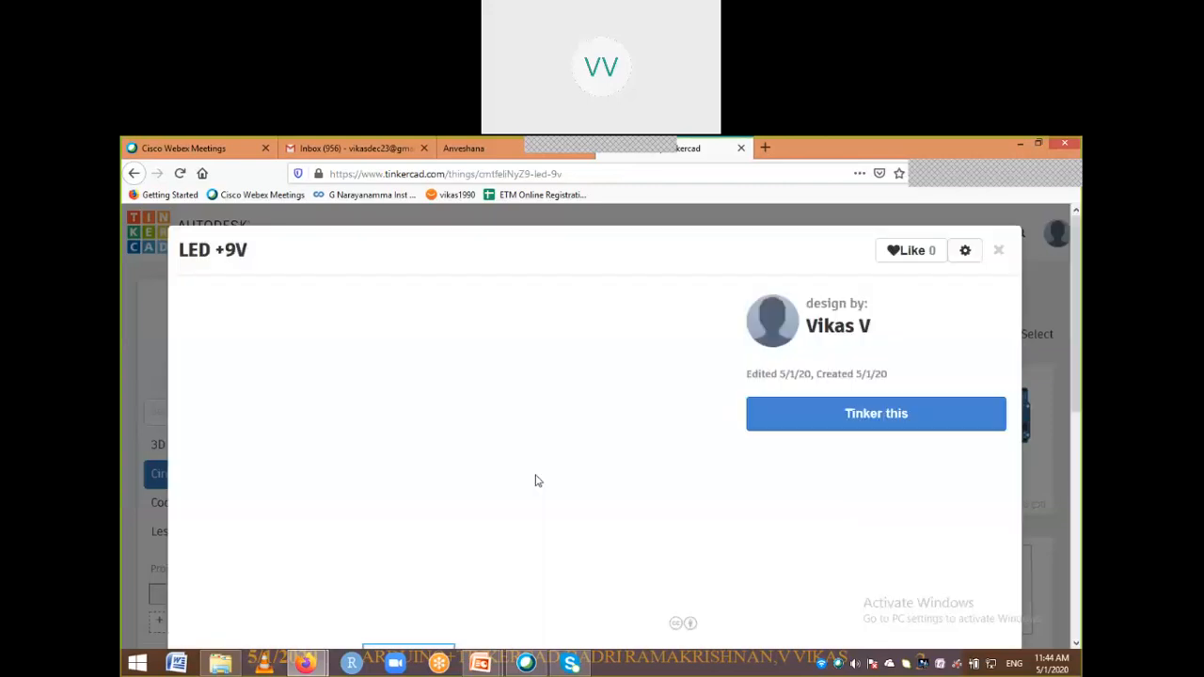
click(847, 414)
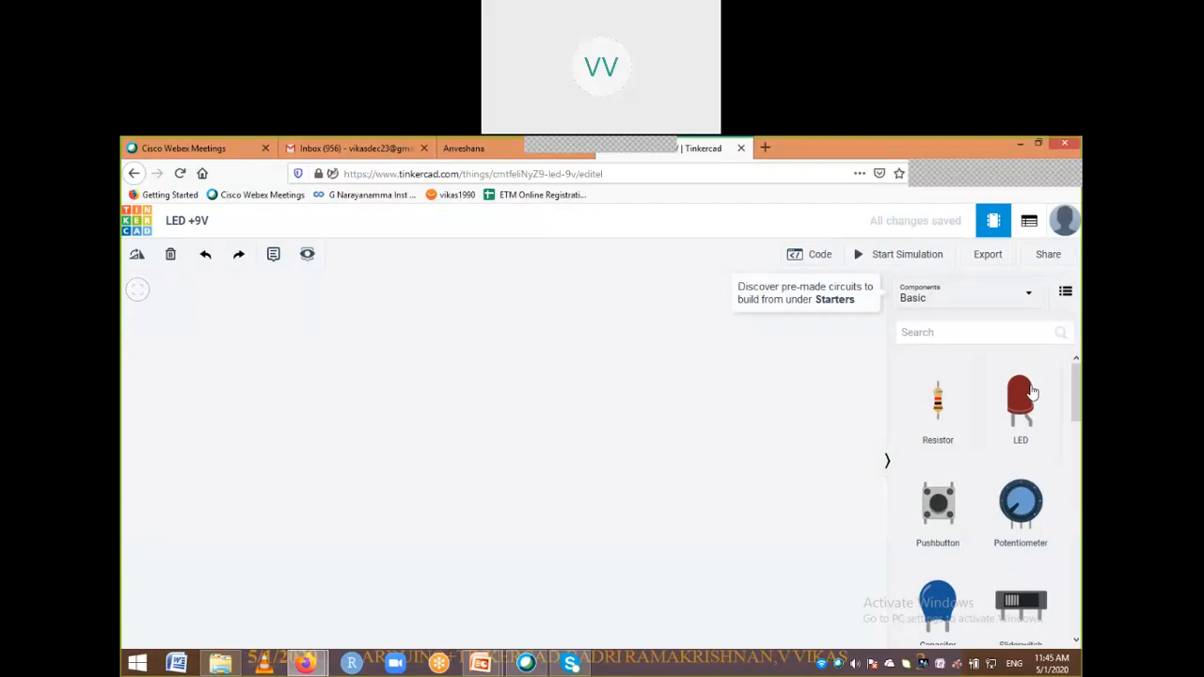
Place an LED in the upper middle of the empty workspace and select it
drag(1032, 391, 488, 376)
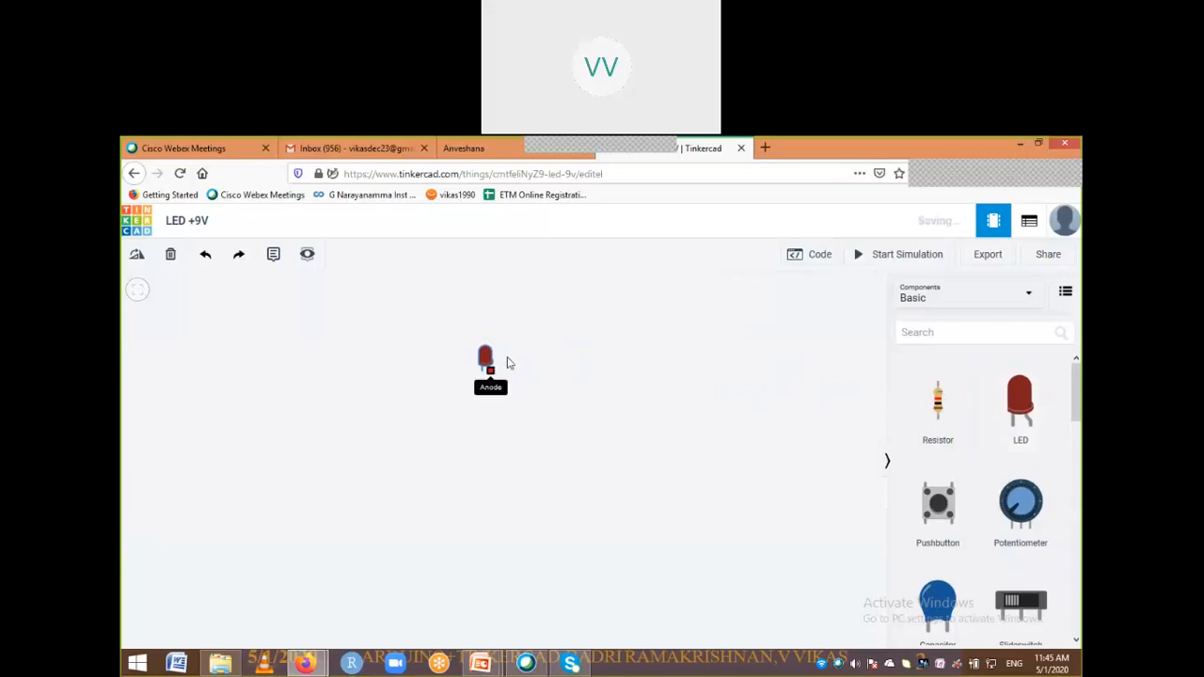
click(485, 359)
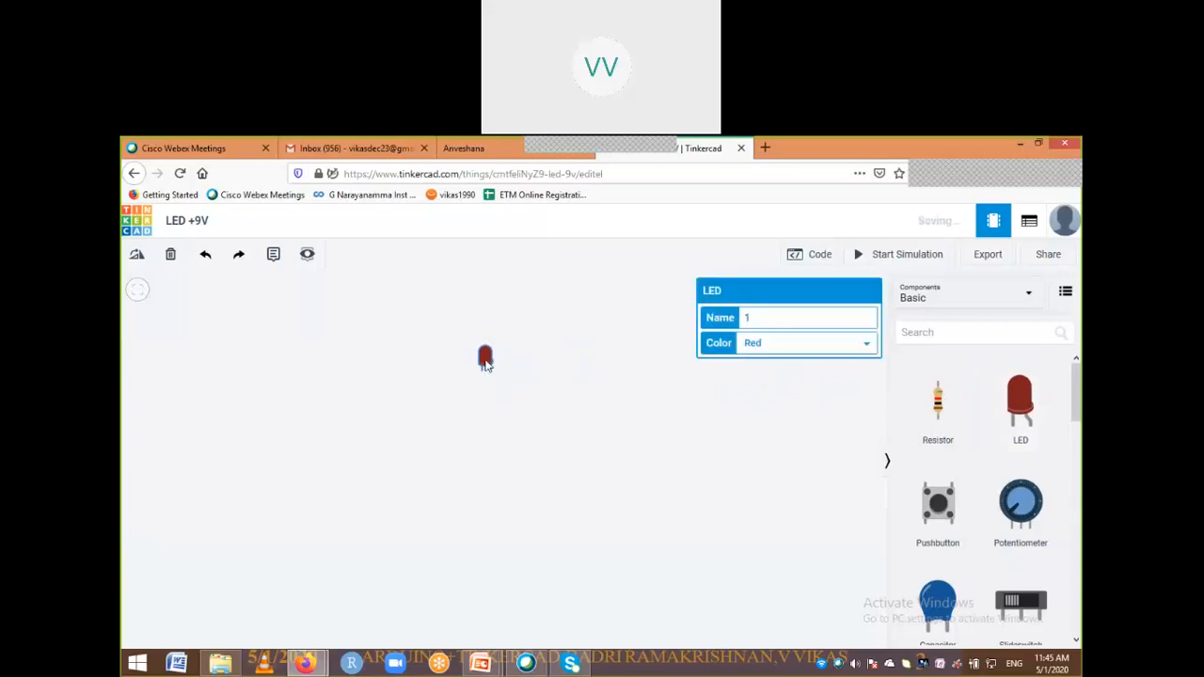
Try Yellow as the LED's color and set it back to Red
click(753, 317)
click(818, 351)
click(791, 384)
click(807, 350)
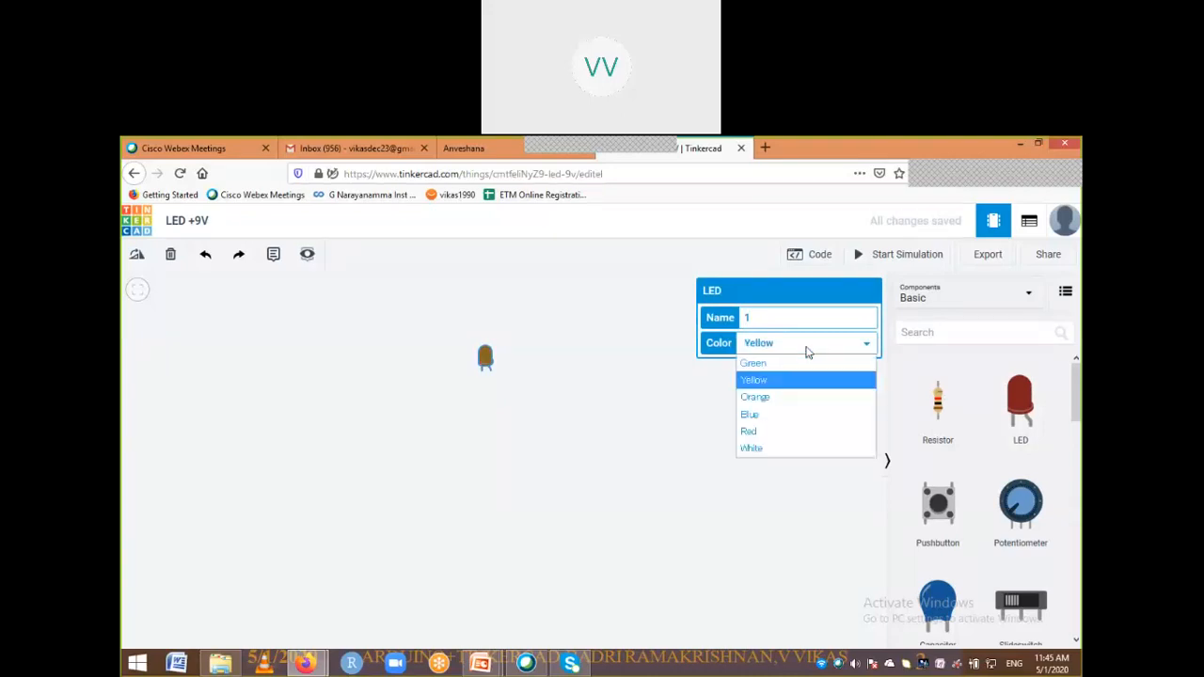
click(767, 433)
click(681, 430)
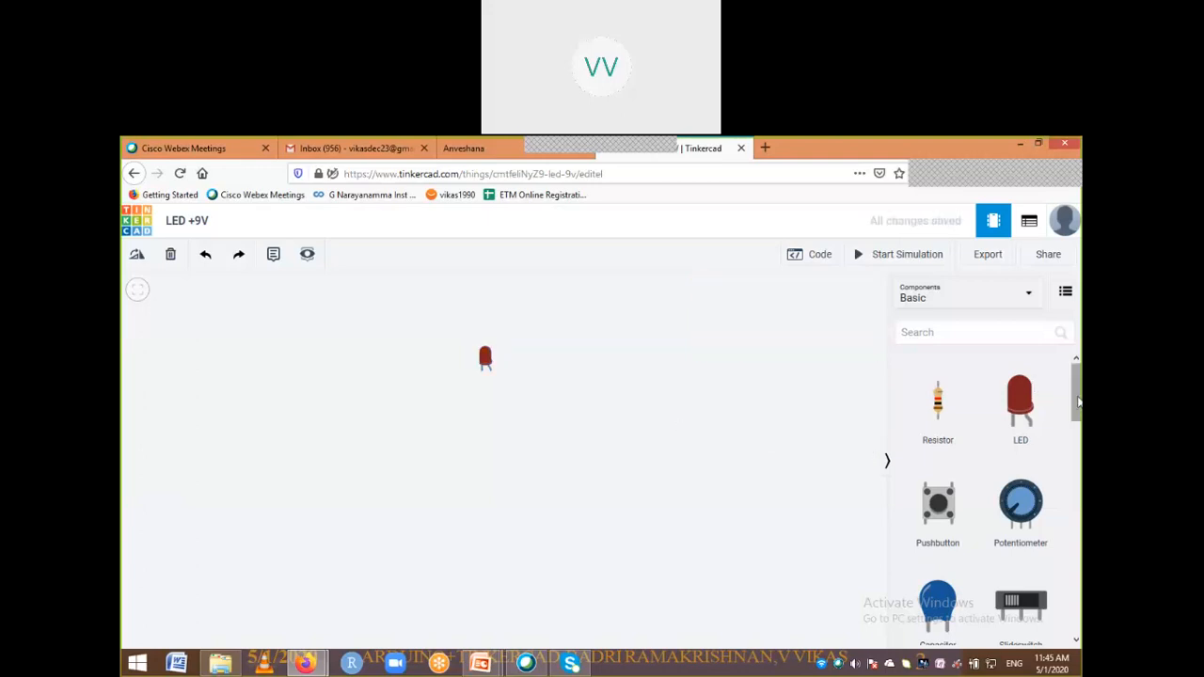
Place a 9V Battery from the Basic components below and to the right of the LED
drag(1077, 391, 1080, 457)
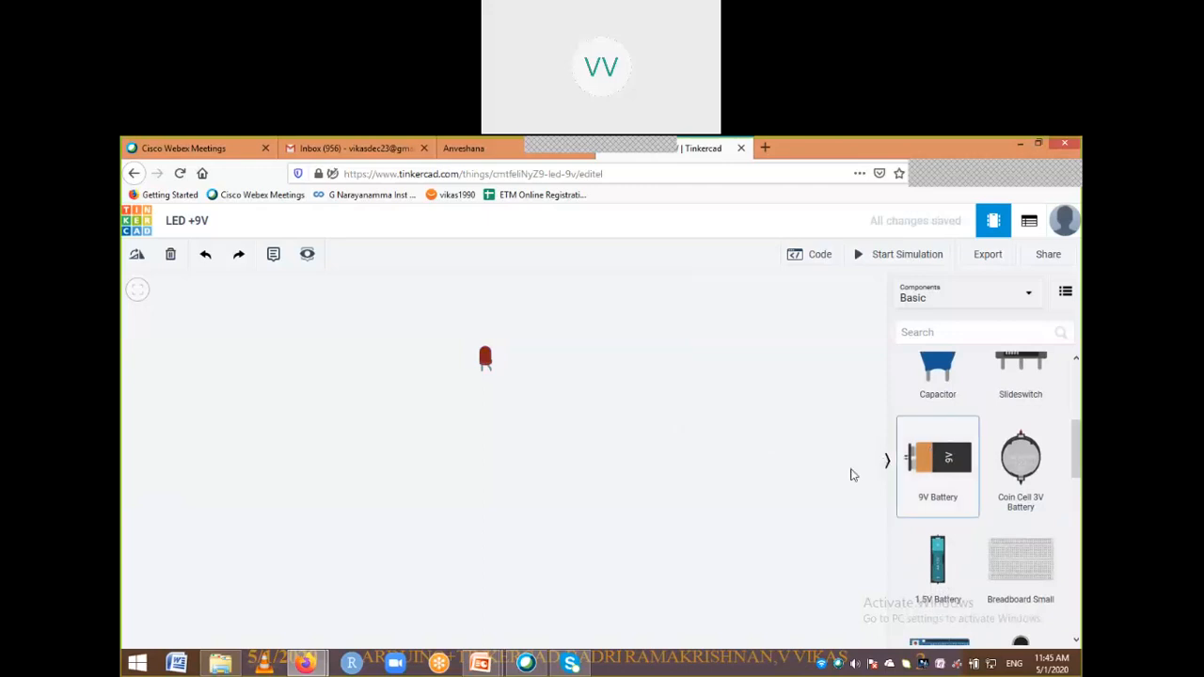
drag(851, 475, 533, 432)
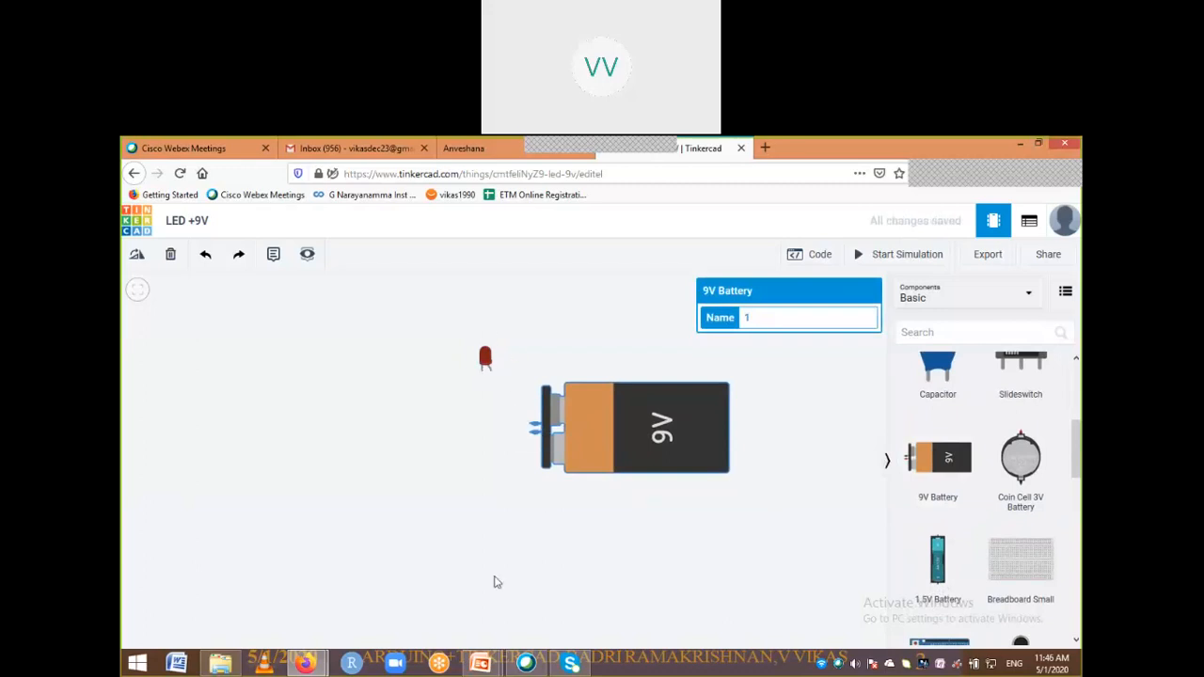
Switch to the PowerPoint slide show at the LED Description slide and choose the Felt Tip Pen for annotating
mouse_move(486, 668)
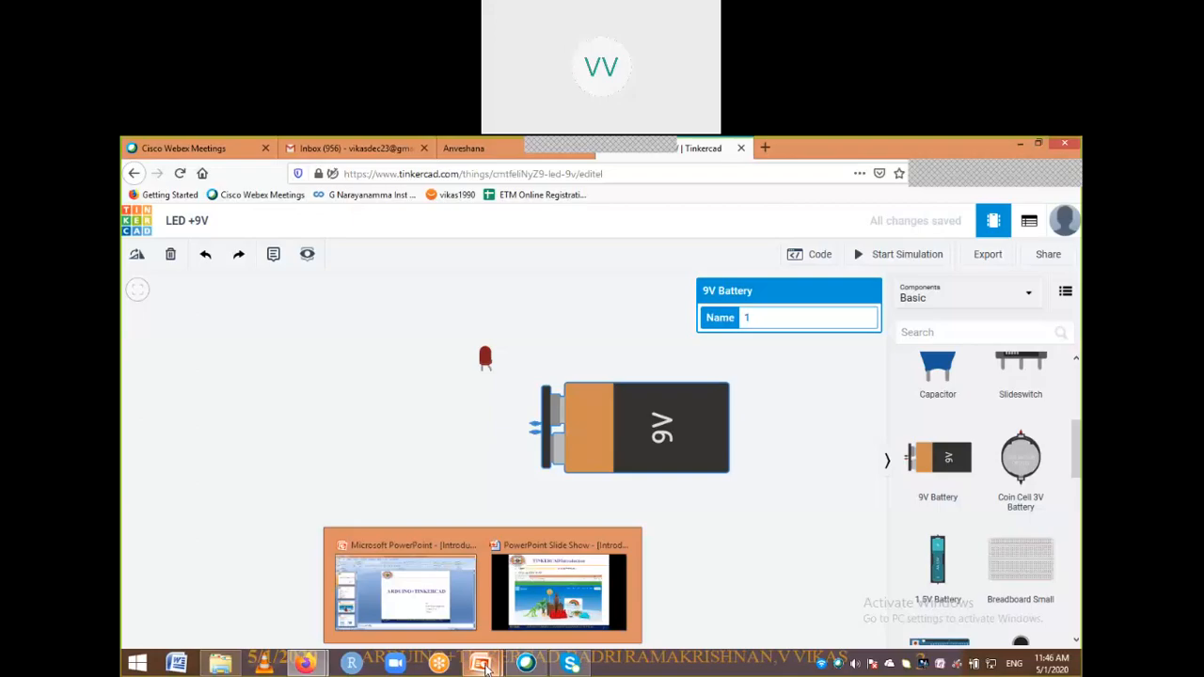
click(558, 590)
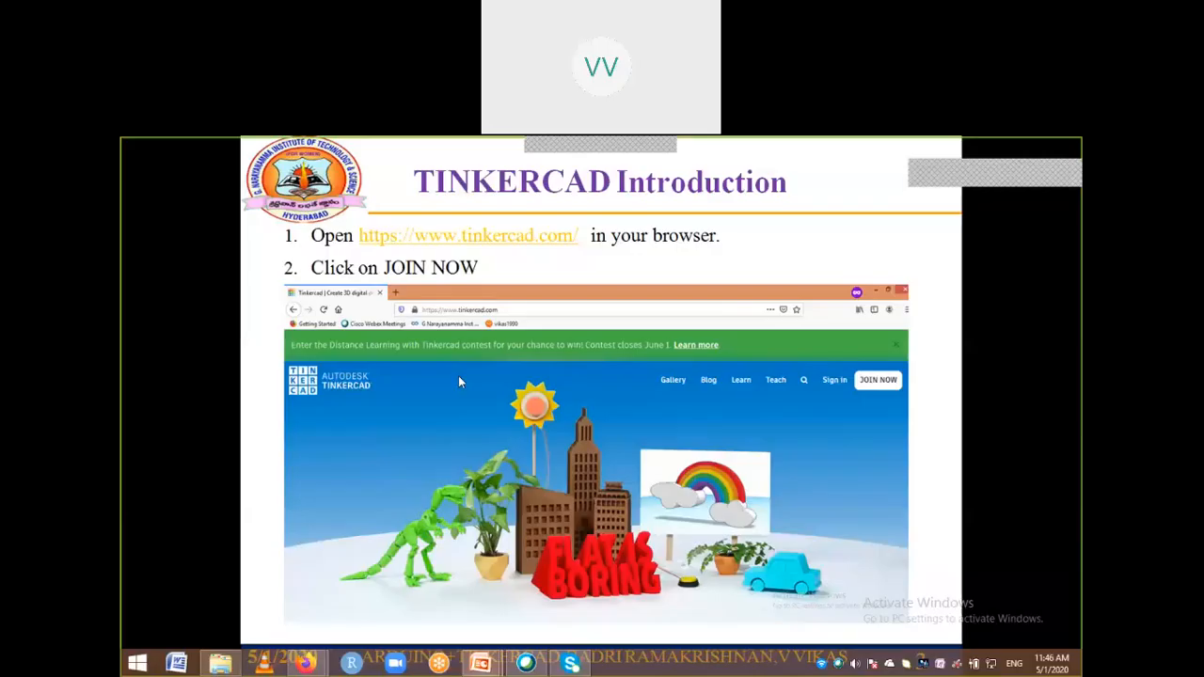
click(459, 380)
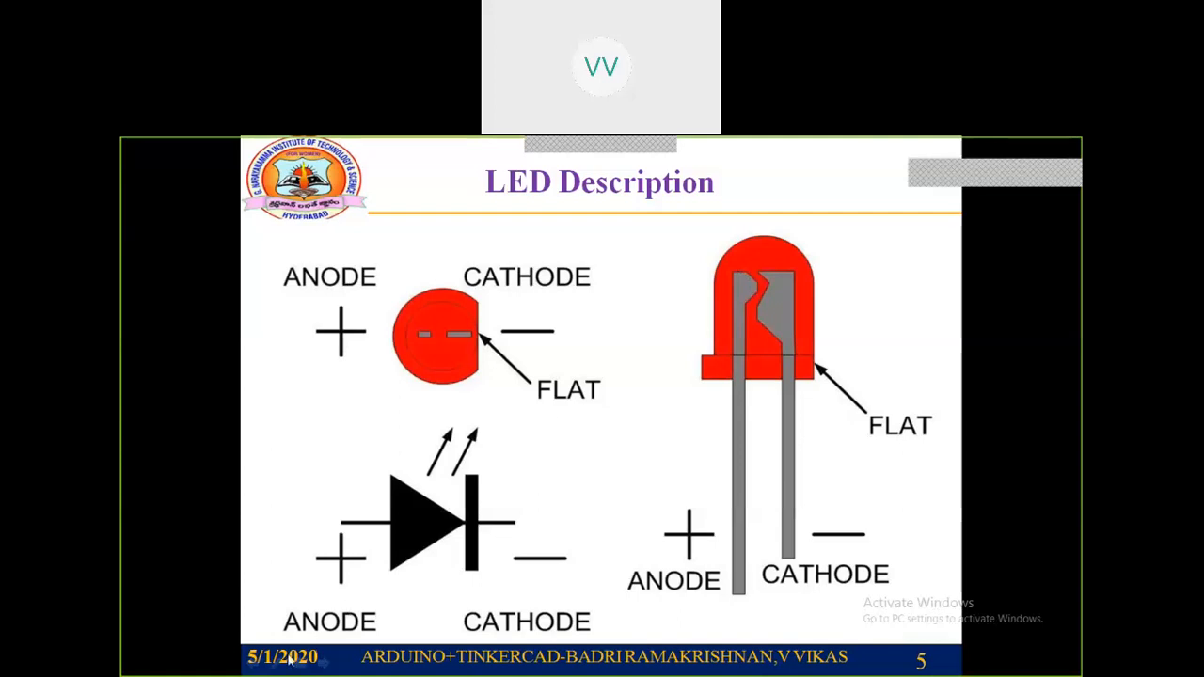
click(281, 663)
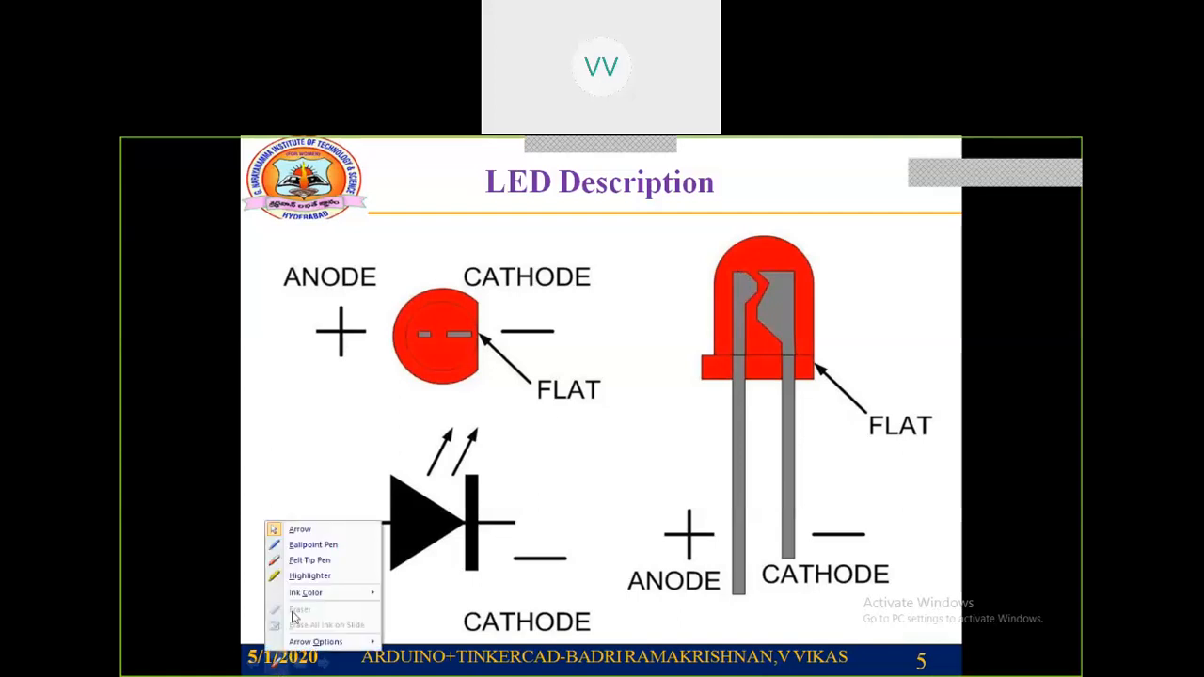
click(307, 560)
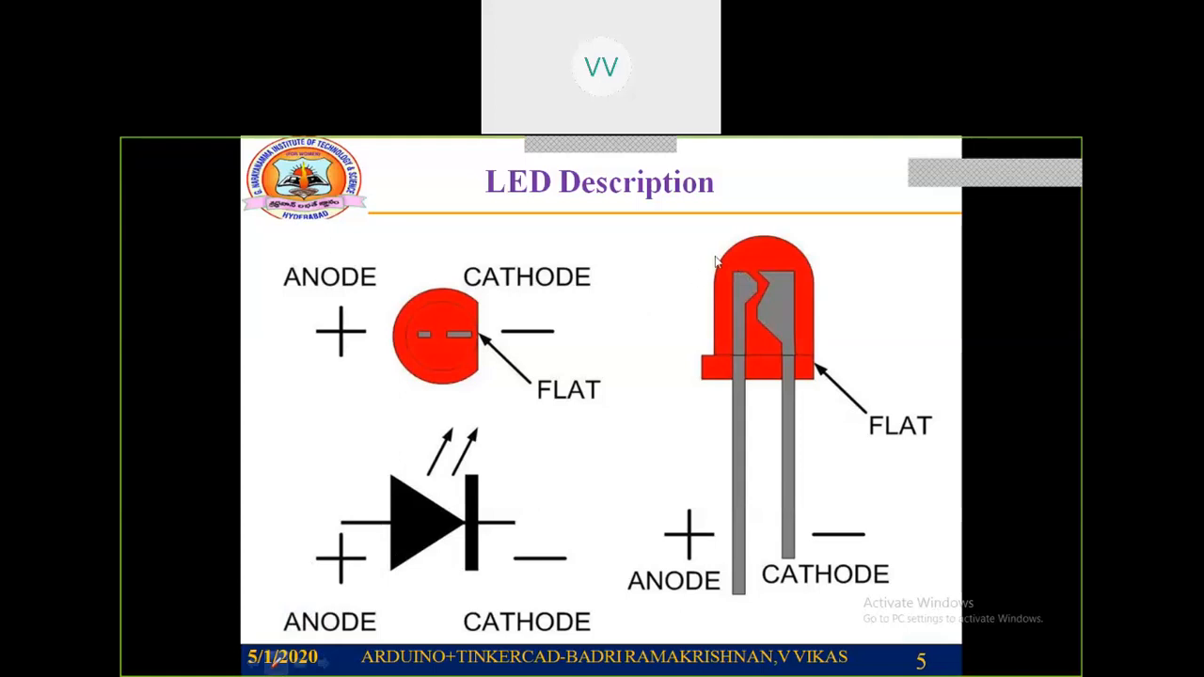
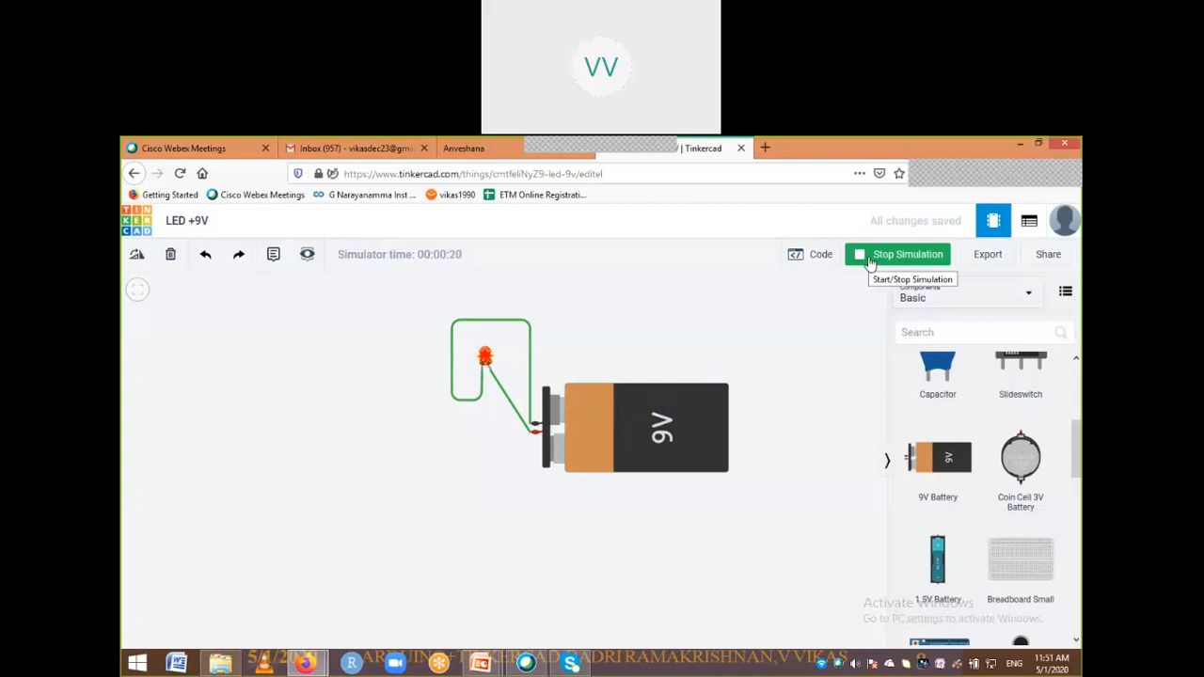
Stop the simulation and replace the 9V battery with a Coin Cell 3V Battery to the right of the LED
click(870, 263)
click(678, 428)
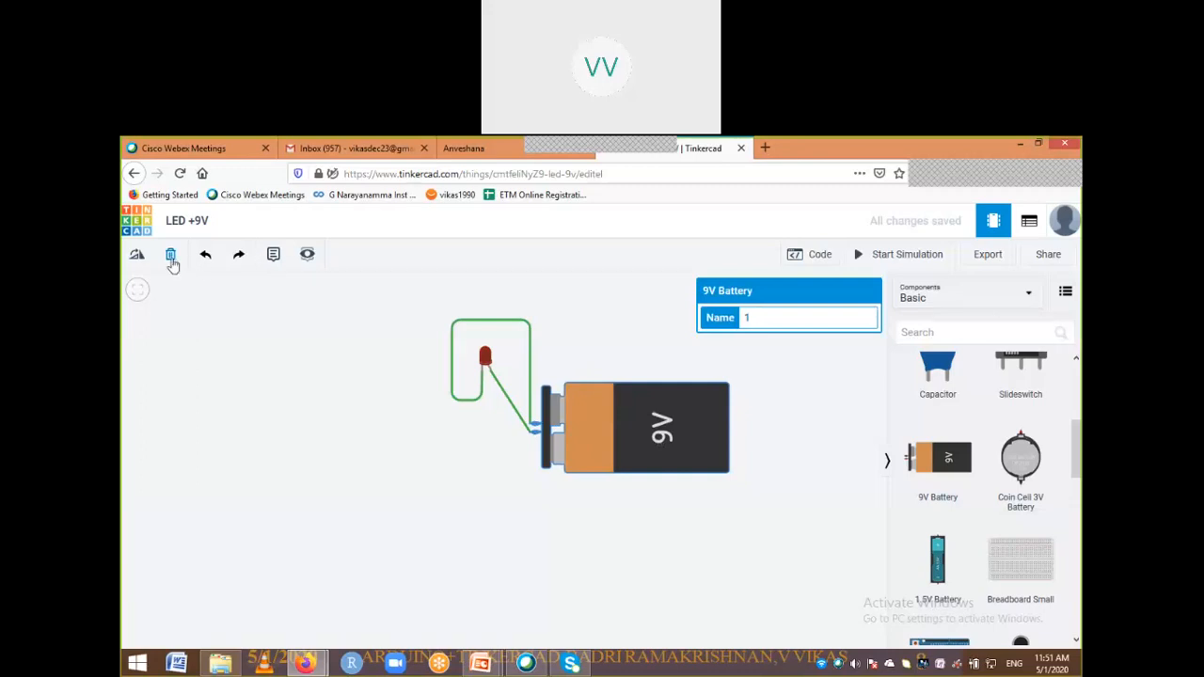
click(171, 256)
drag(1031, 455, 621, 408)
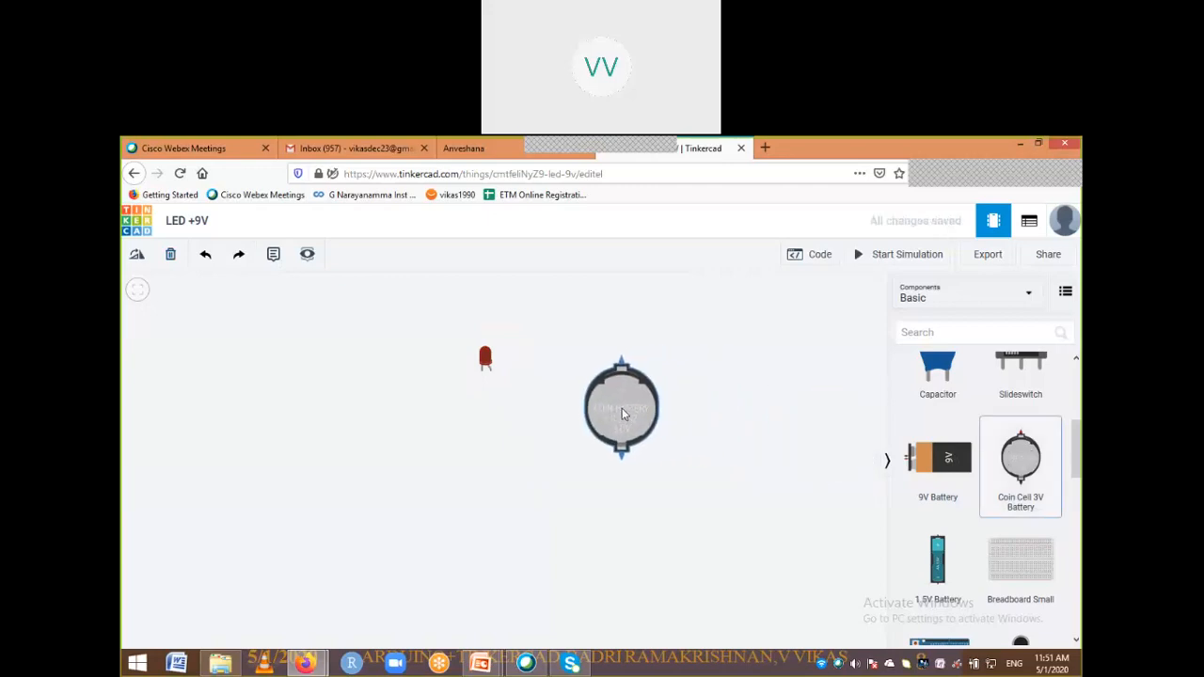
Wire the coin cell's positive terminal to the LED's anode and its negative terminal to the LED's cathode
click(622, 358)
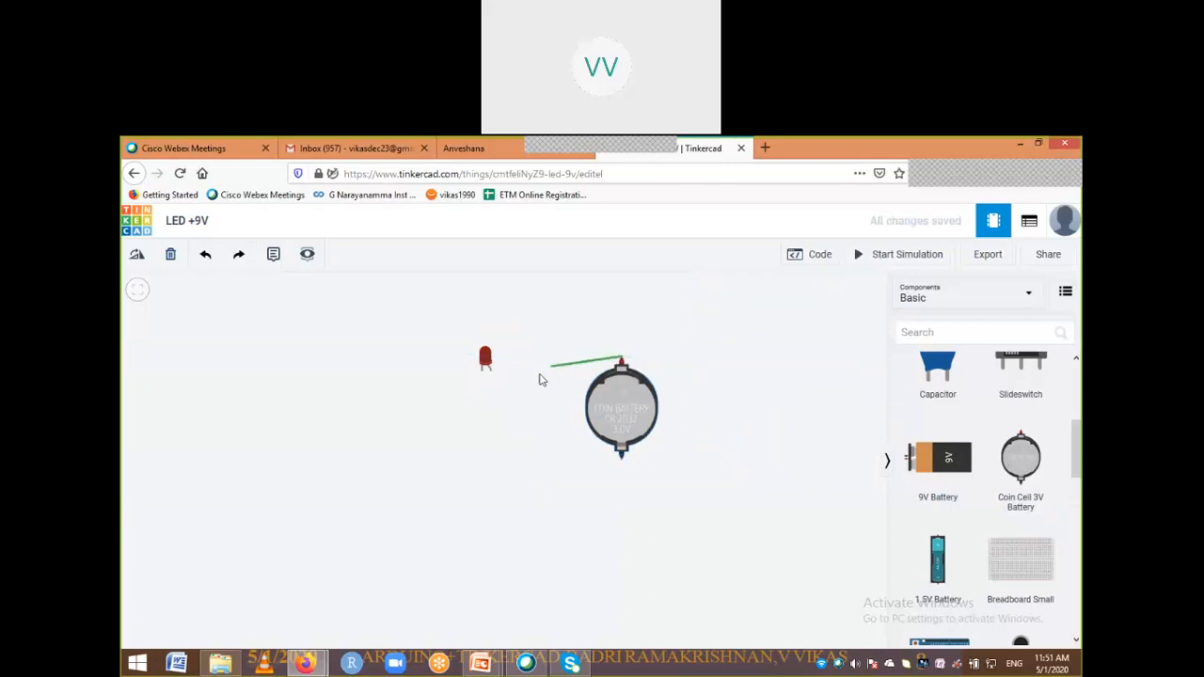
click(491, 371)
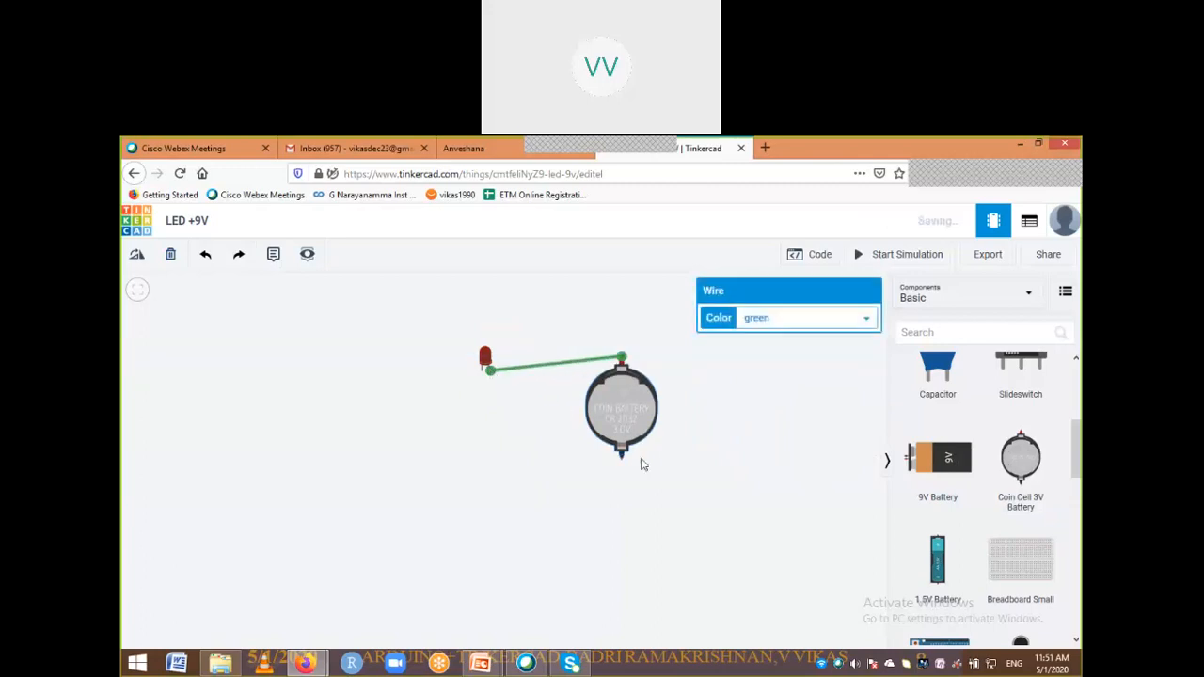
click(623, 459)
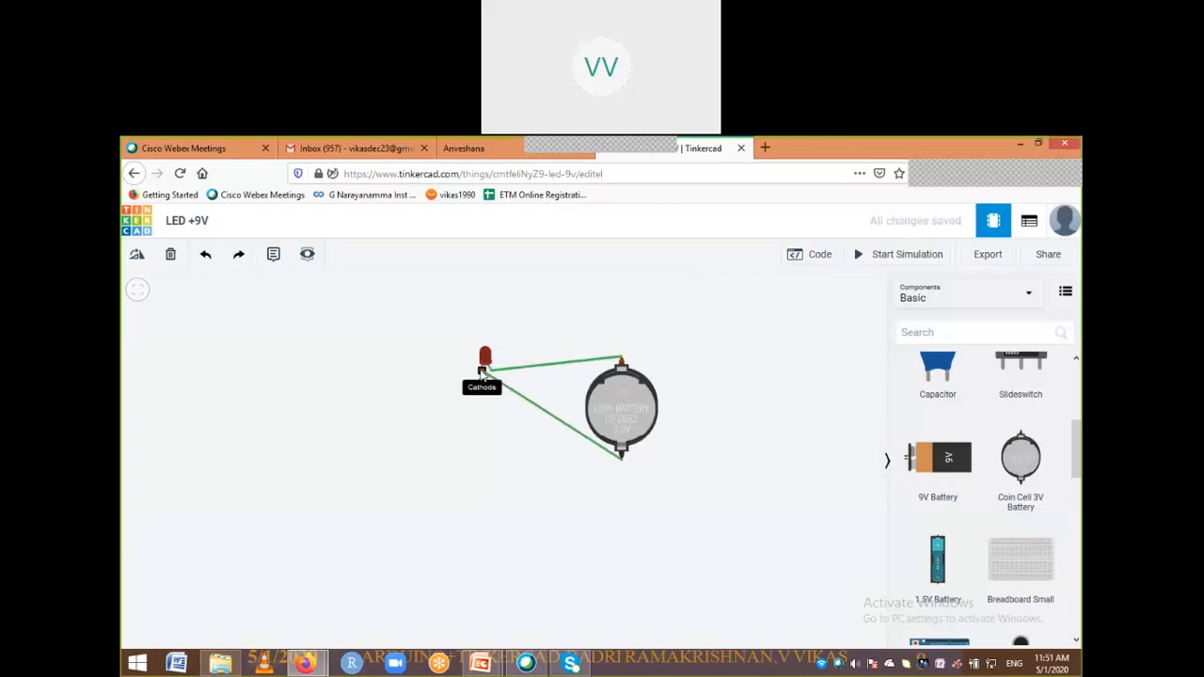
click(483, 373)
click(696, 468)
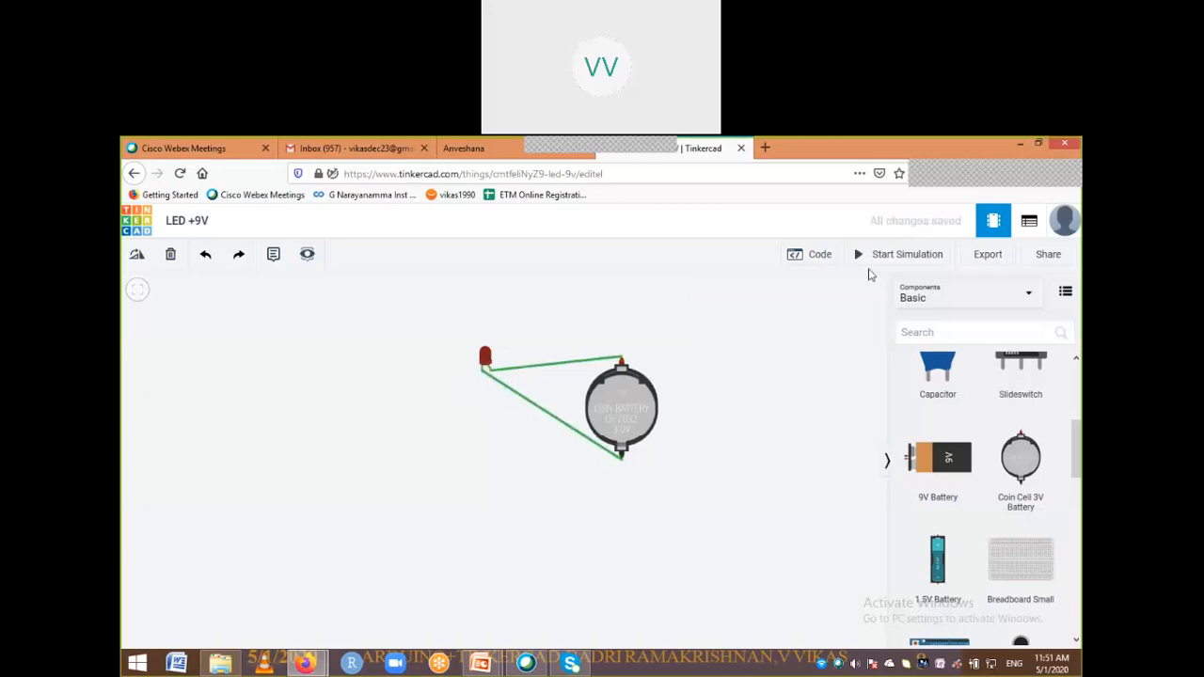
Simulate the coin cell circuit, inspect the notice beside the LED, and stop the simulation
click(888, 256)
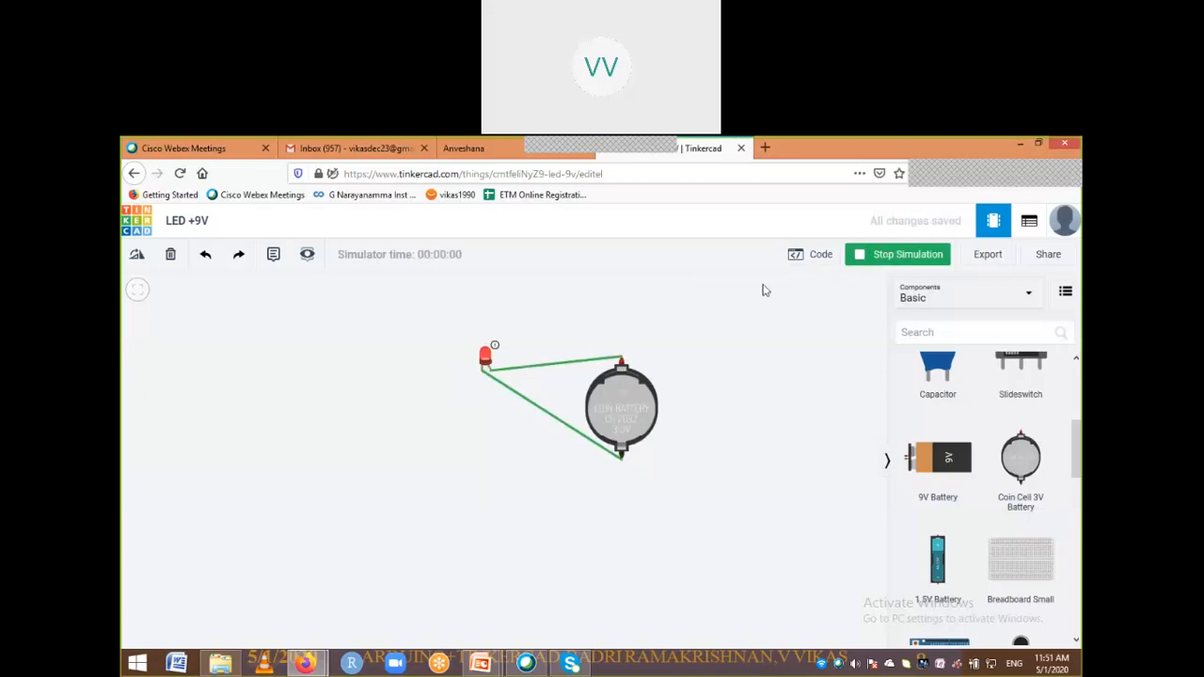
mouse_move(497, 350)
click(894, 256)
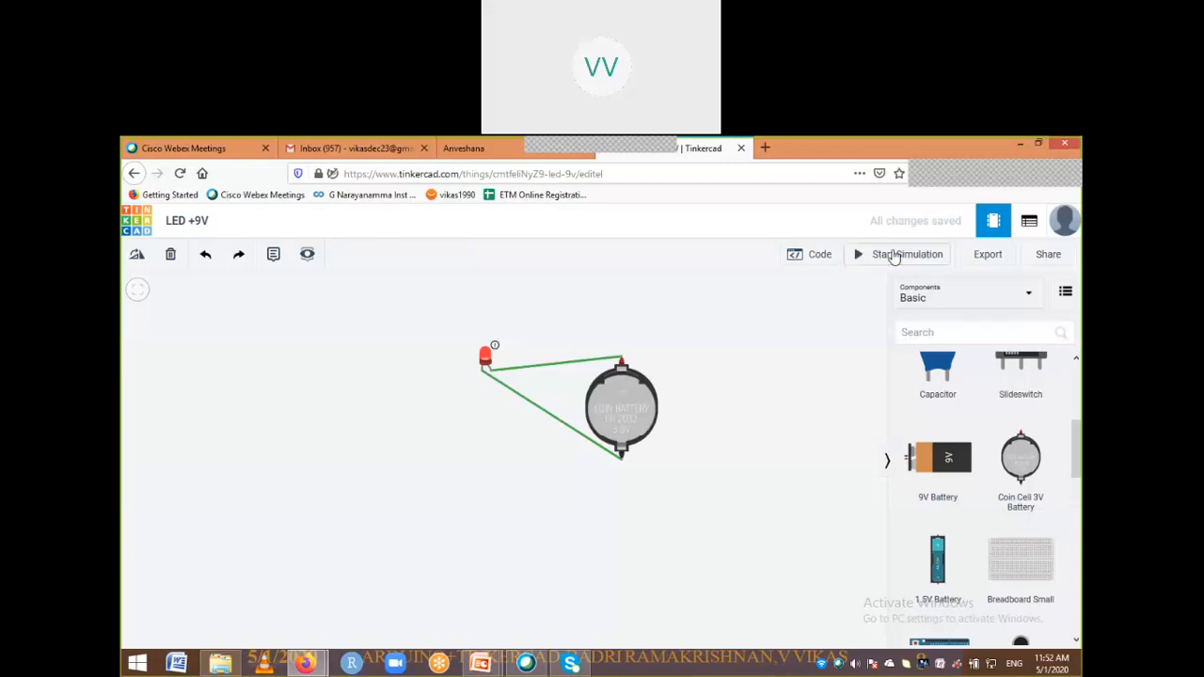
Replace the coin cell and its wires with a 1.5V Battery directly below the LED
click(176, 255)
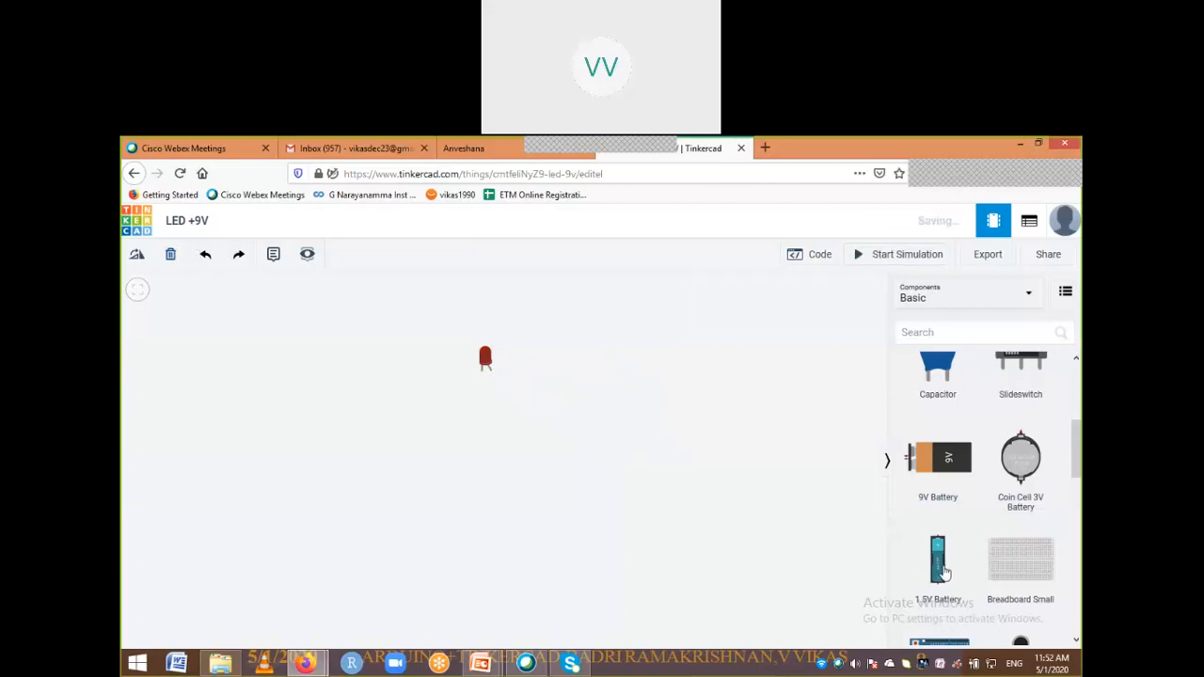
click(559, 406)
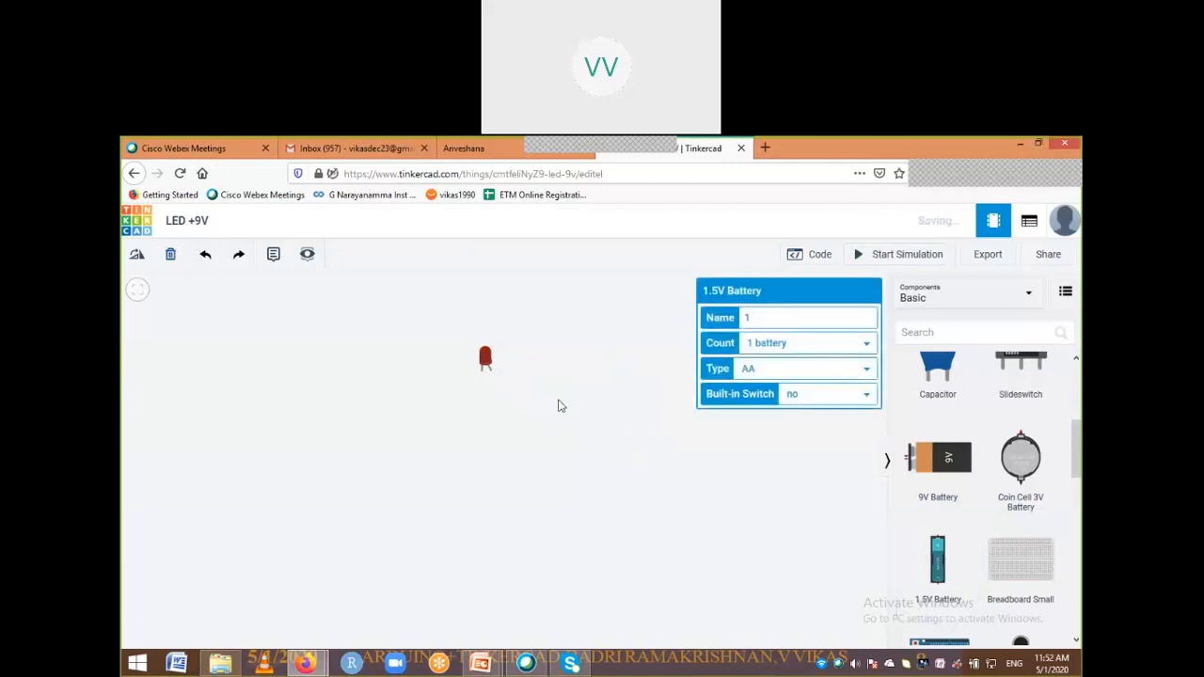
click(584, 449)
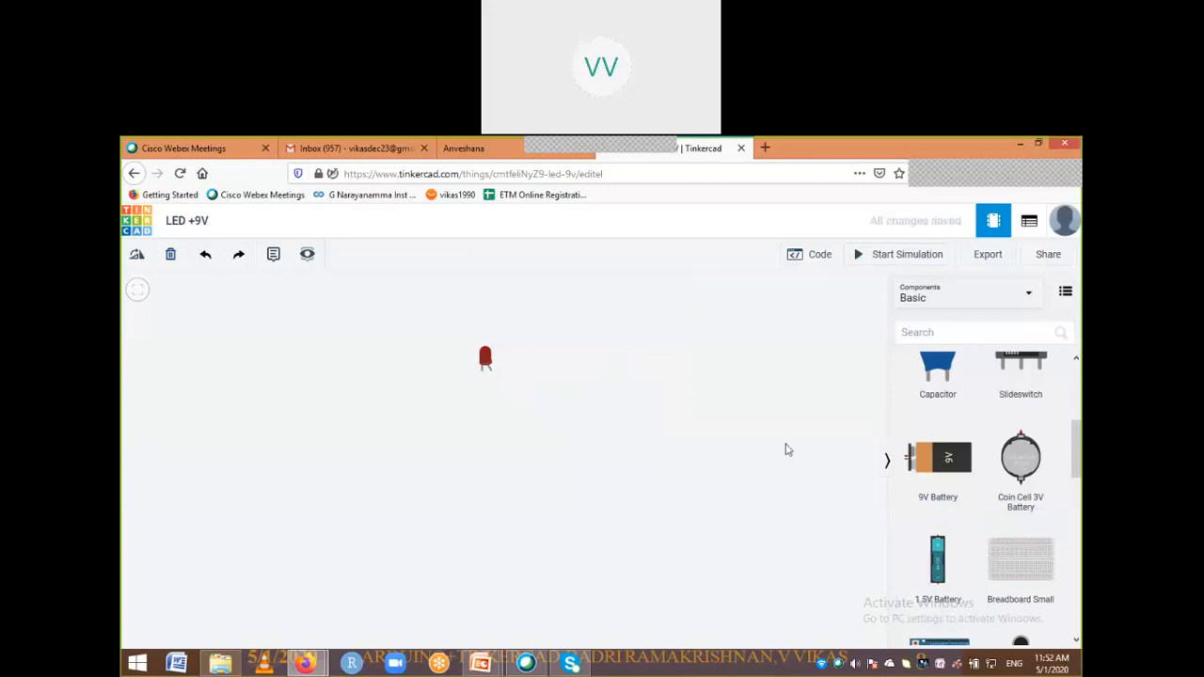
drag(945, 559, 481, 408)
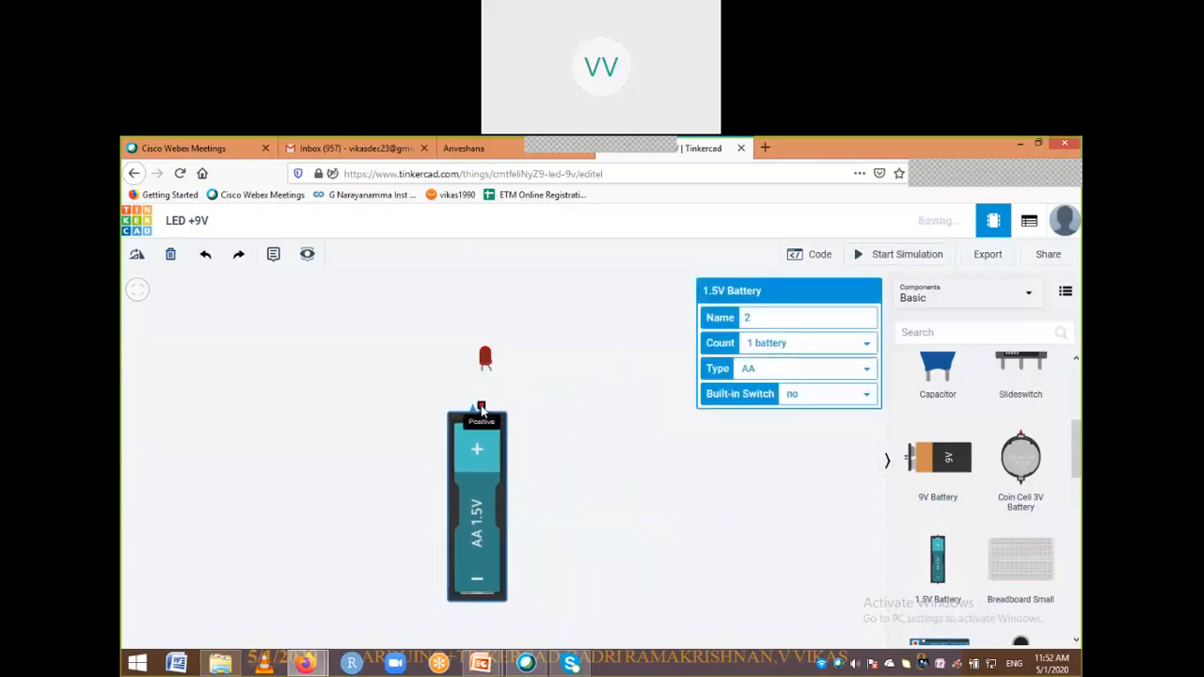
Wire the 1.5V battery's positive terminal to the LED's anode and negative to its cathode, and run a trial simulation
click(481, 409)
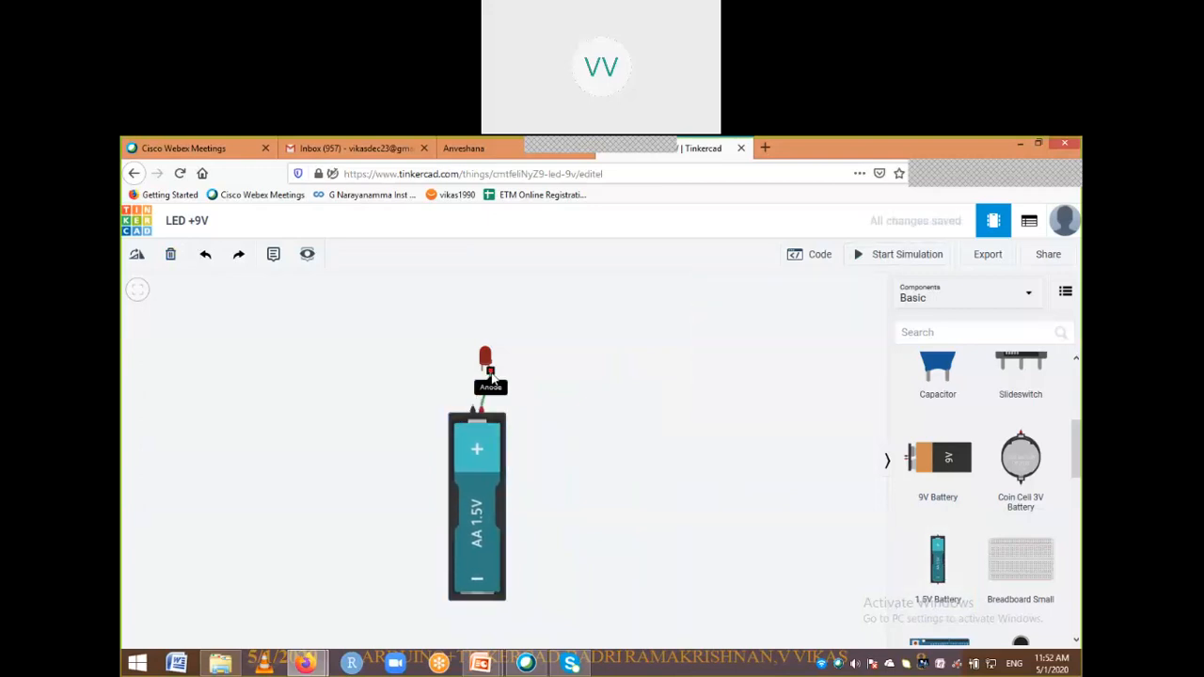
click(489, 374)
click(473, 406)
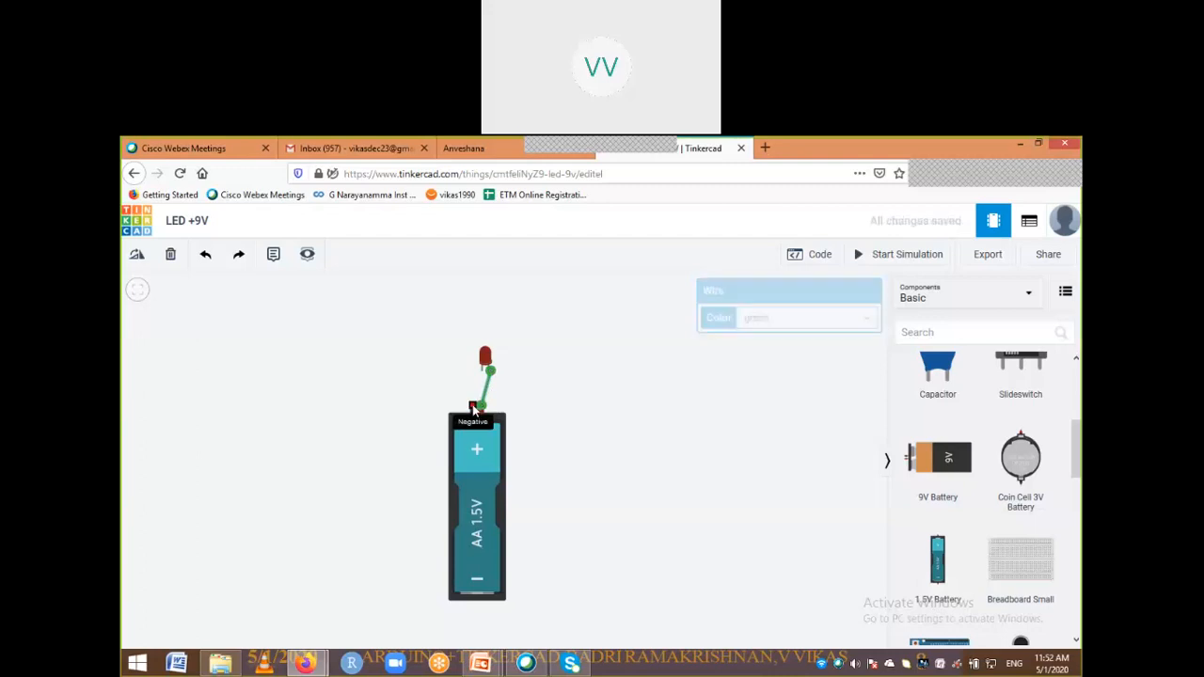
click(483, 372)
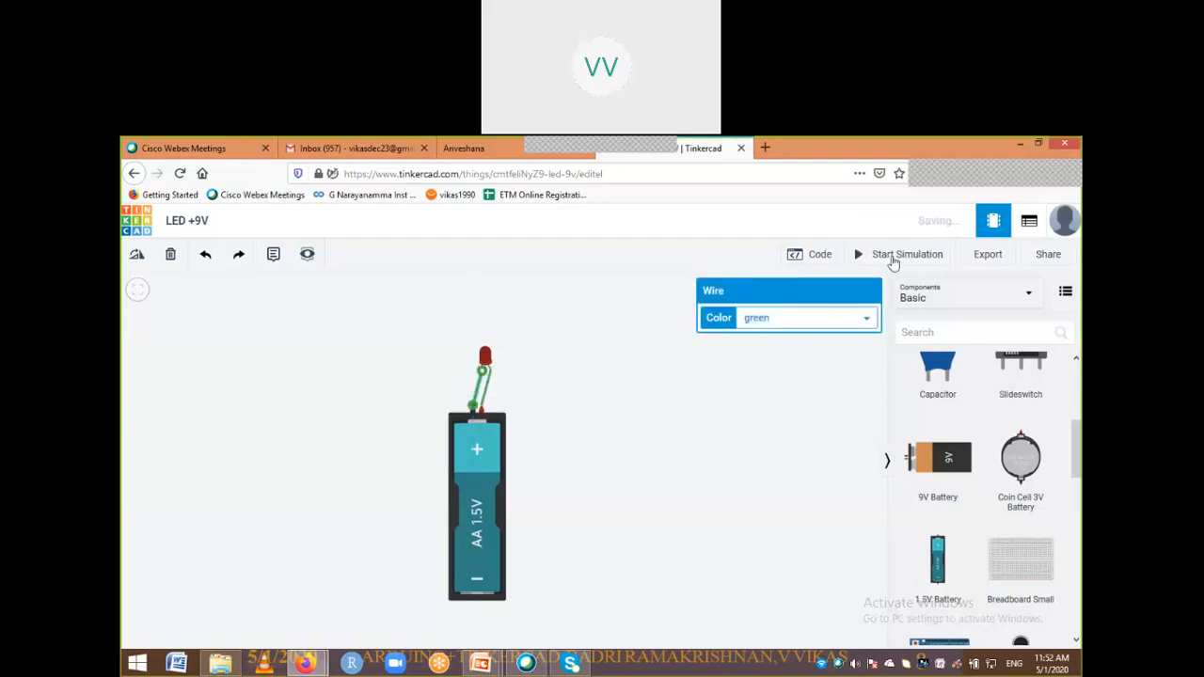
click(893, 258)
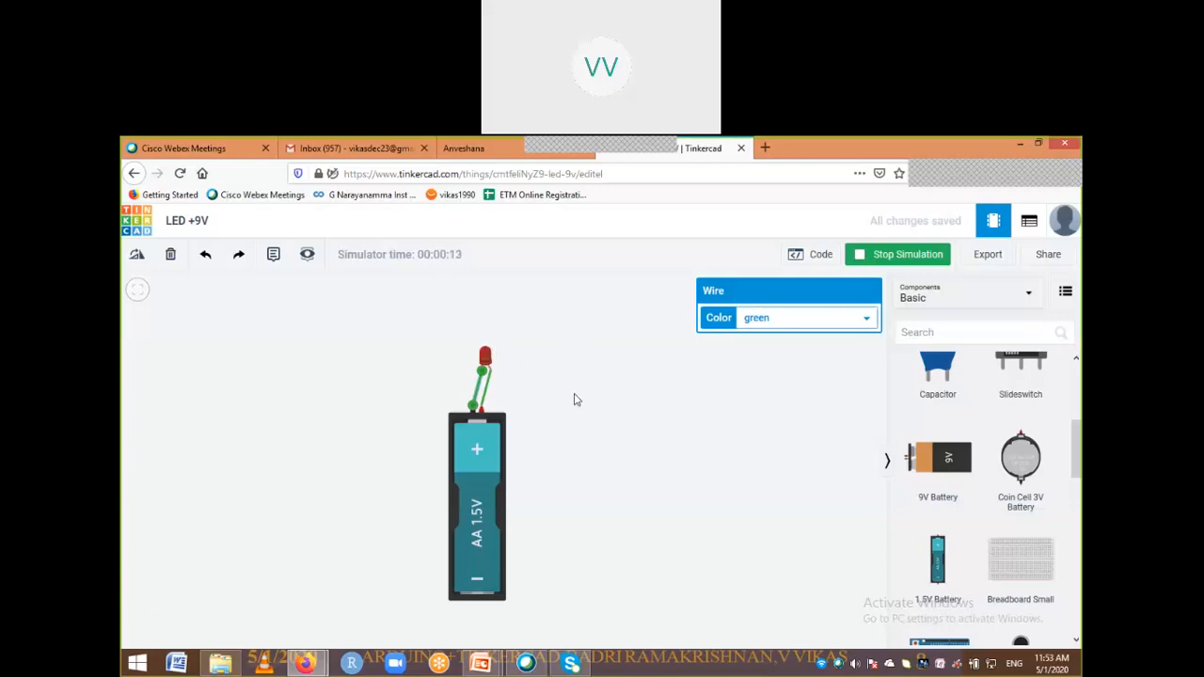
click(900, 262)
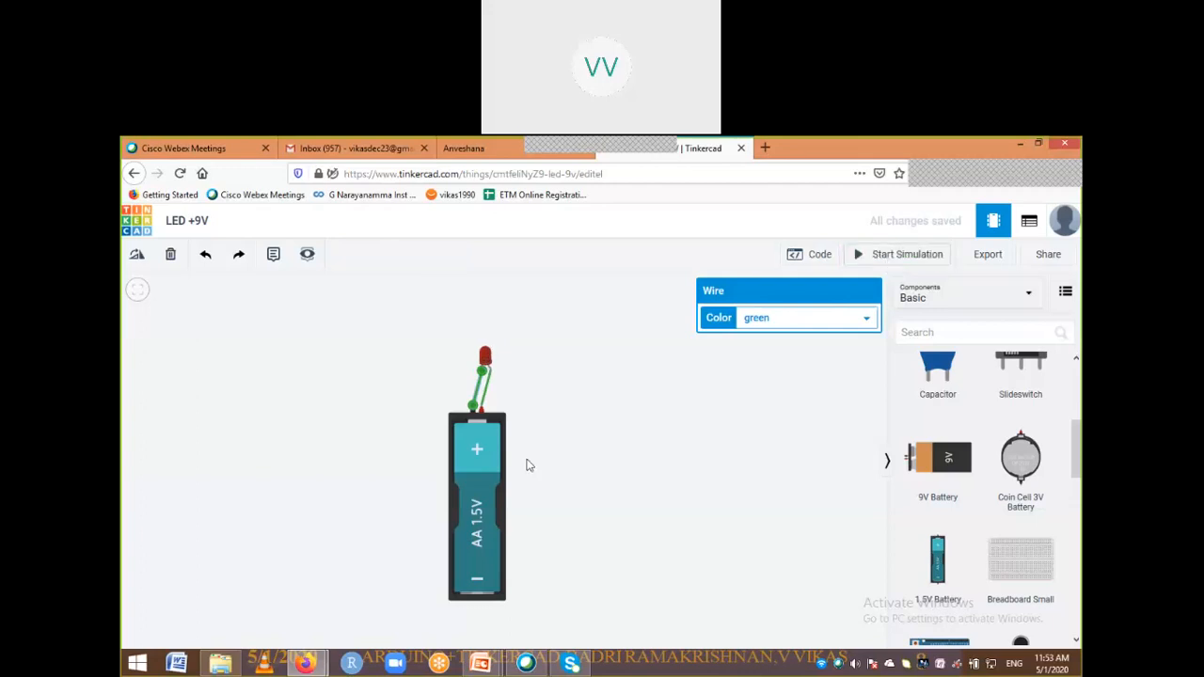
Set the 1.5V battery's count to 2 batteries and run a trial simulation of the LED circuit
click(490, 457)
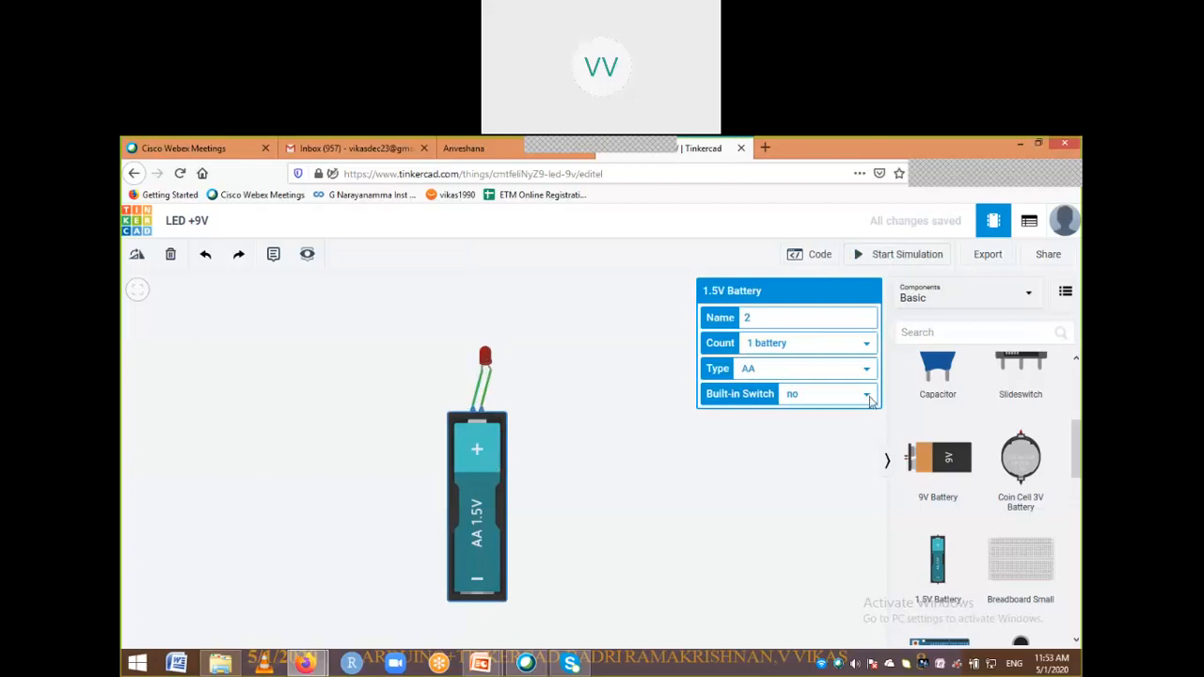
click(856, 344)
click(816, 380)
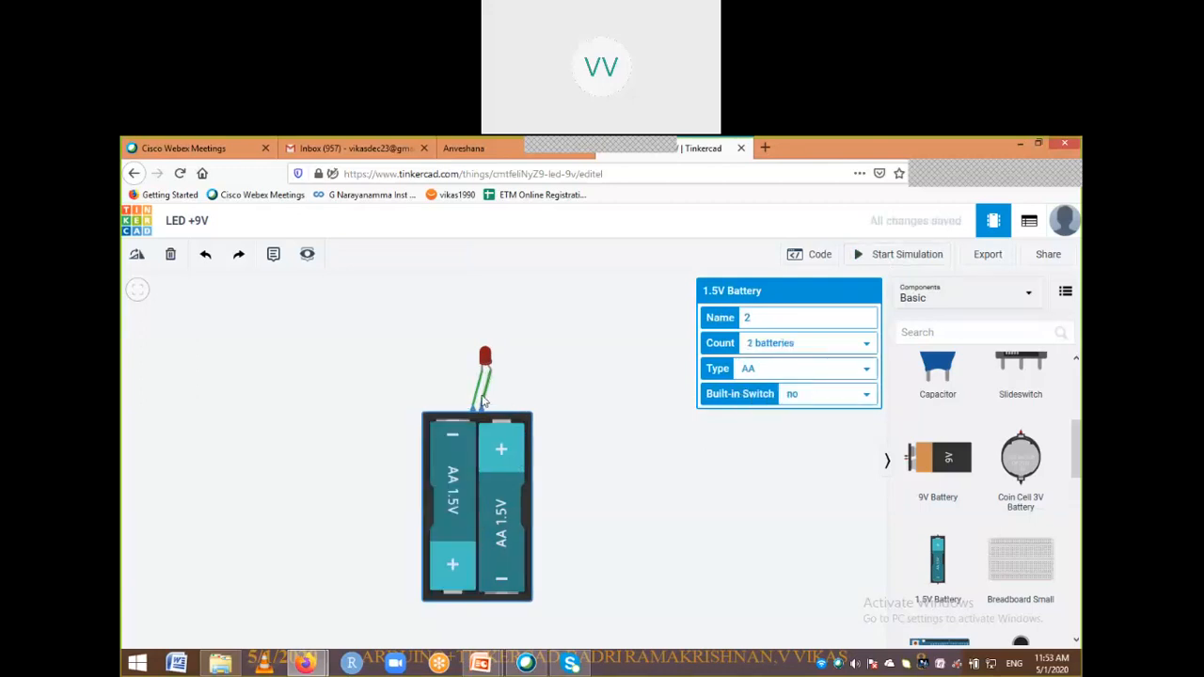
click(898, 262)
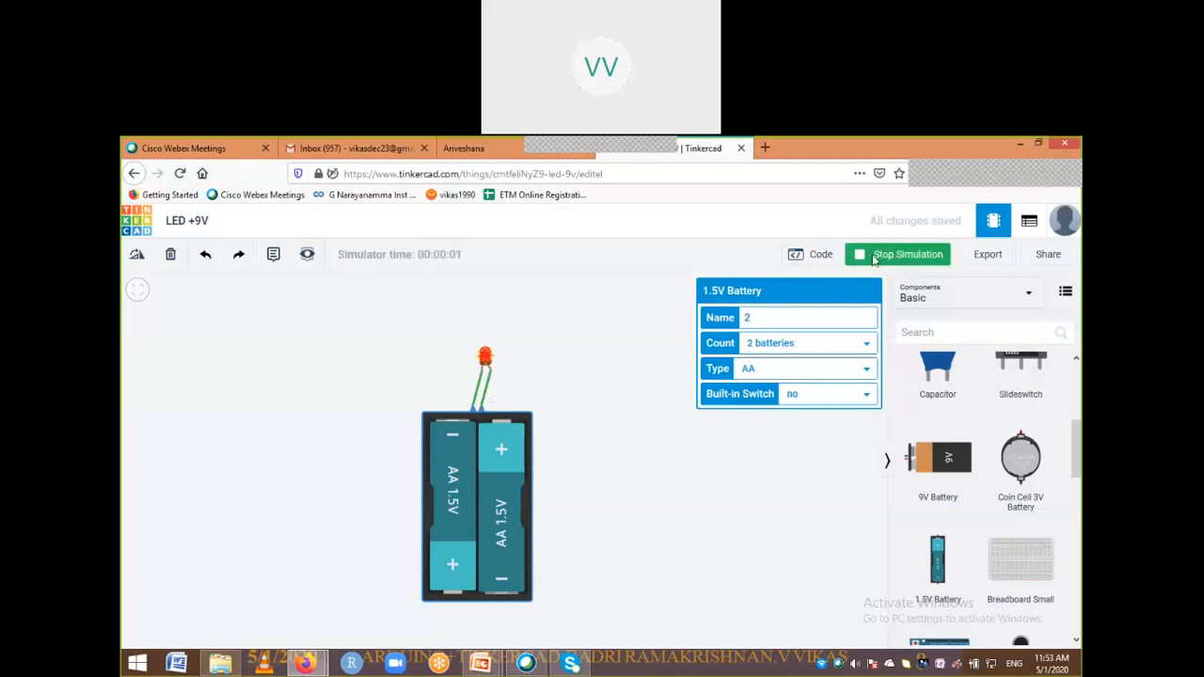
click(884, 254)
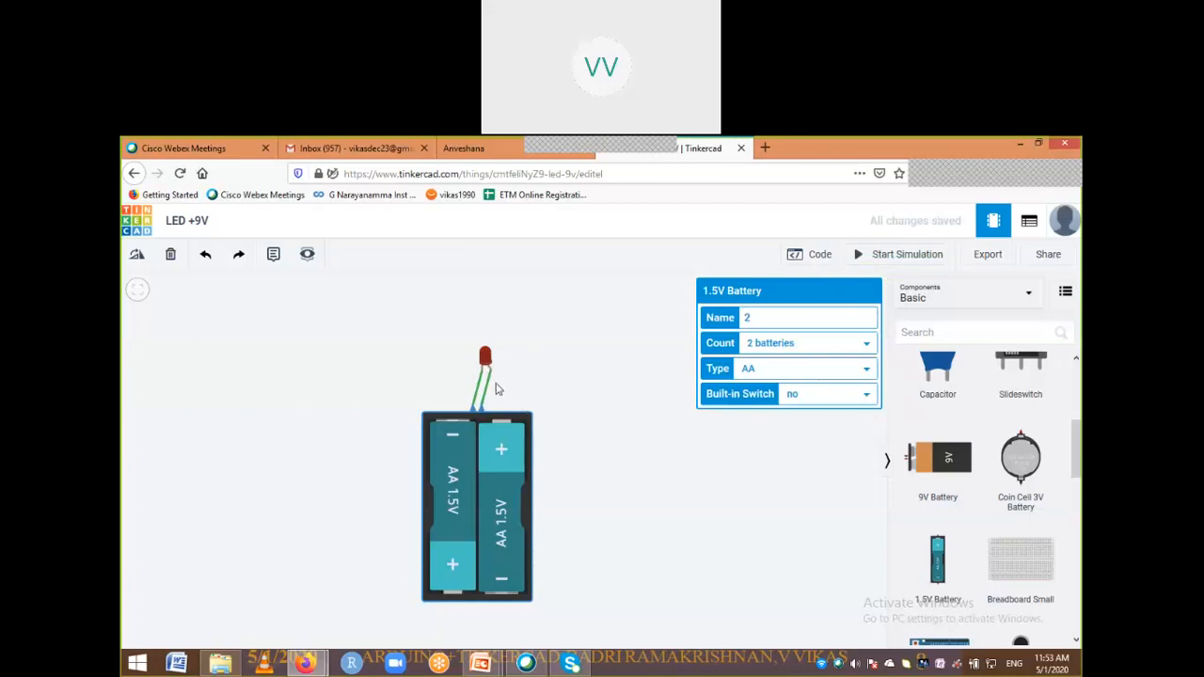
click(630, 404)
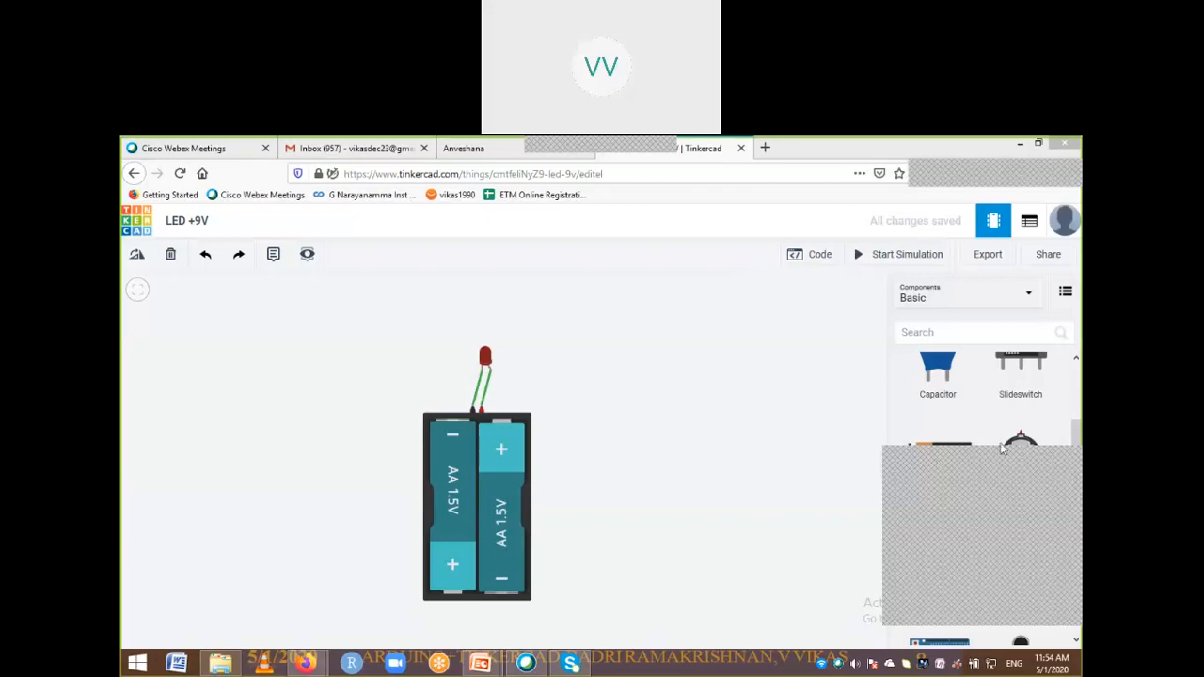
Place a Resistor to the right of the LED and delete the wire between the LED's anode and the battery's positive terminal
click(1077, 379)
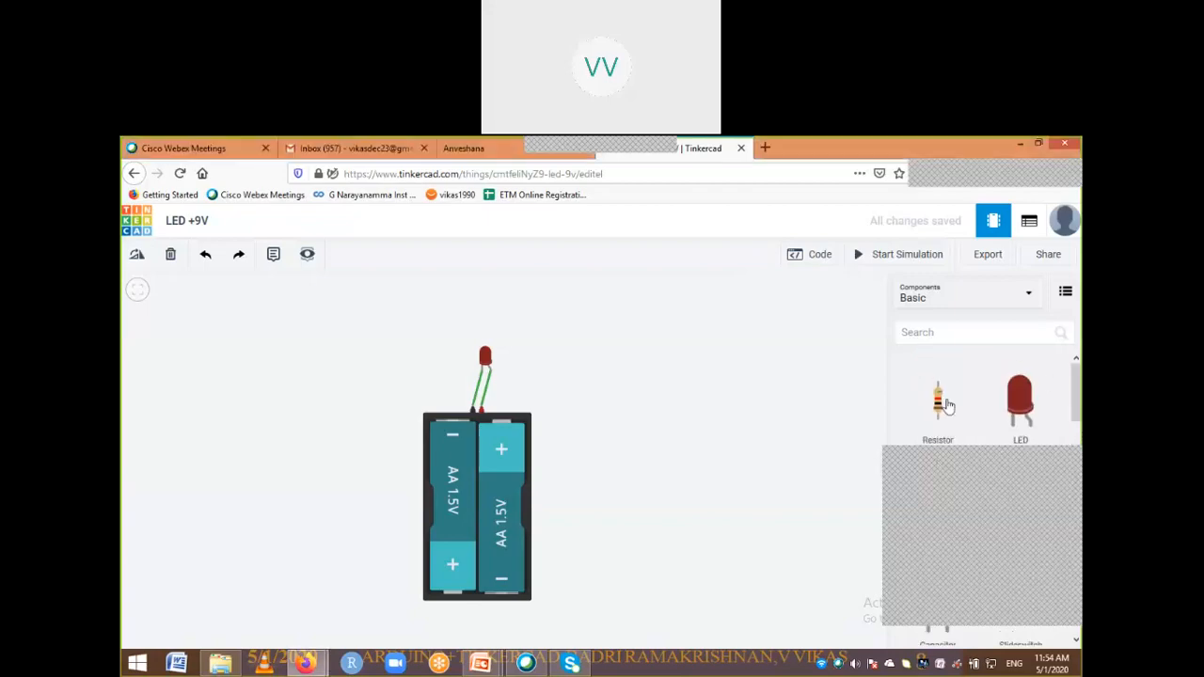
drag(938, 403, 586, 402)
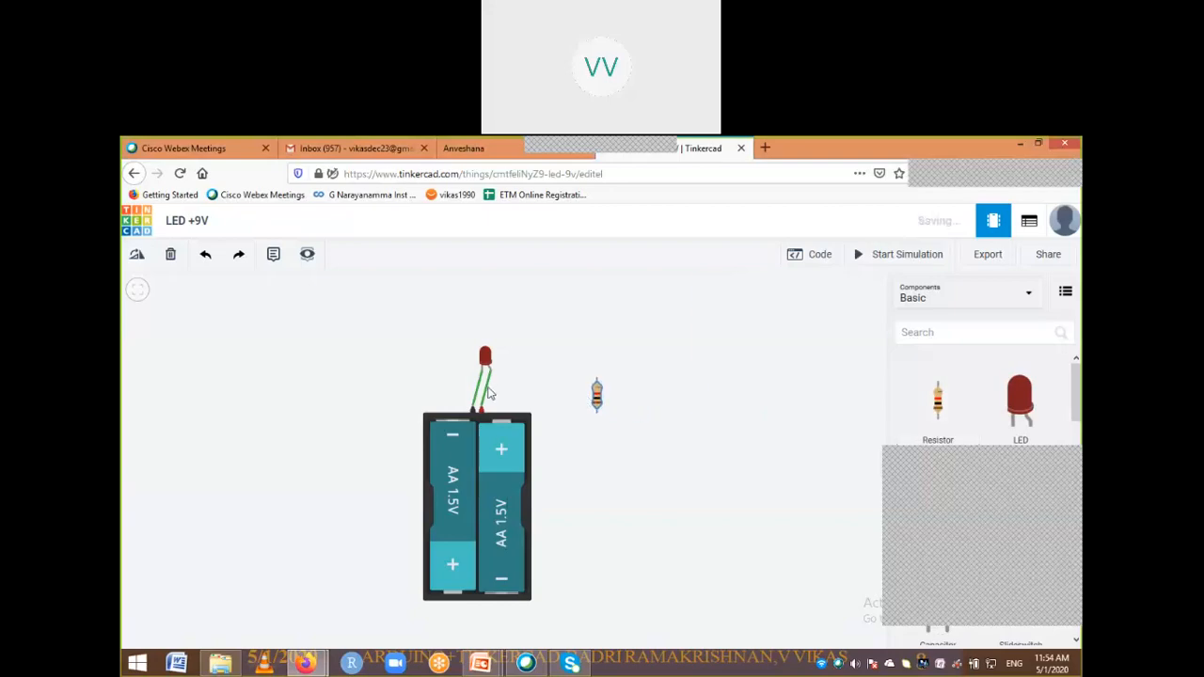
click(486, 390)
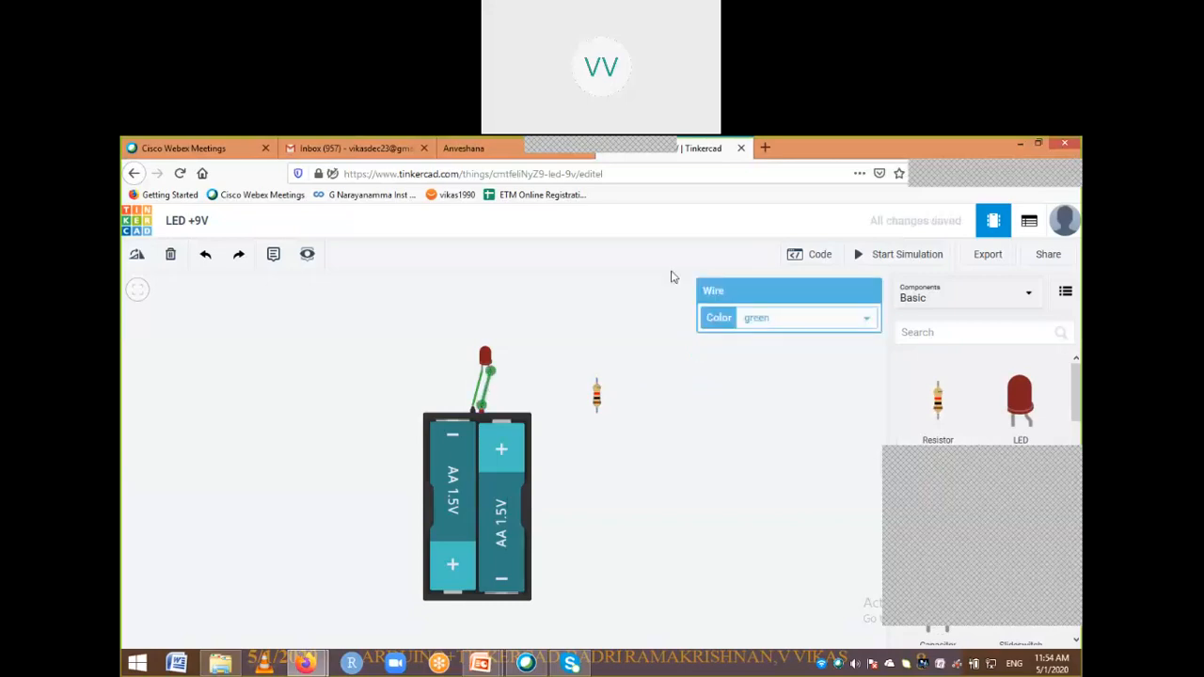
click(173, 259)
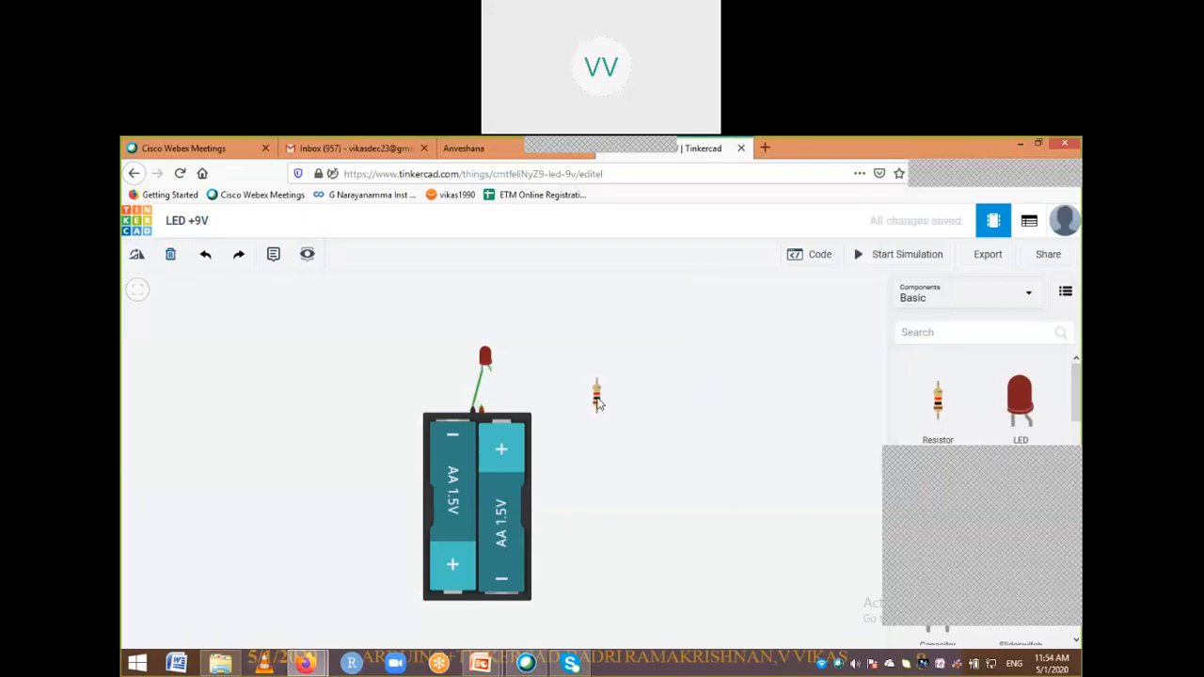
drag(598, 403, 562, 400)
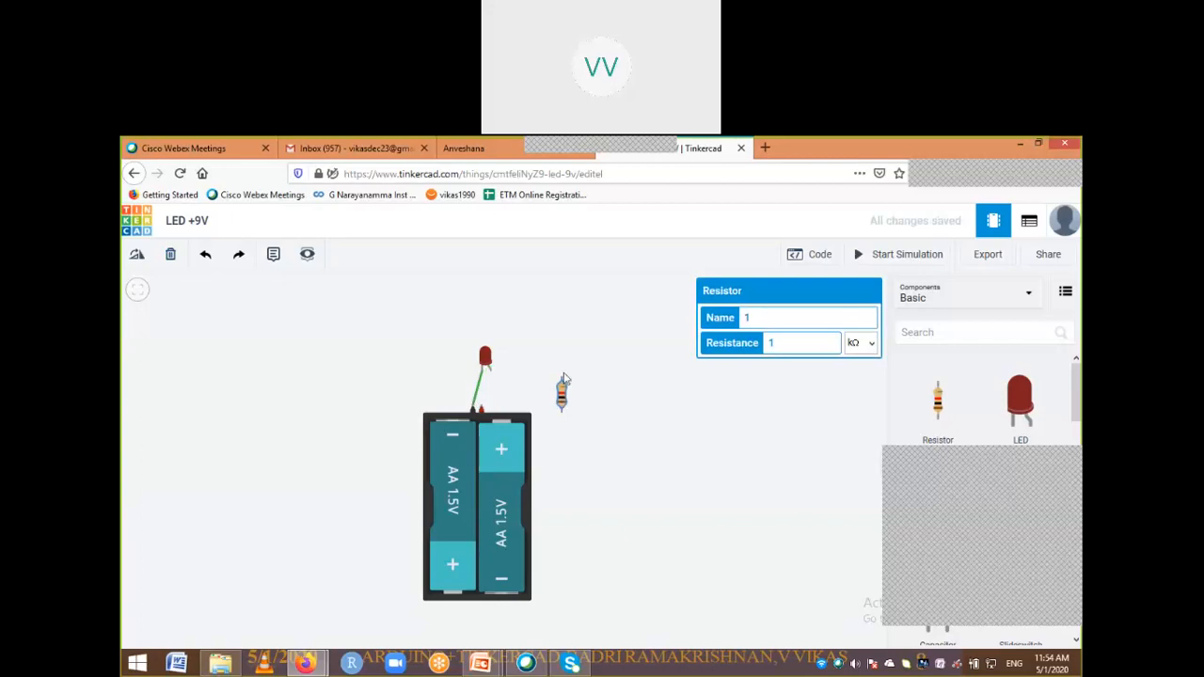
Wire the resistor's upper terminal to the LED's anode and its lower terminal to the battery's positive terminal
click(562, 380)
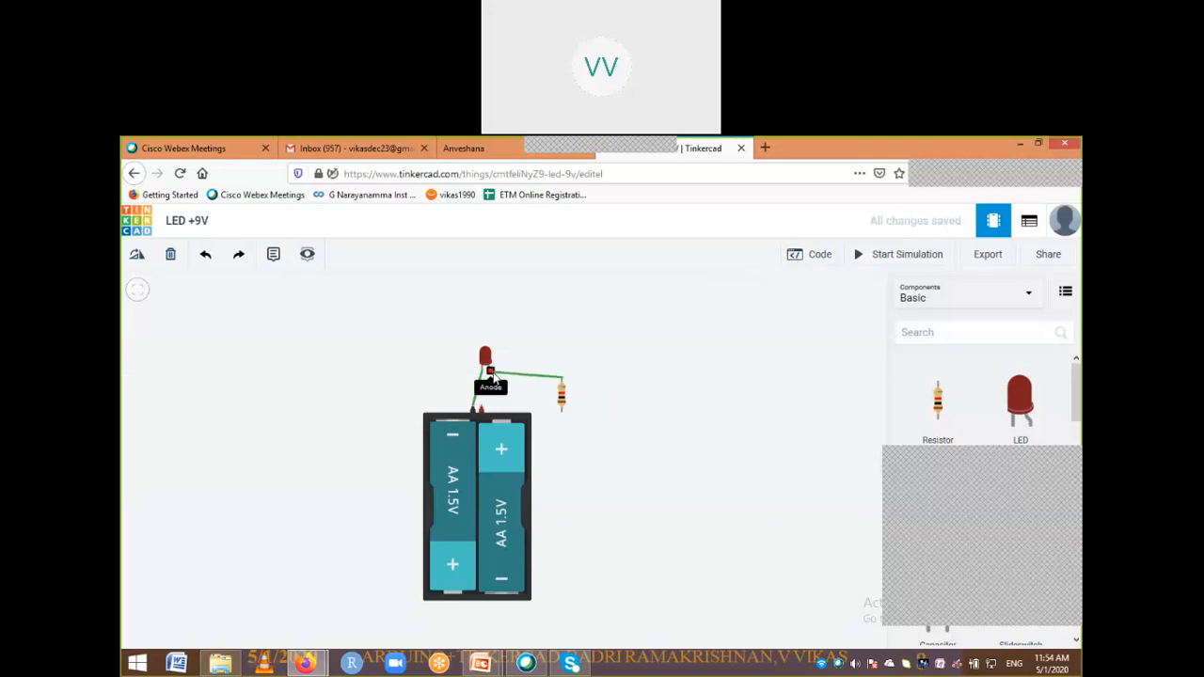
click(491, 374)
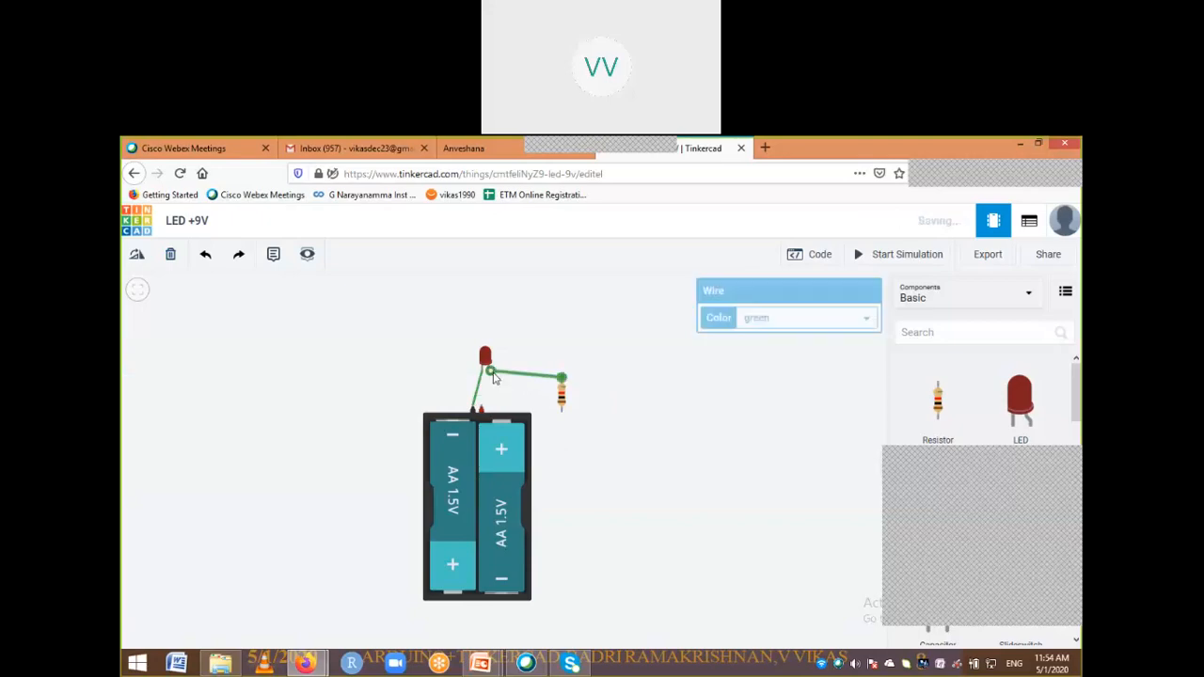
click(564, 423)
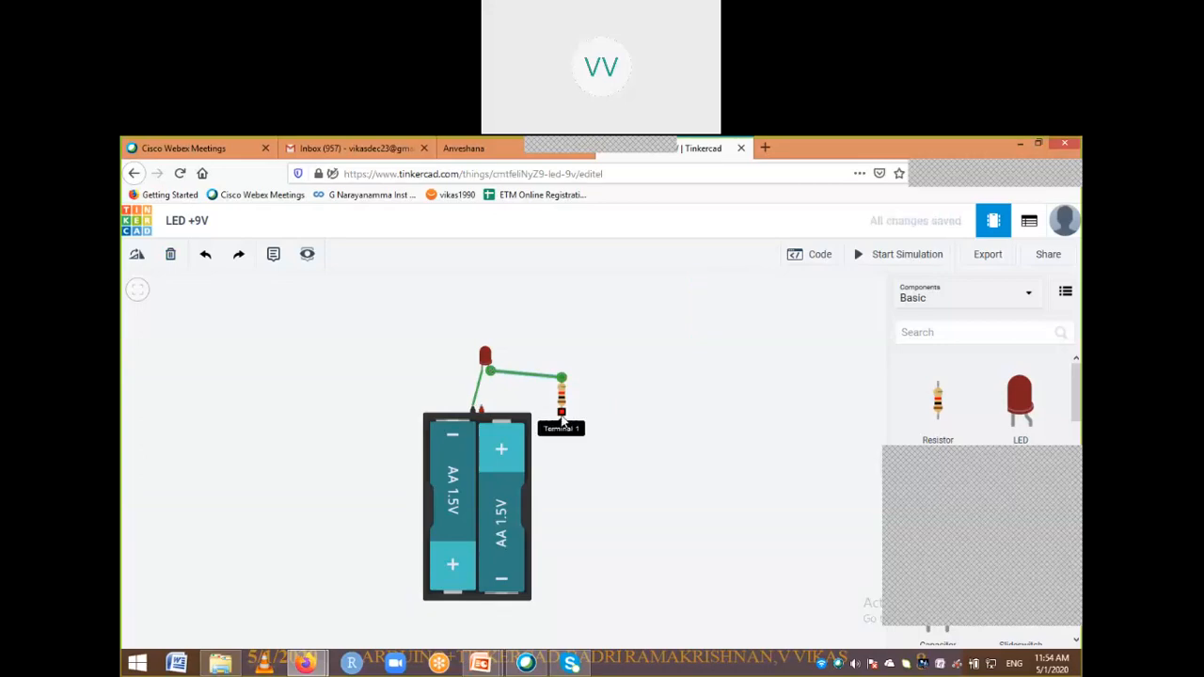
click(481, 407)
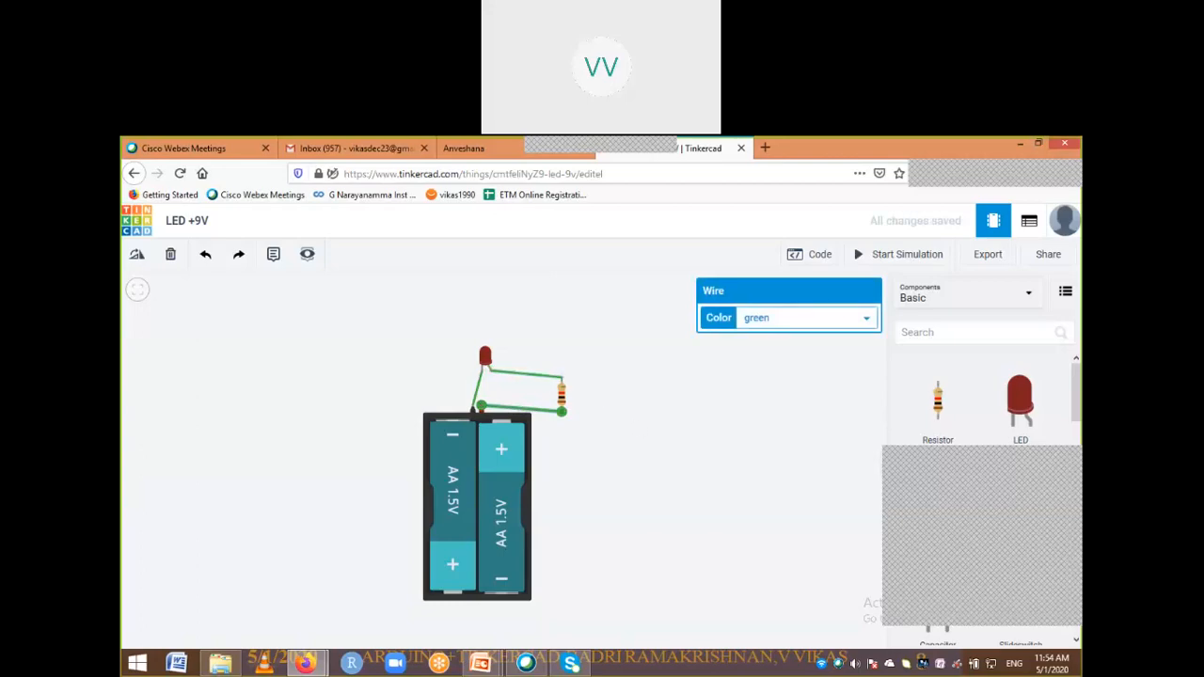
Review the current-limiting resistance formula on the LED Description slide in the PowerPoint slide show and return to Tinkercad
mouse_move(480, 663)
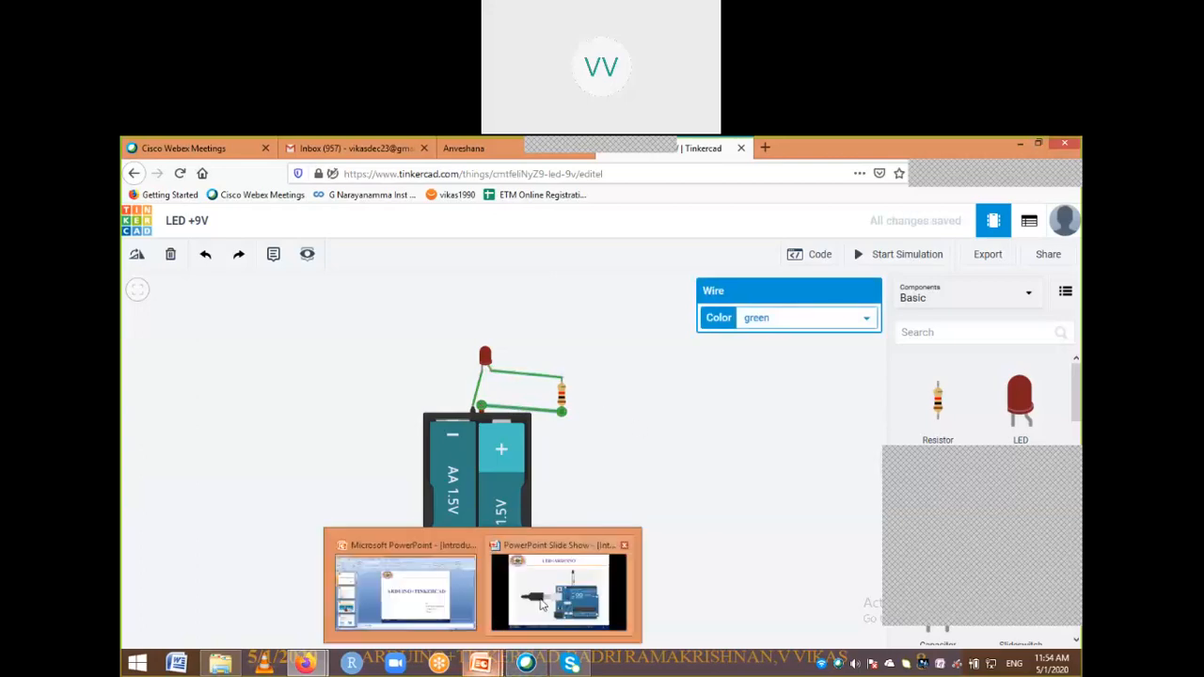
click(541, 605)
click(542, 605)
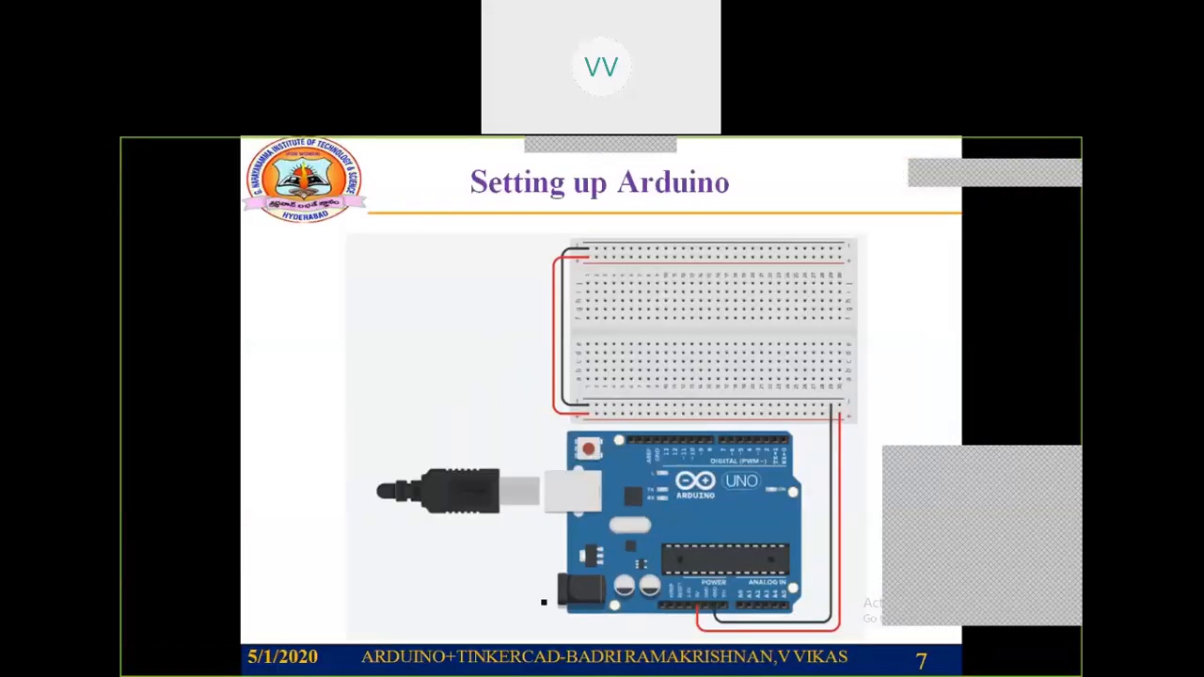
key(Left)
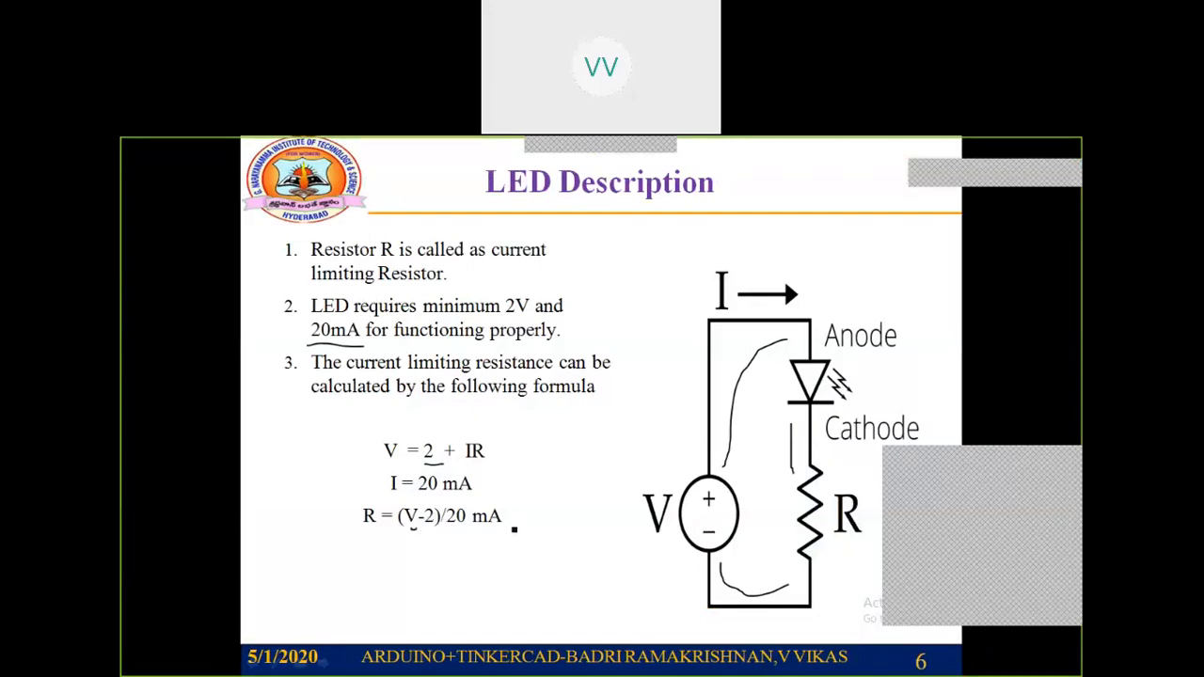
key(alt+Tab)
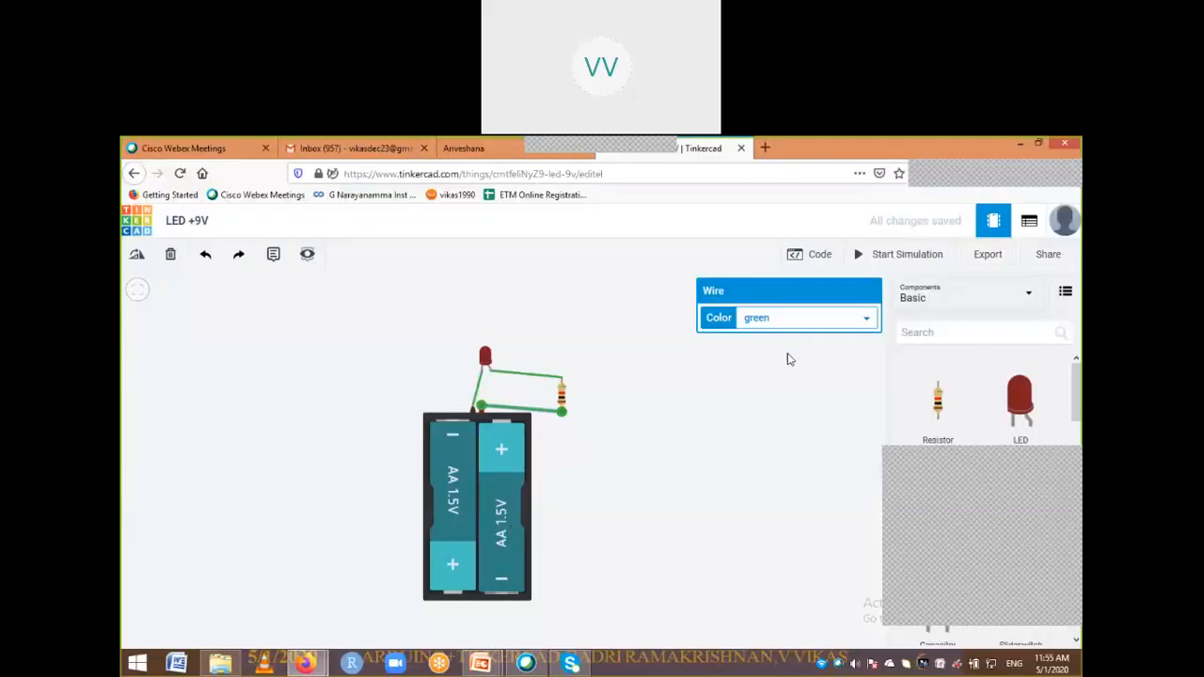
Set the resistor's resistance to 50 Ω
click(562, 398)
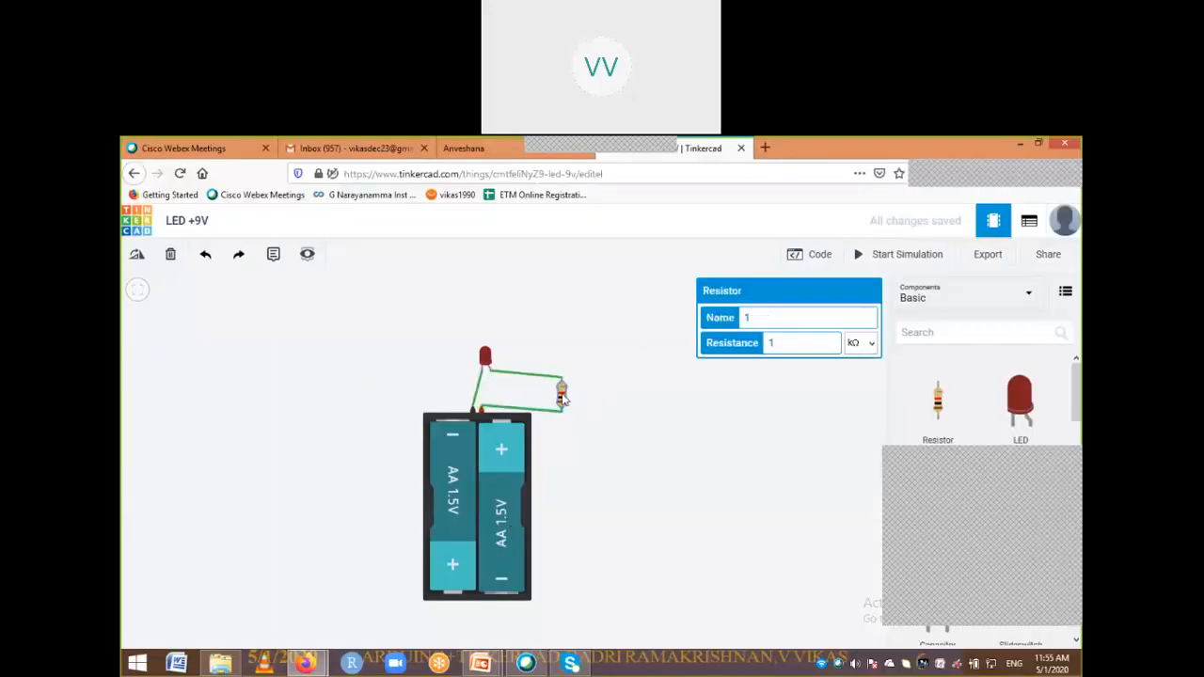
click(862, 346)
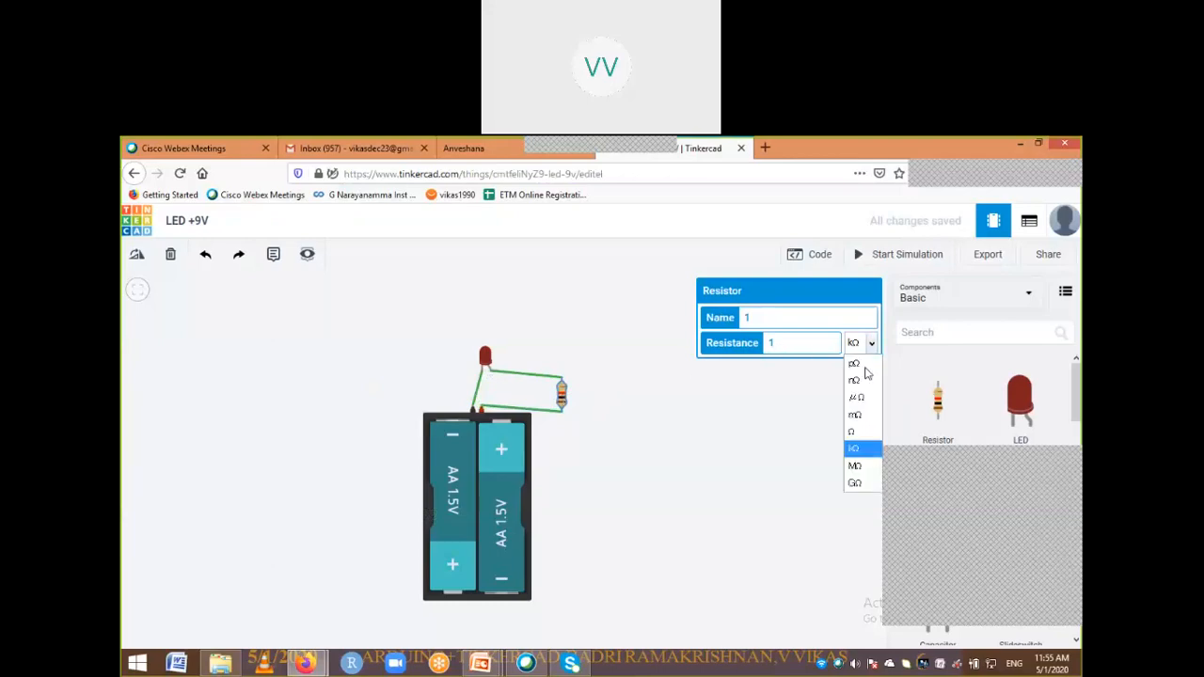
click(852, 432)
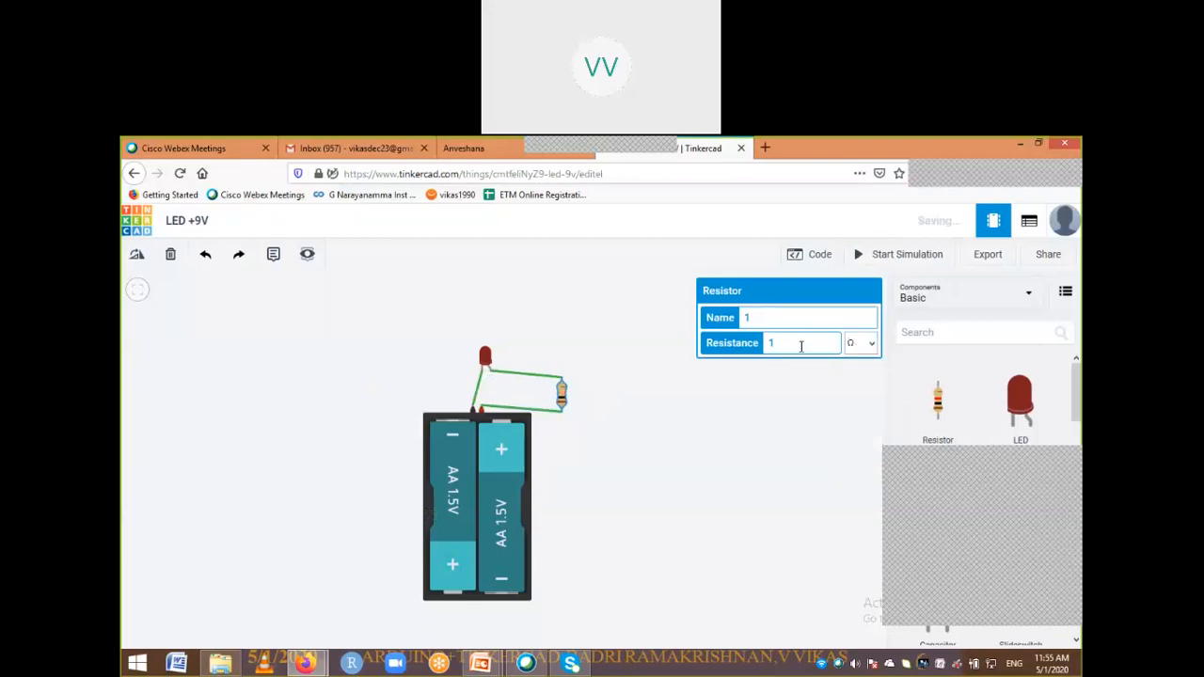
click(802, 346)
key(BackSpace)
text(50)
key(Return)
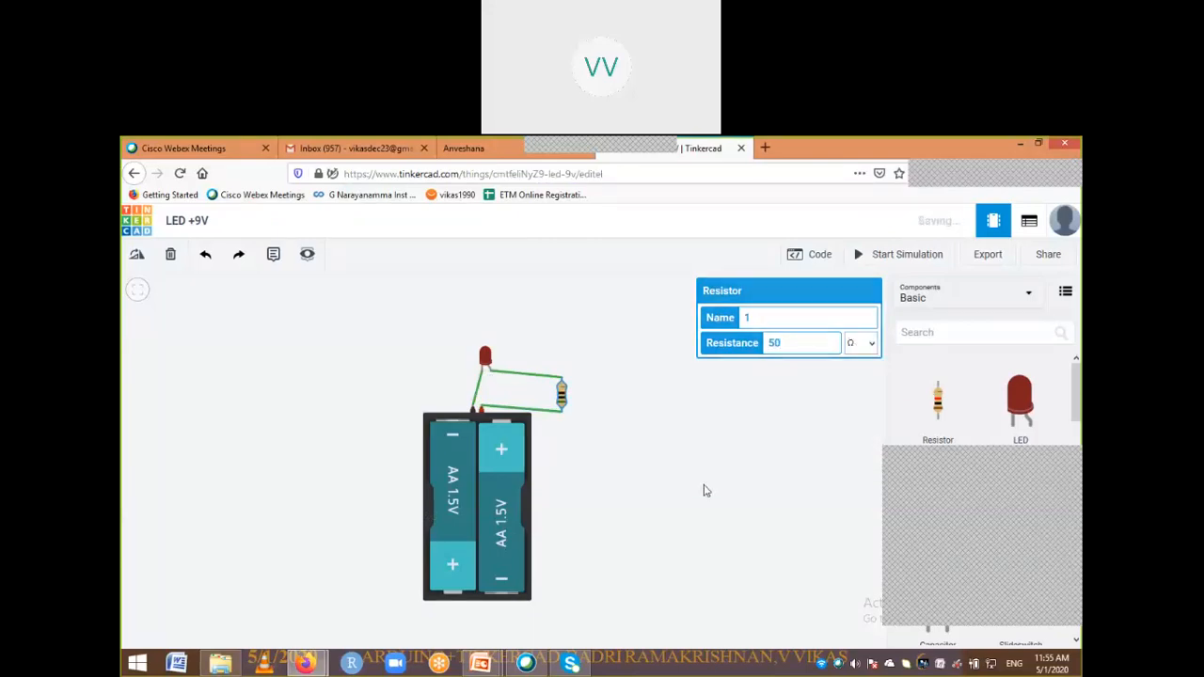
click(542, 421)
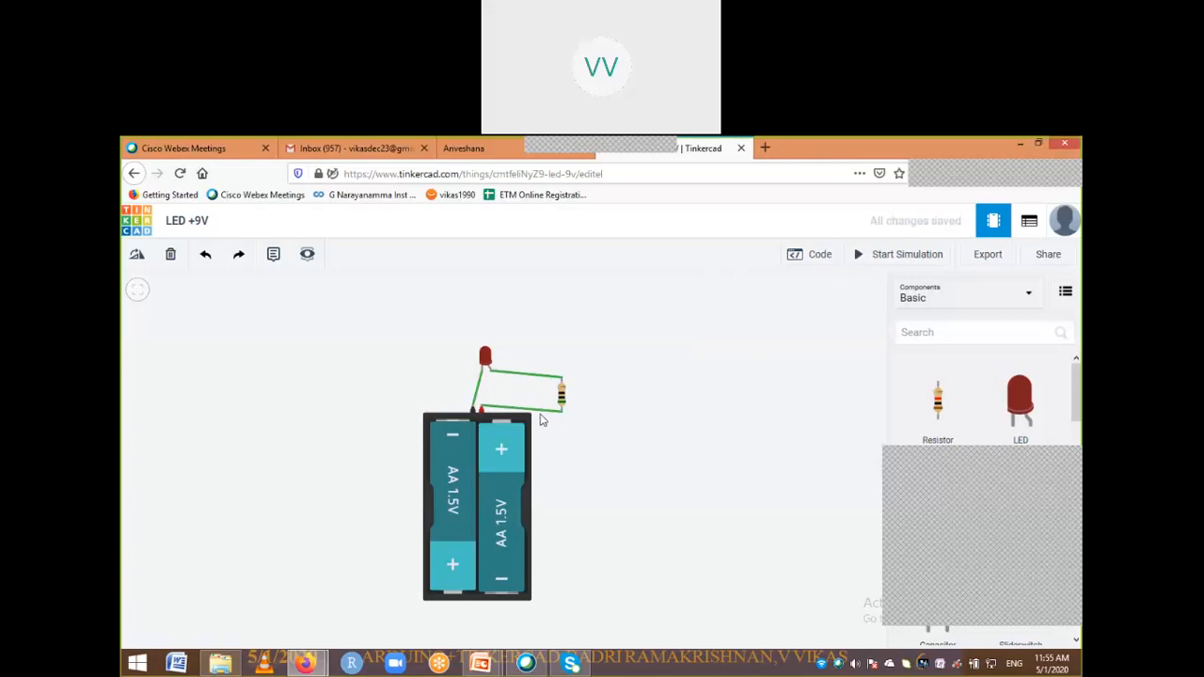
Color both wires attached to the resistor red, the one to the battery's positive terminal and the one to the LED's anode
click(539, 409)
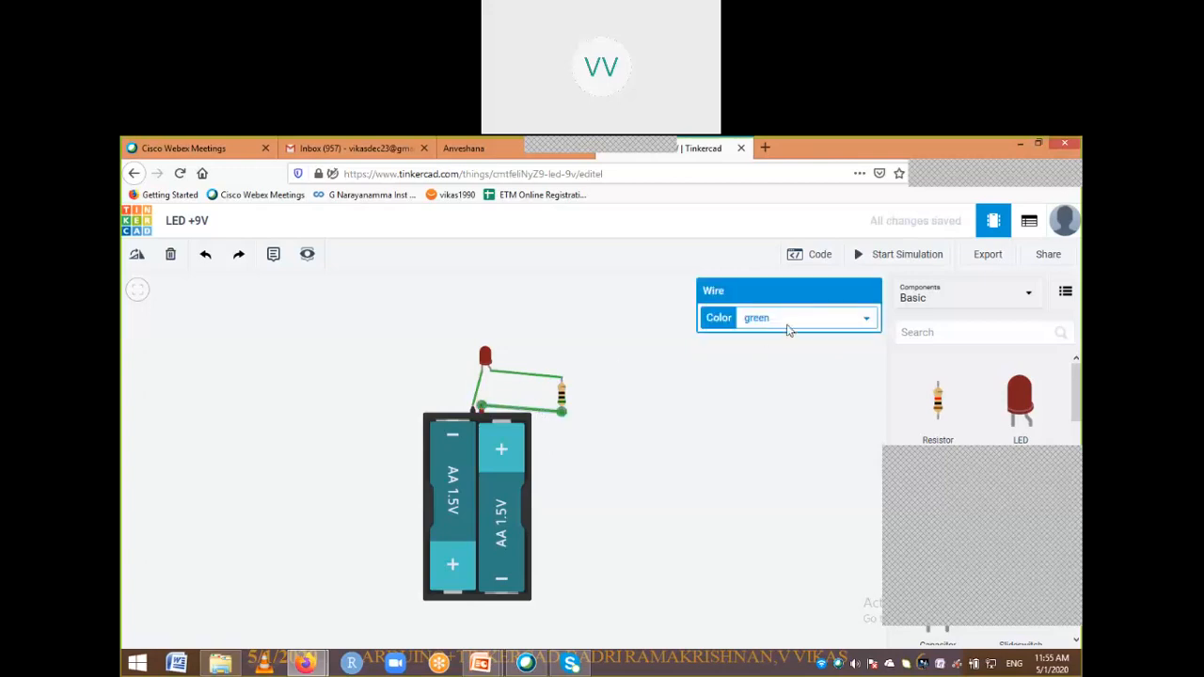
click(788, 319)
click(774, 358)
click(554, 378)
click(801, 320)
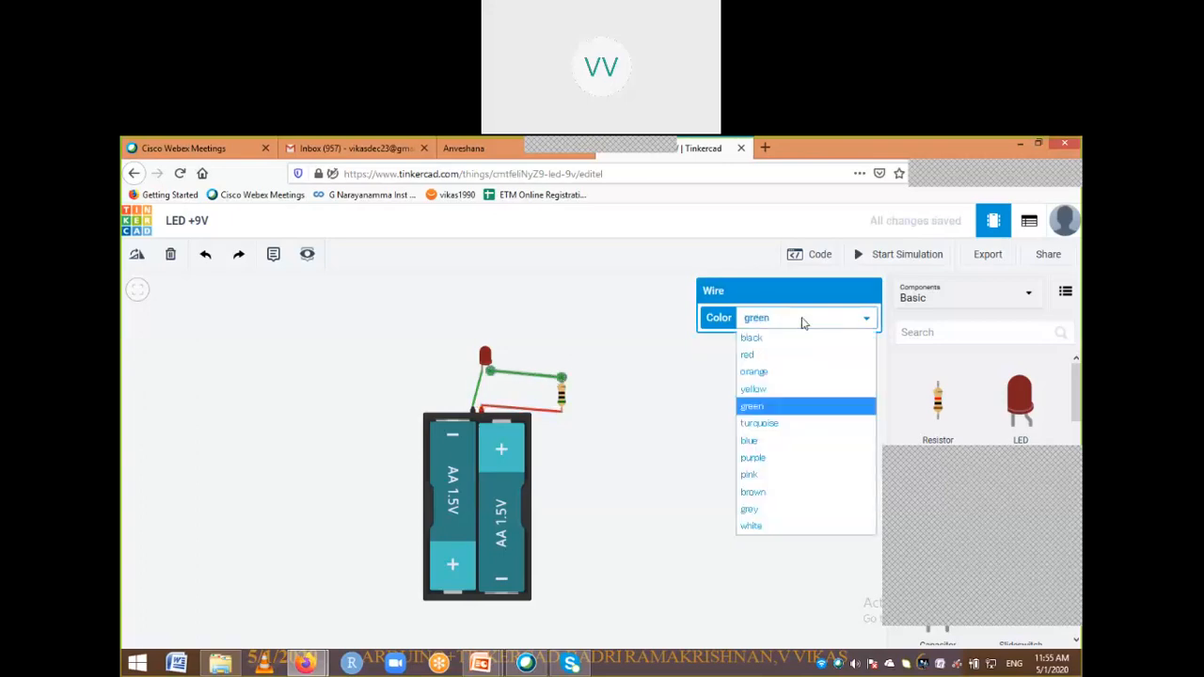
click(776, 358)
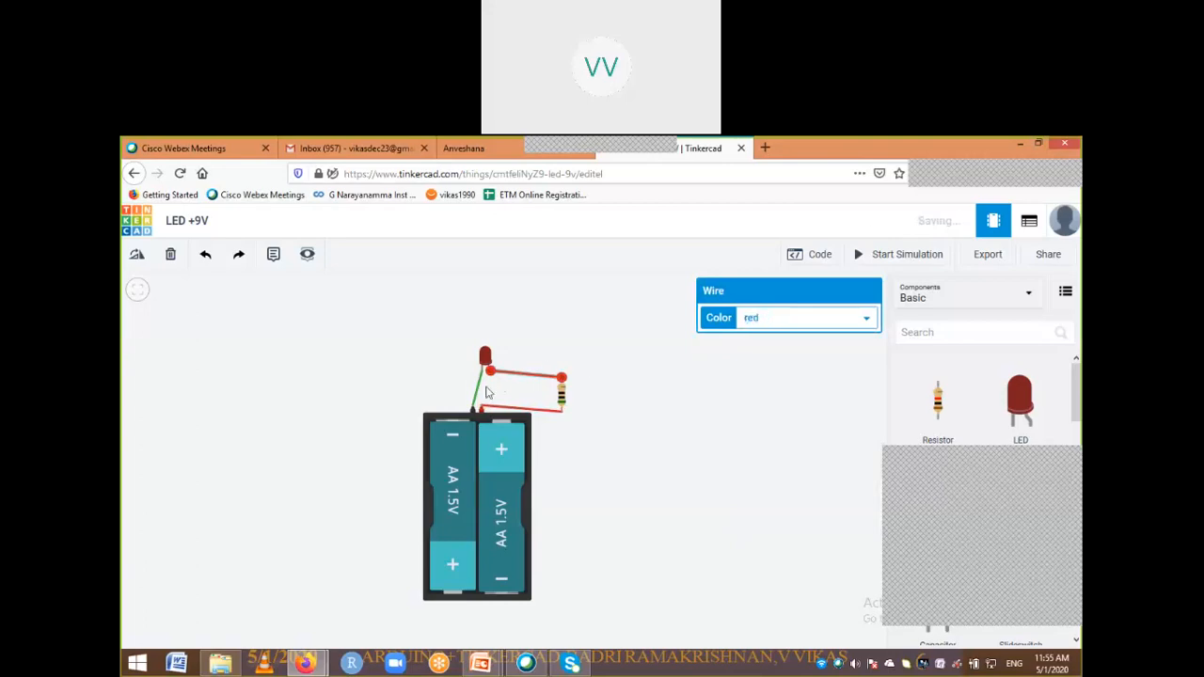
Color the wire between the LED's cathode and the battery's negative terminal black
click(480, 387)
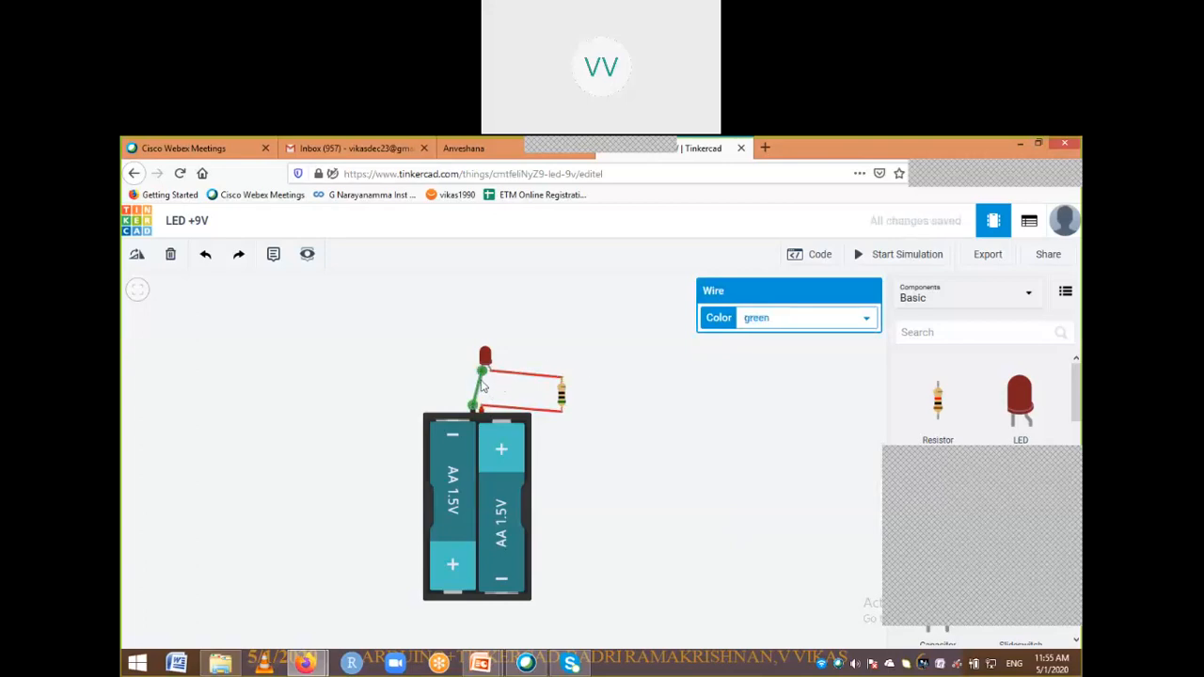
click(776, 320)
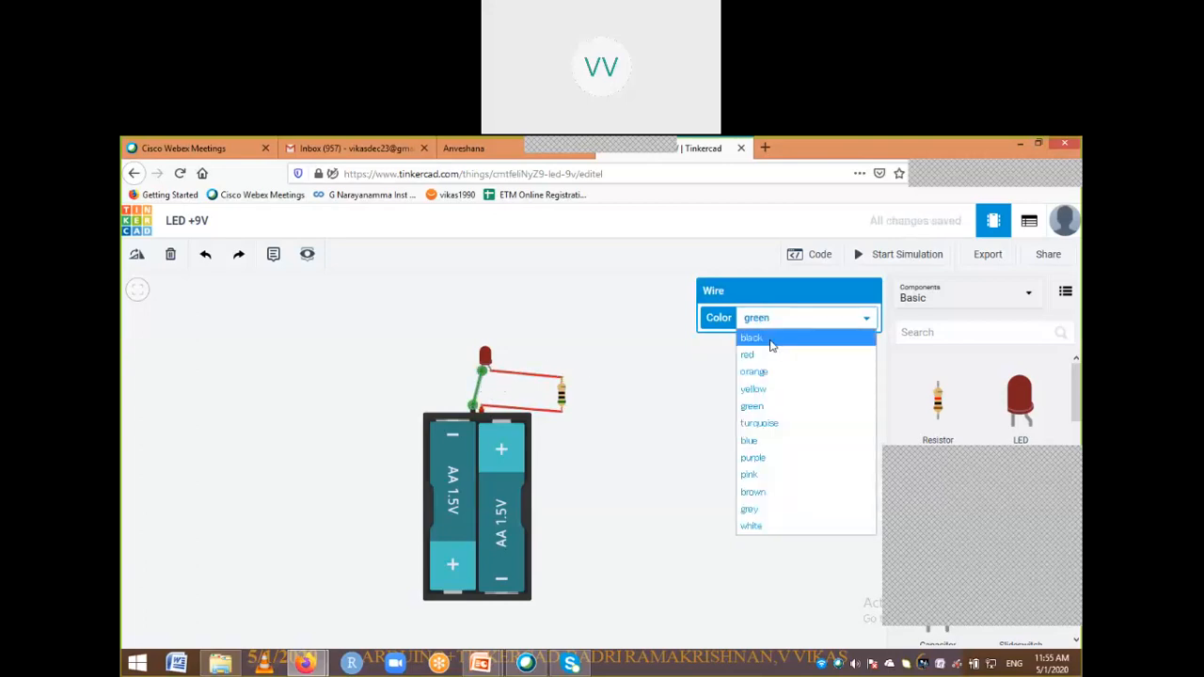
click(771, 342)
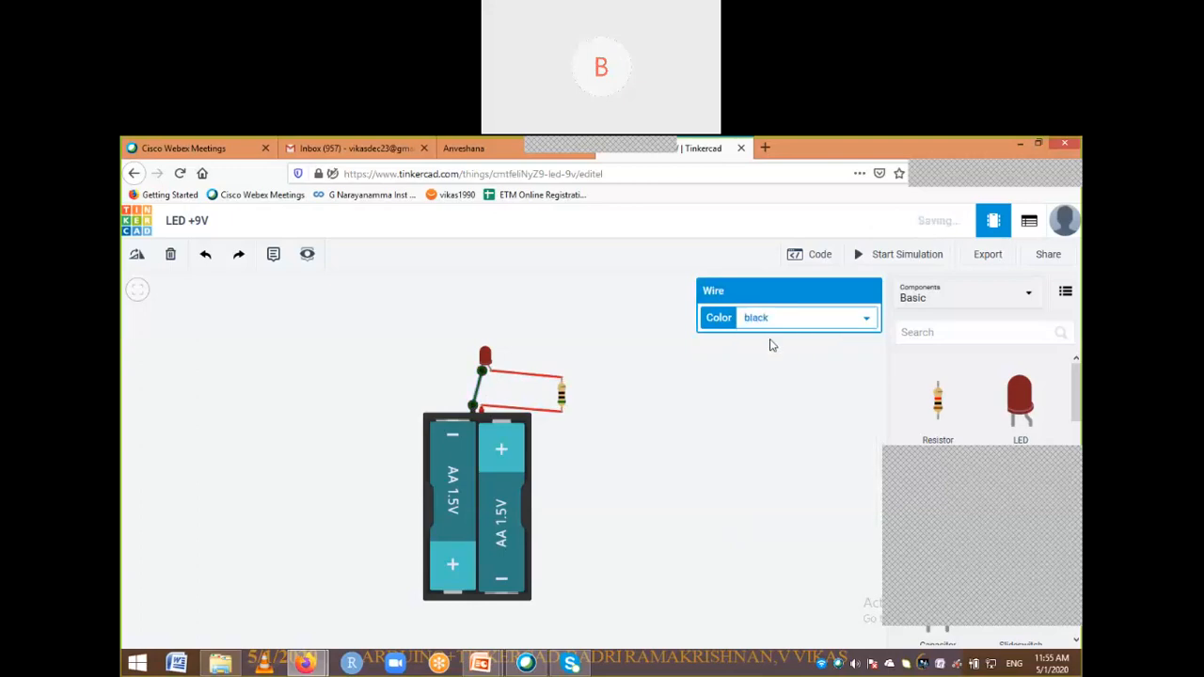
click(699, 443)
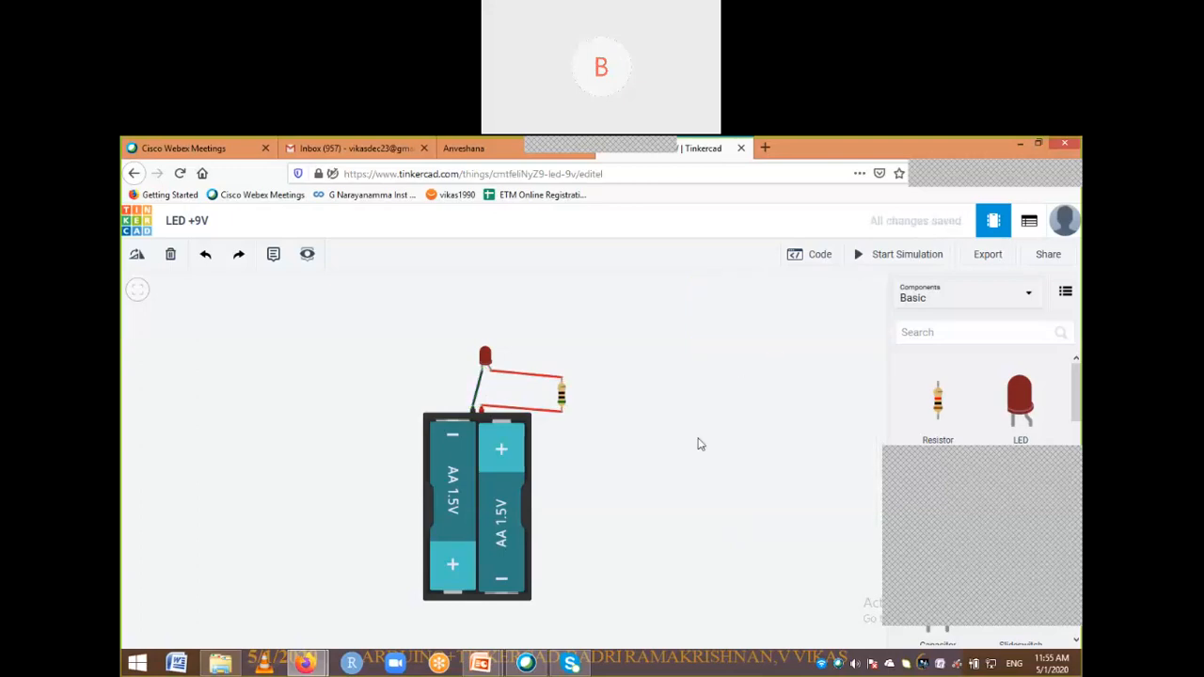
Start the simulation and try the resistor at 40 Ω and 45 Ω, ending with it back at 50 Ω
click(916, 261)
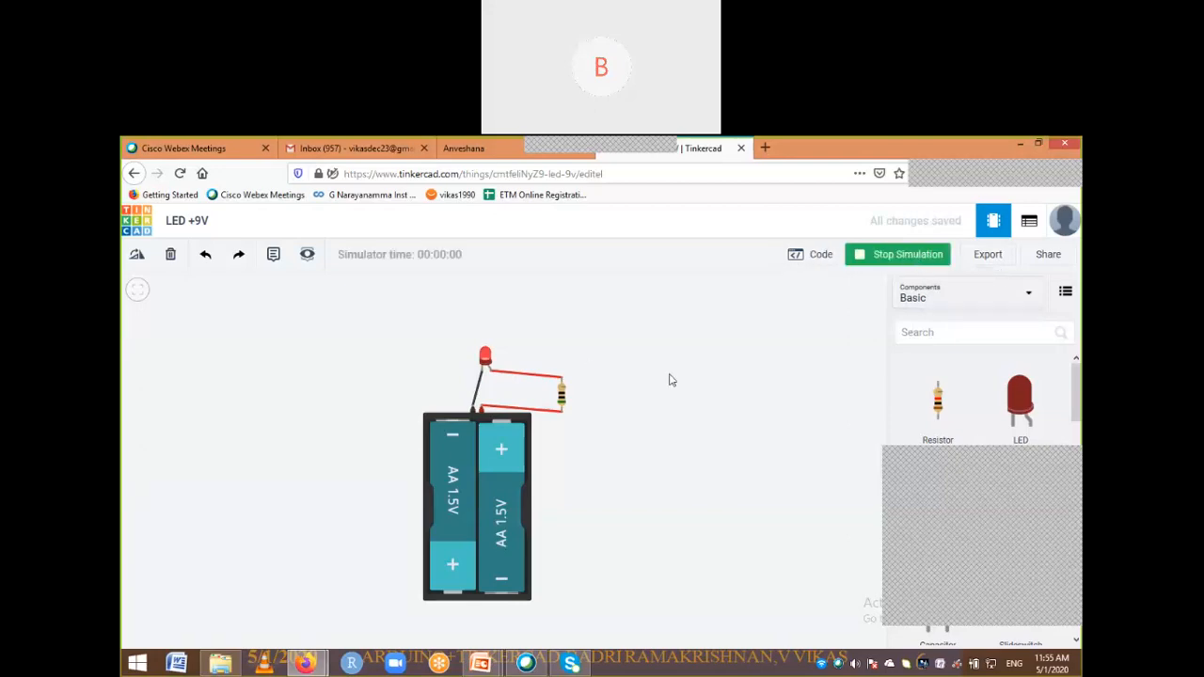
click(561, 399)
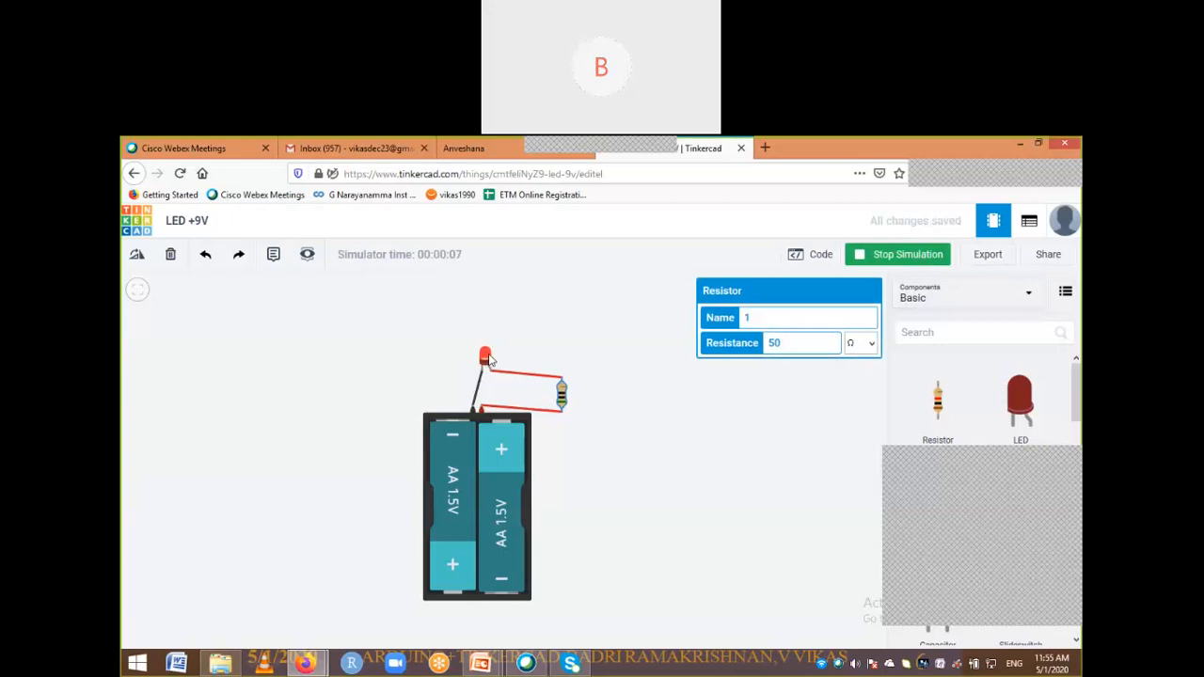
click(801, 344)
key(BackSpace)
mouse_move(495, 348)
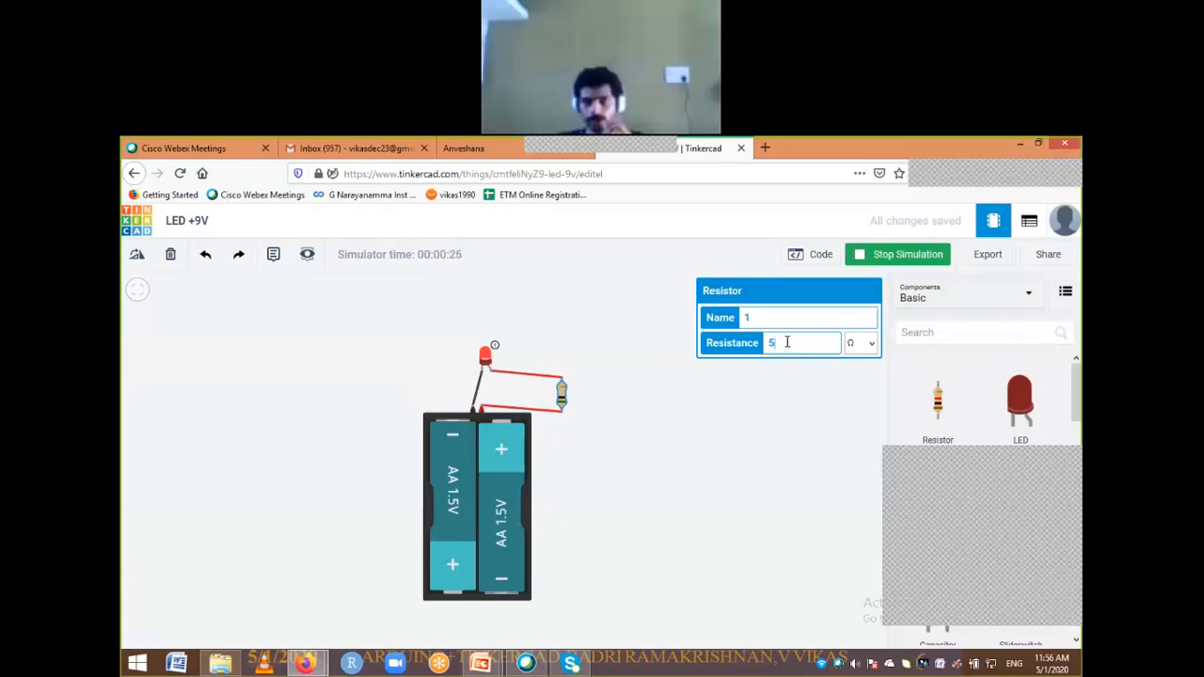
key(BackSpace)
text(40)
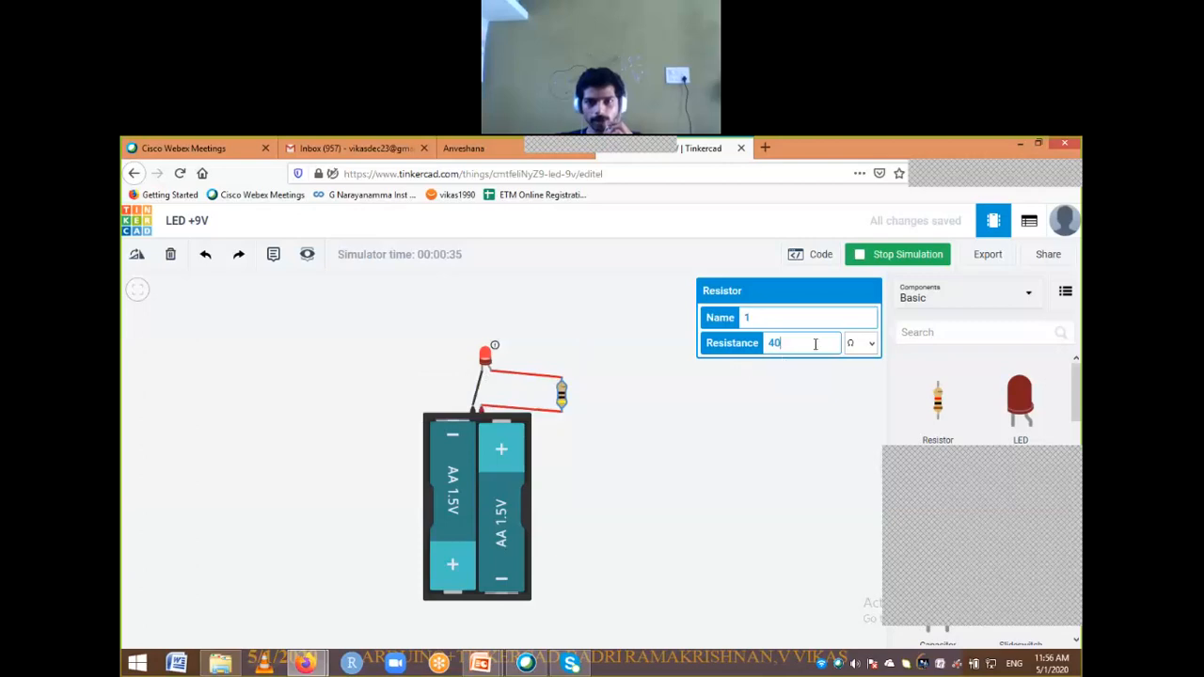
key(BackSpace)
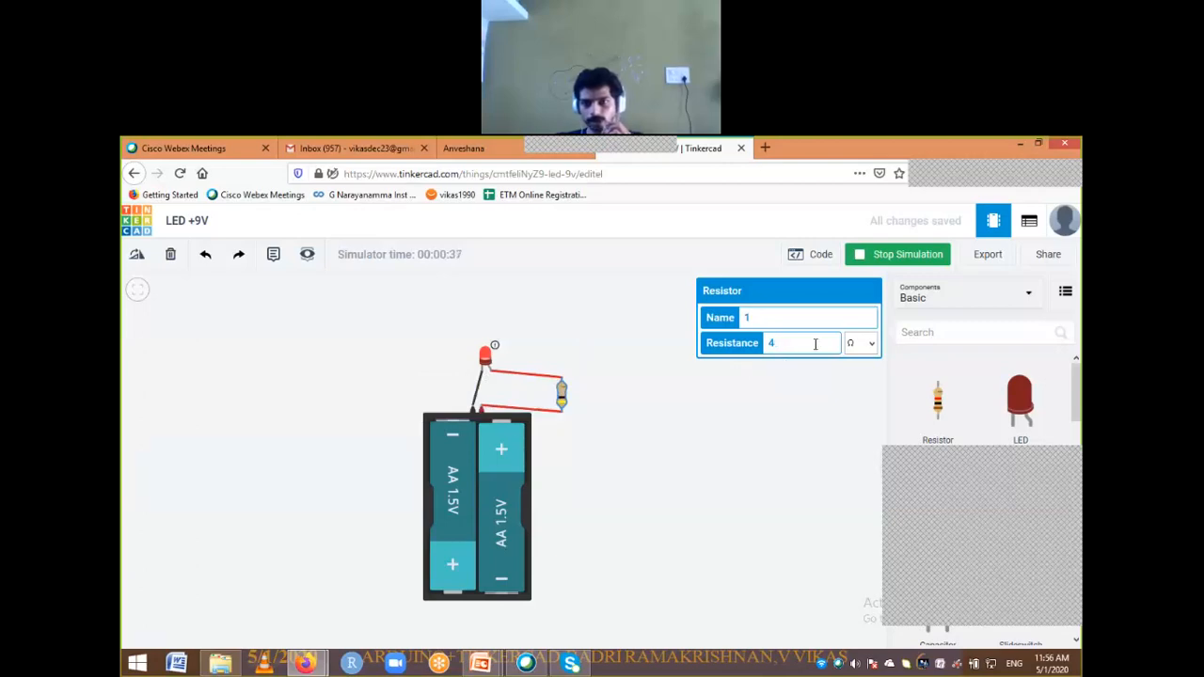
text(0)
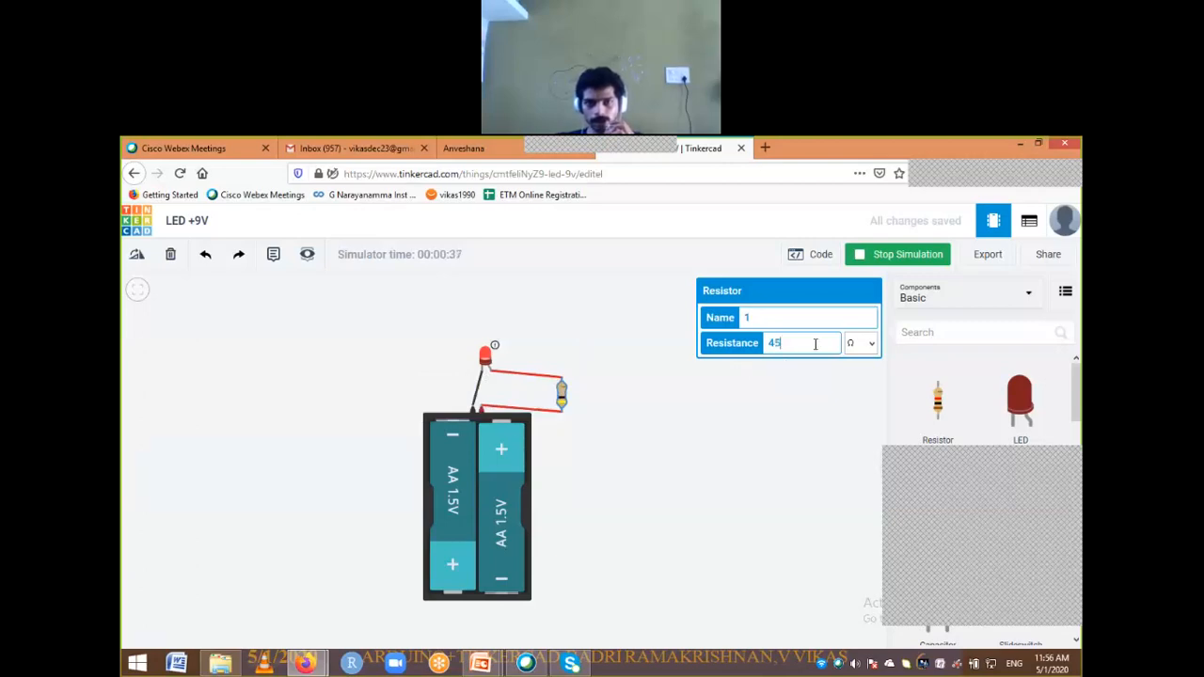
key(BackSpace)
key(BackSpace)
text(50)
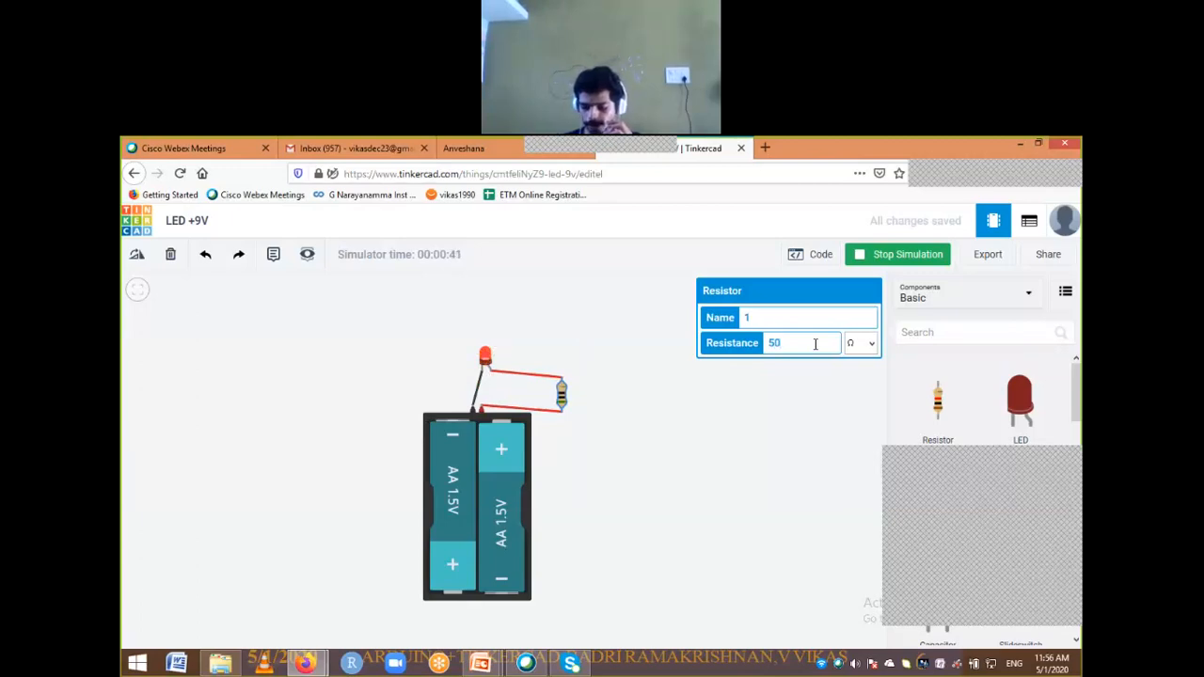
key(Return)
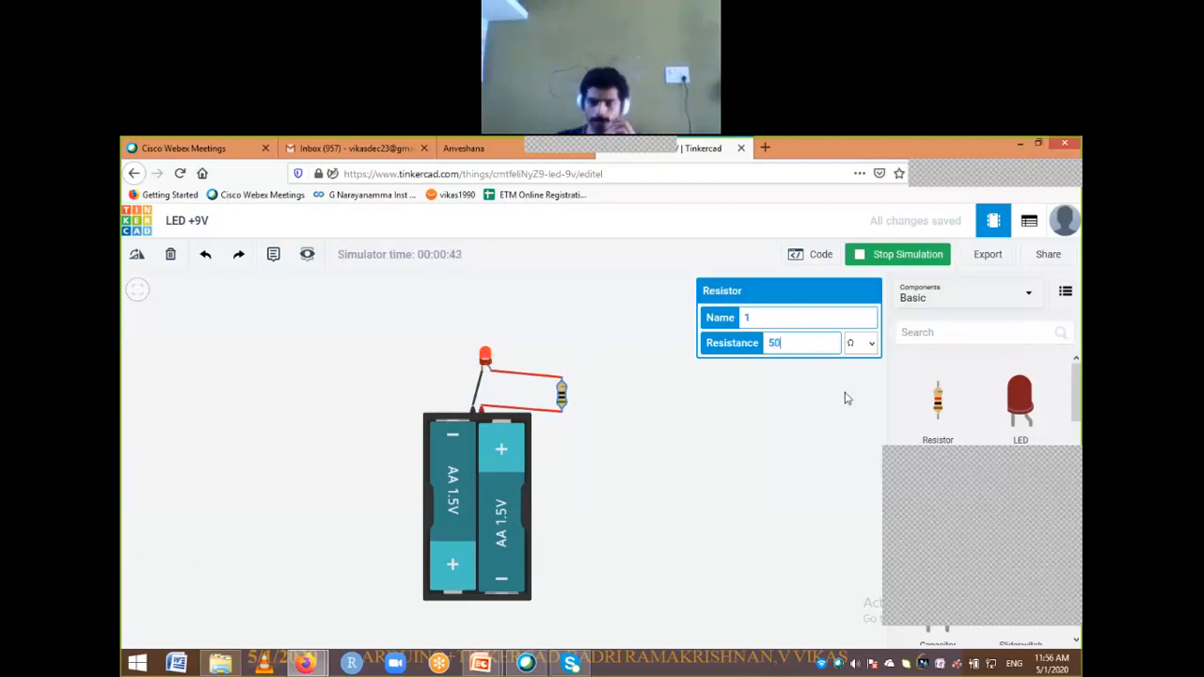
Try the resistor at 100 Ω in the running simulation, restore it to 50 Ω, and stop the simulation
key(BackSpace)
key(BackSpace)
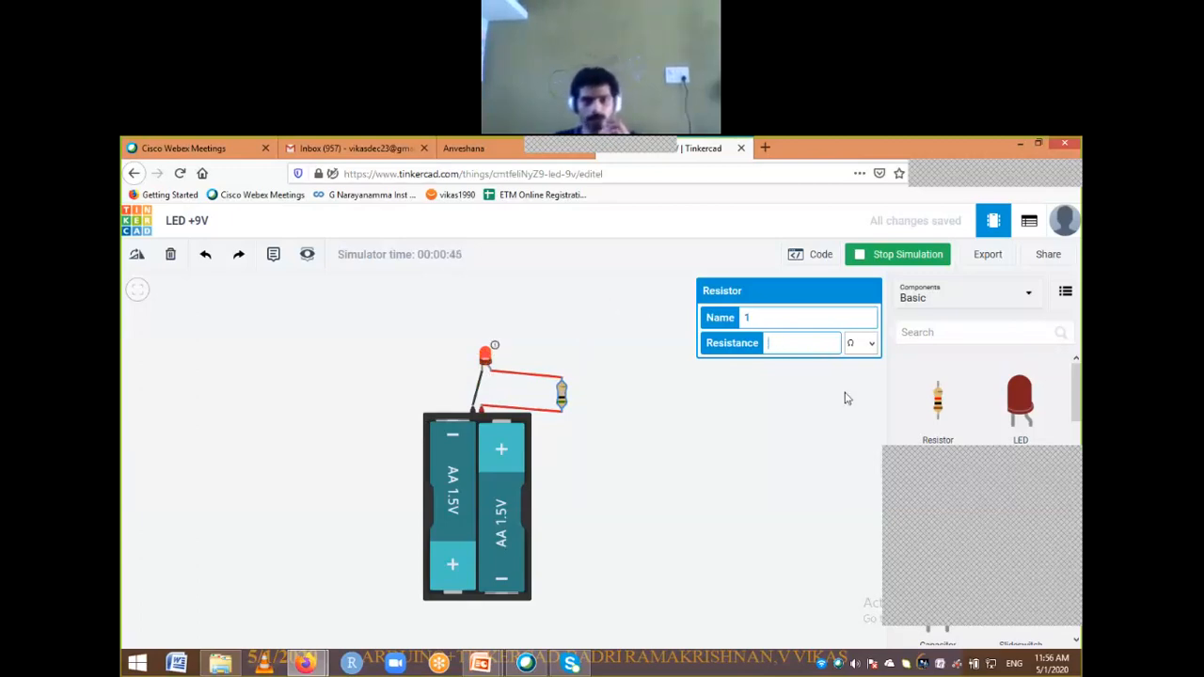
text(1)
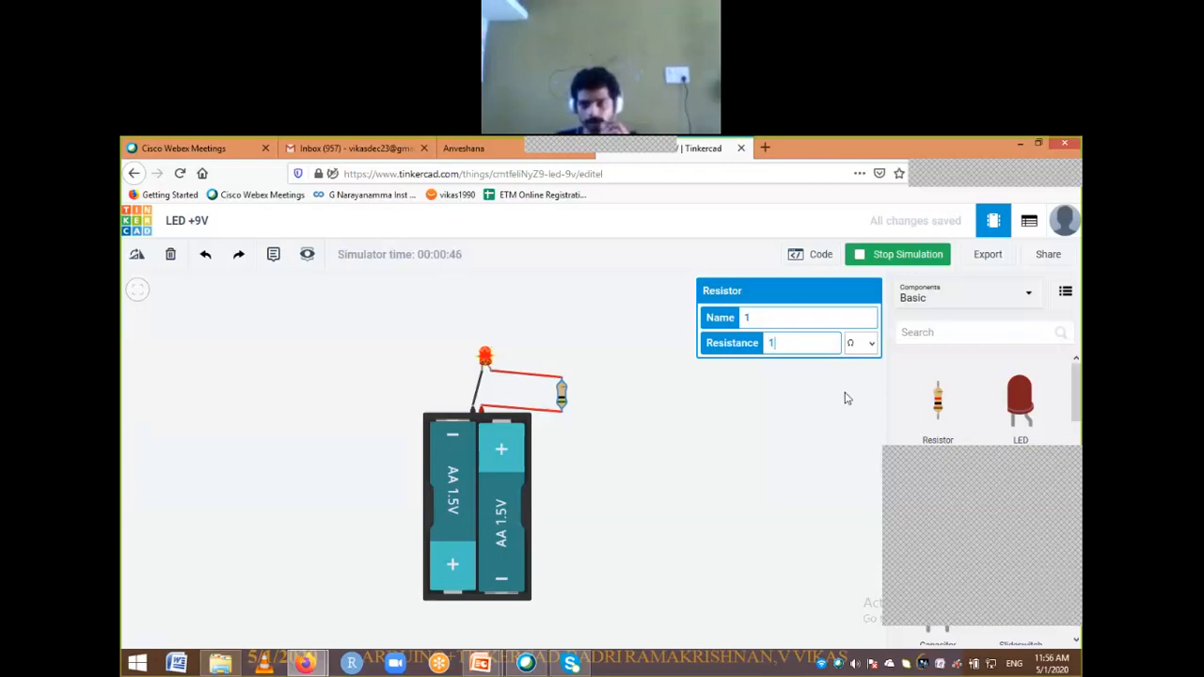
text(00)
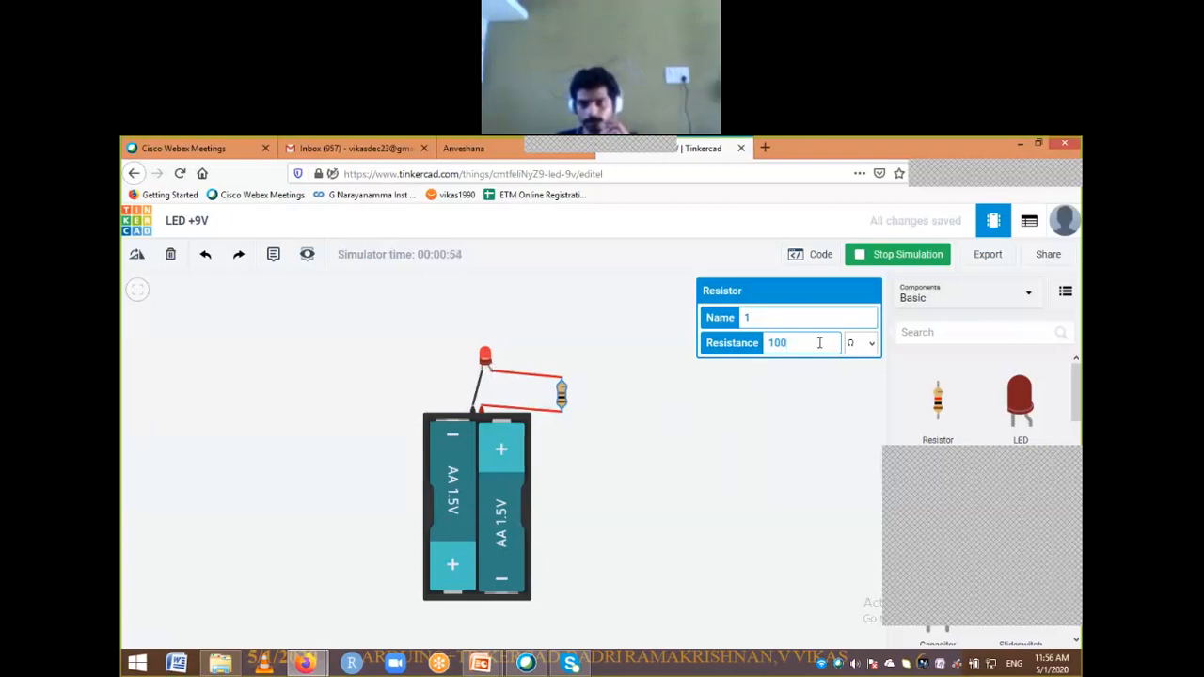
key(BackSpace)
key(BackSpace)
key(BackSpace)
text(50)
click(779, 405)
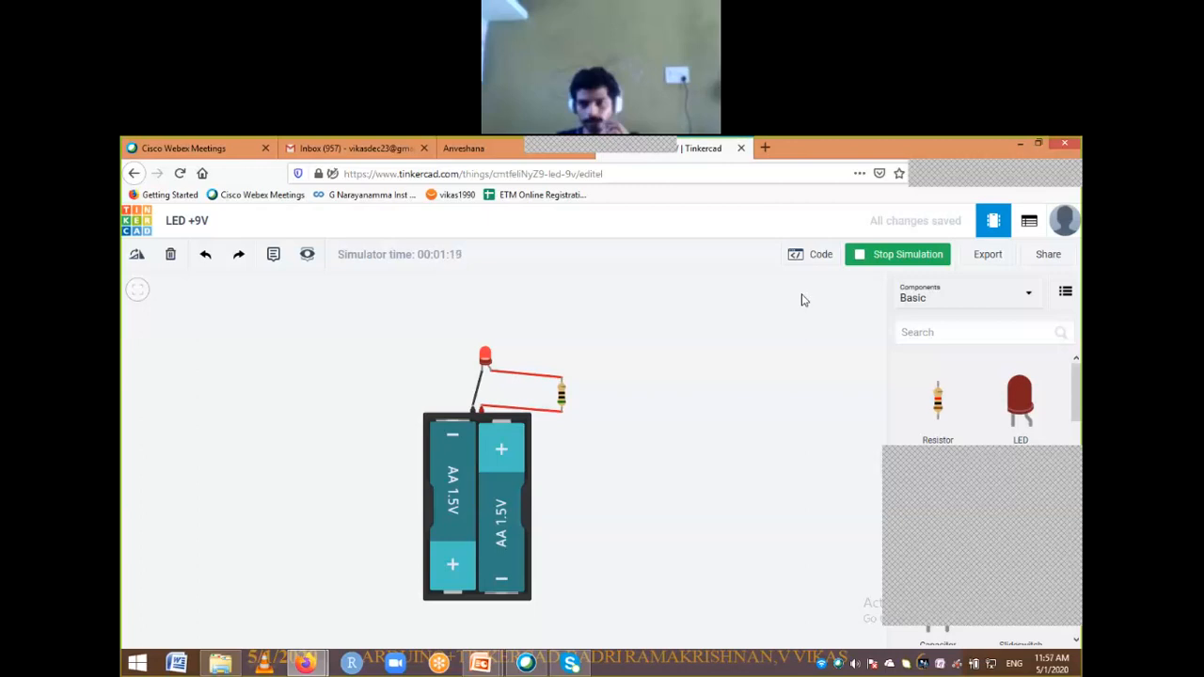
click(902, 265)
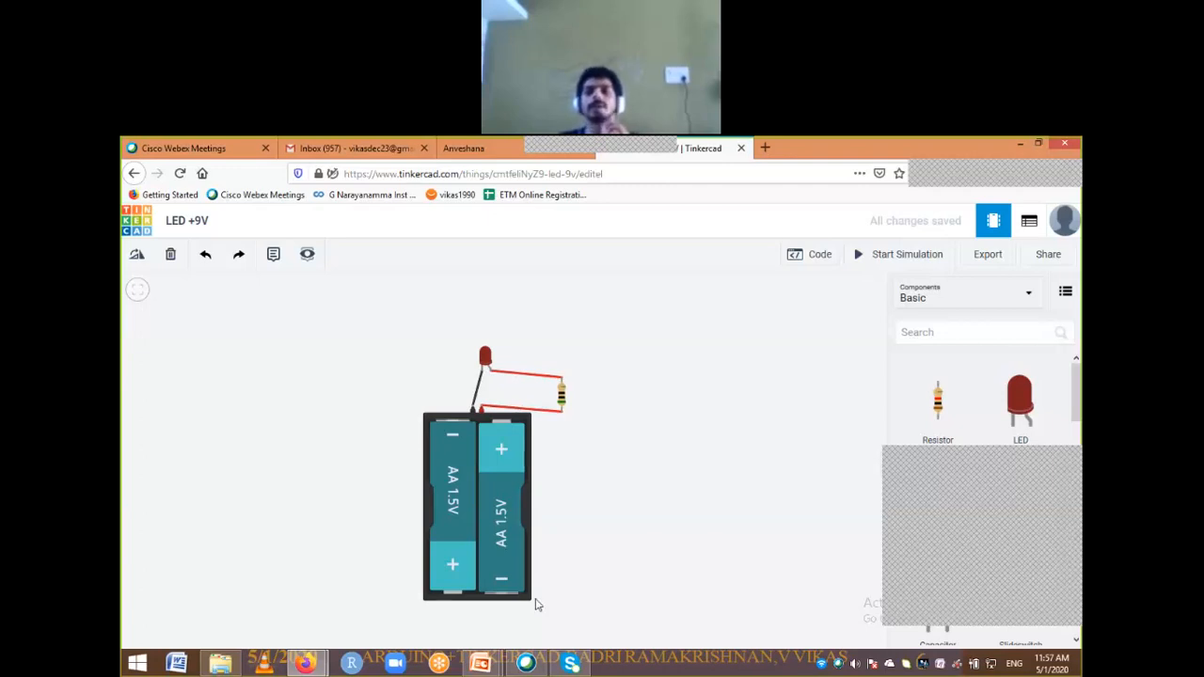
Switch to the Introduction presentation in PowerPoint to check its slides and return to Tinkercad
click(479, 663)
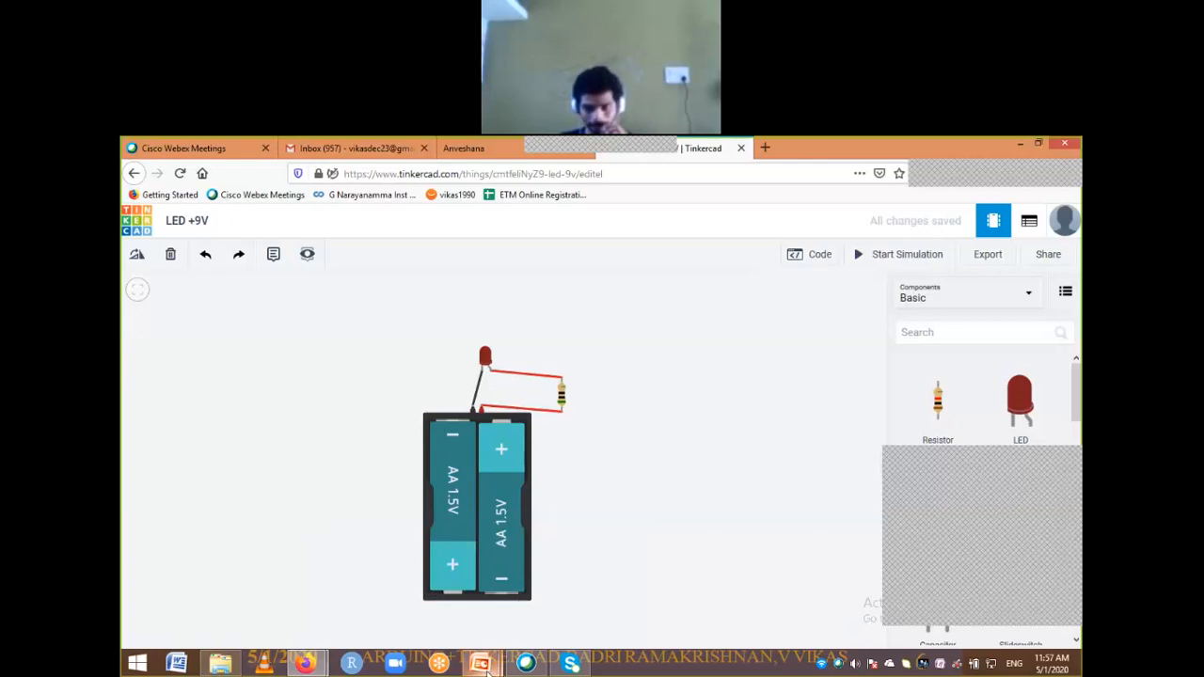
mouse_move(487, 664)
click(443, 603)
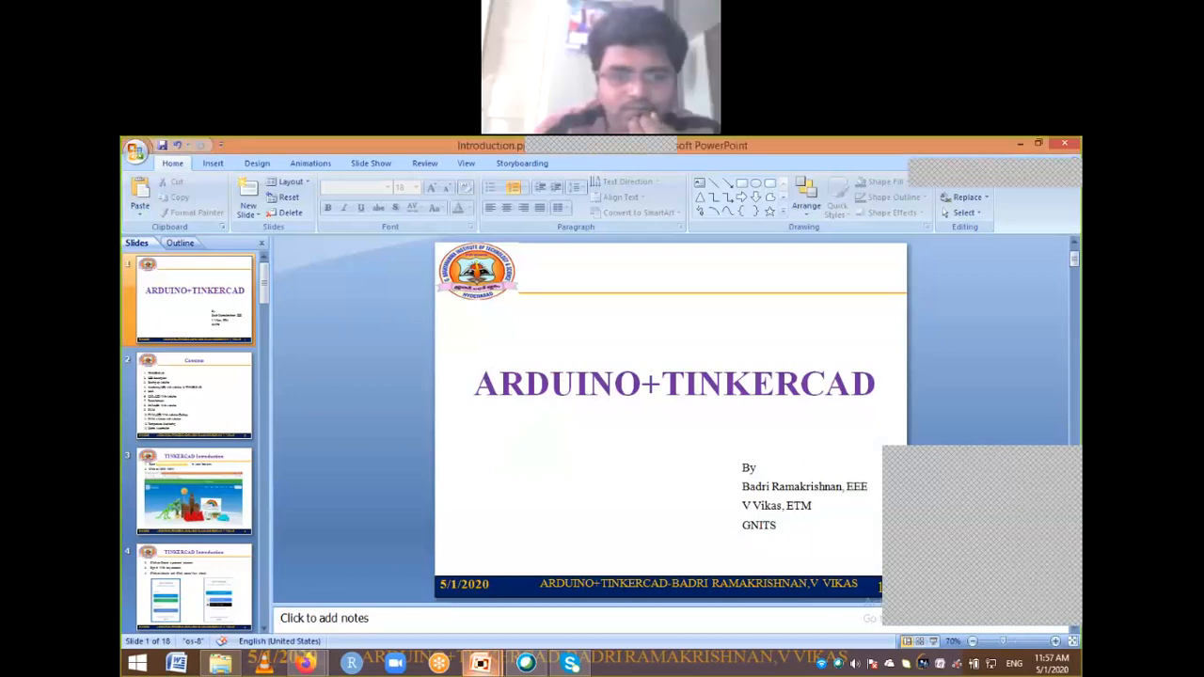
click(480, 663)
click(480, 663)
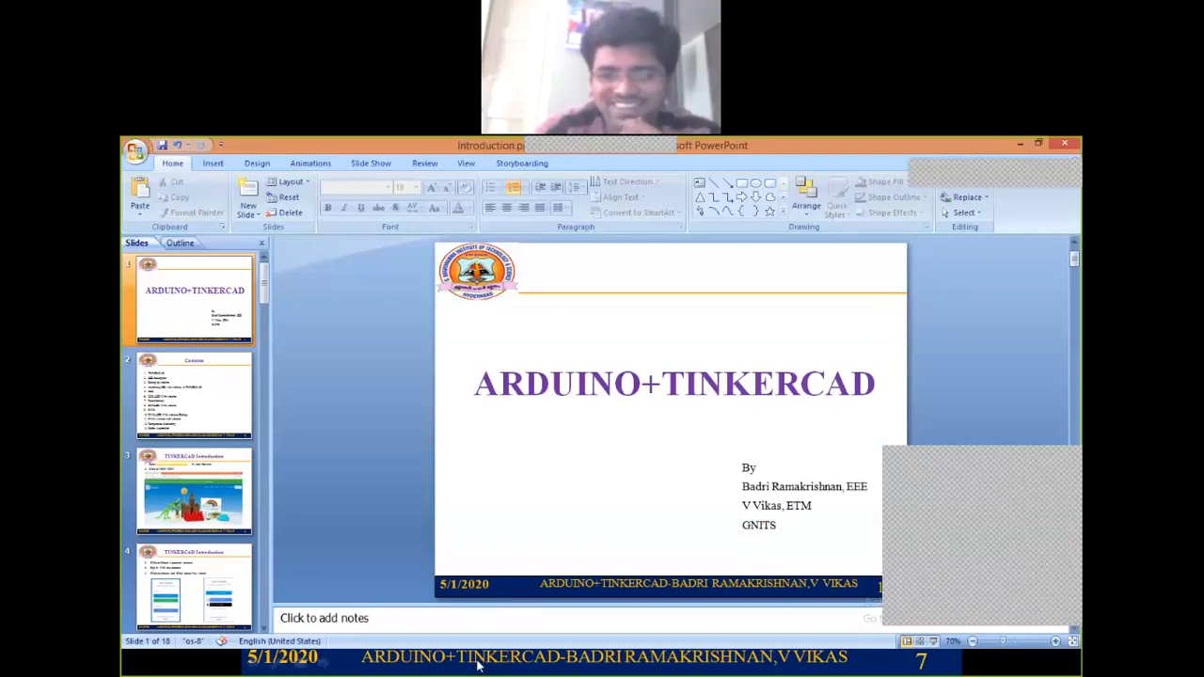
click(478, 664)
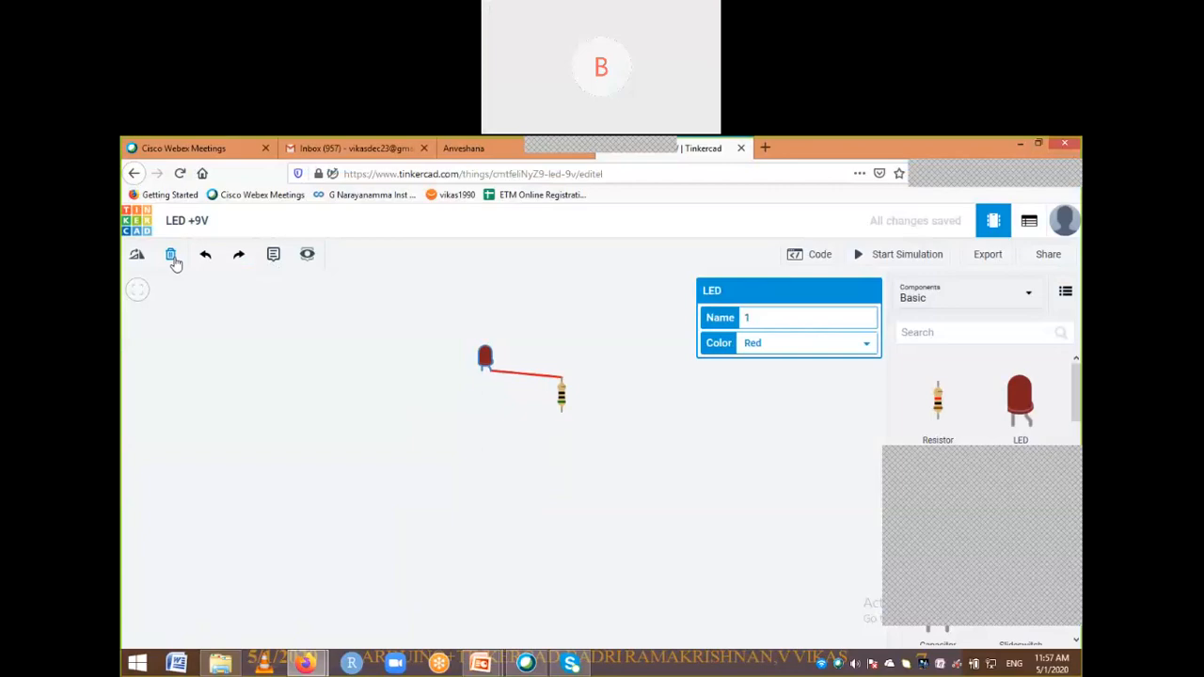
Delete the LED and the resistor to clear the workplane
click(171, 260)
click(562, 396)
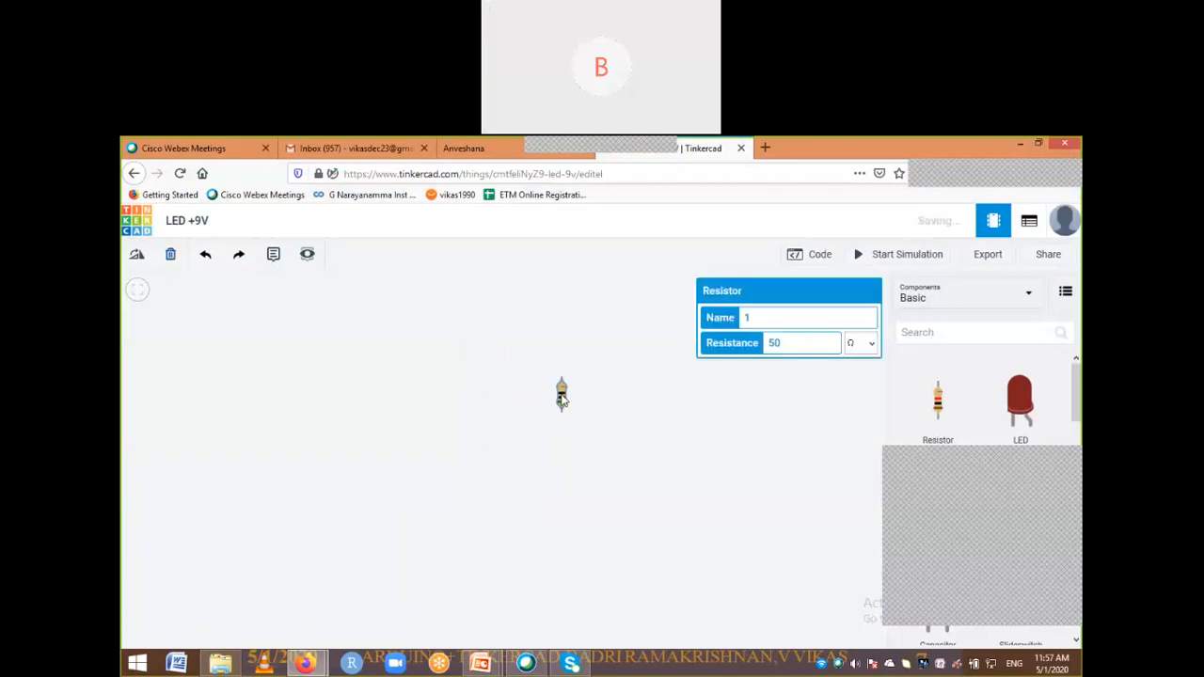
click(172, 255)
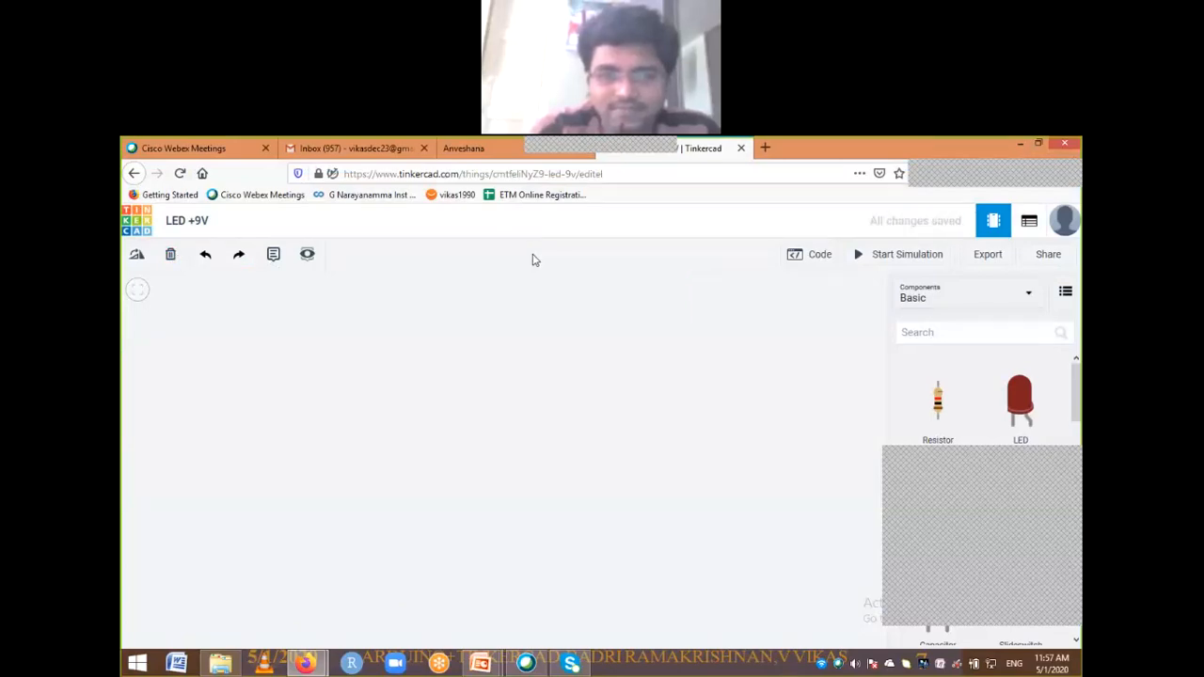
List all components and look through the library from the general parts to the breadboards and microcontrollers
click(980, 307)
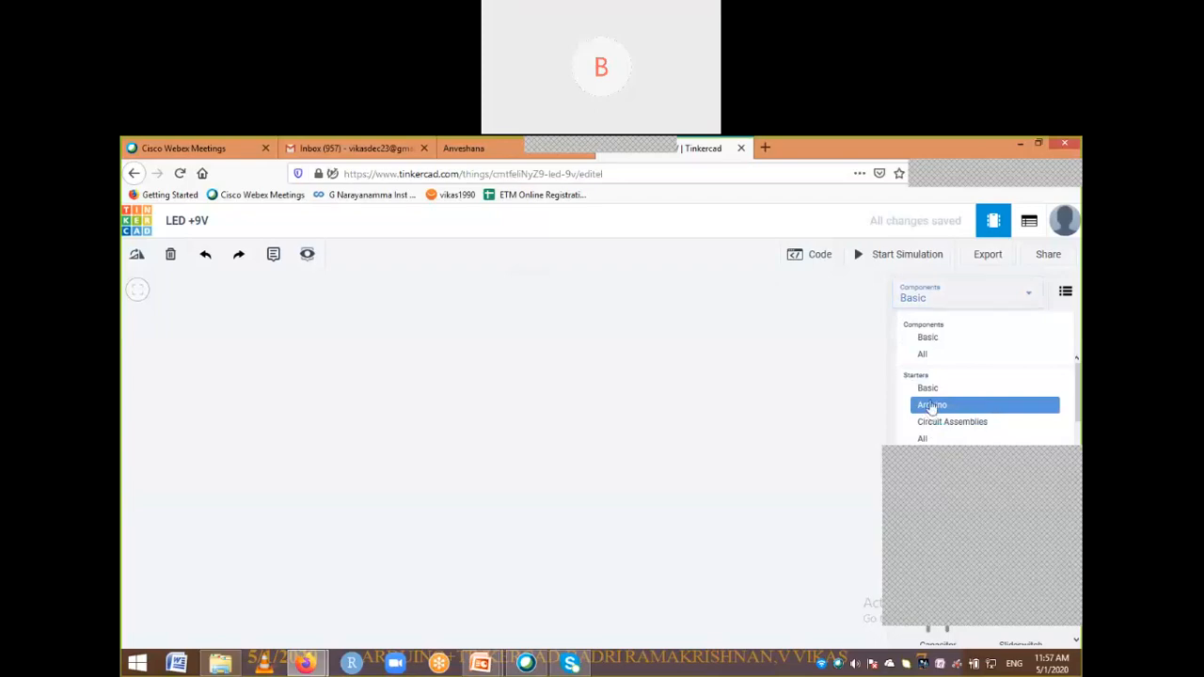
click(934, 355)
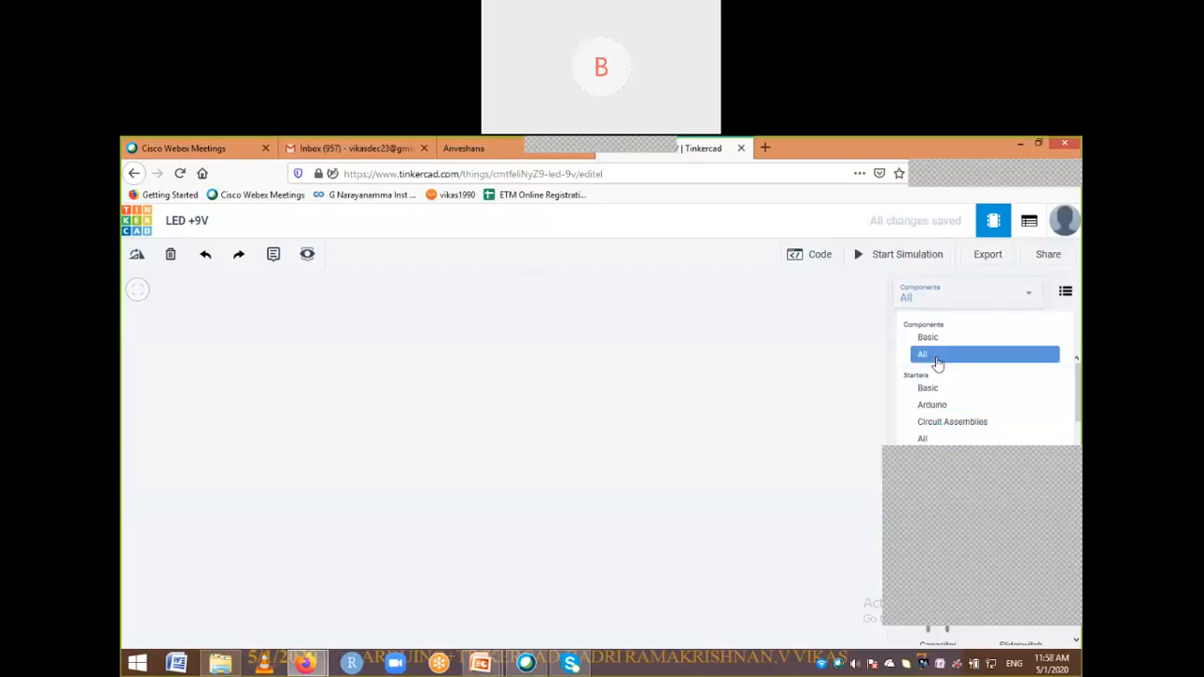
drag(958, 467, 662, 311)
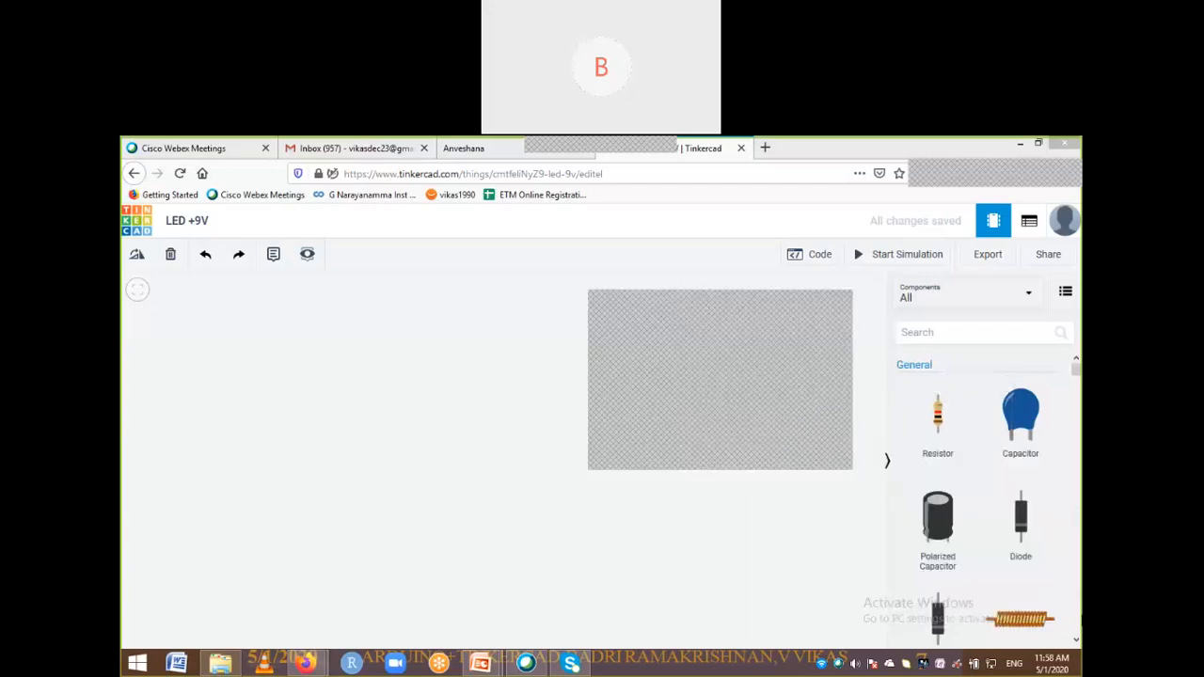
click(1075, 639)
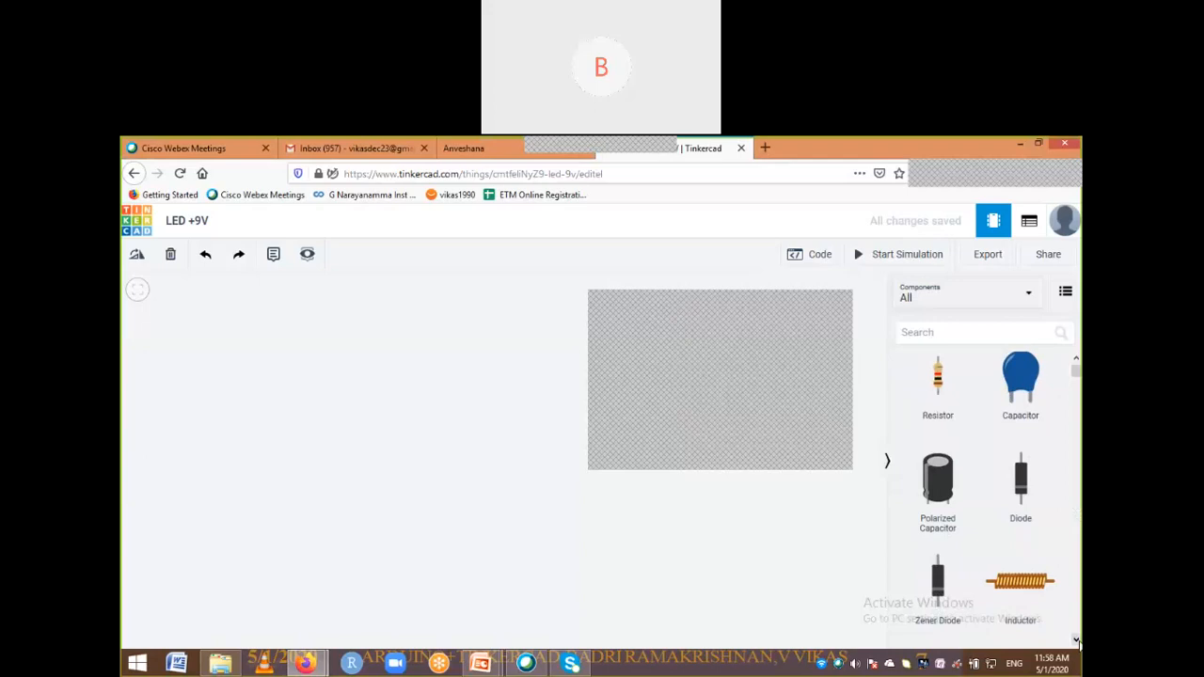
drag(1076, 640, 1076, 640)
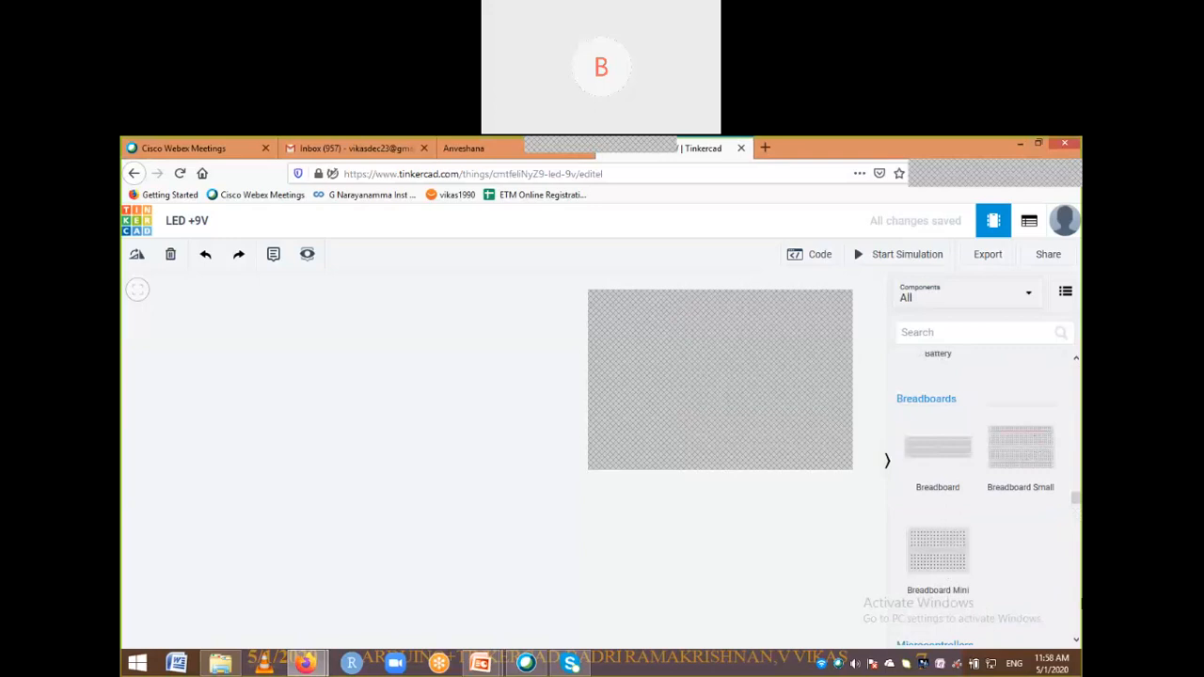
drag(1075, 641, 1076, 640)
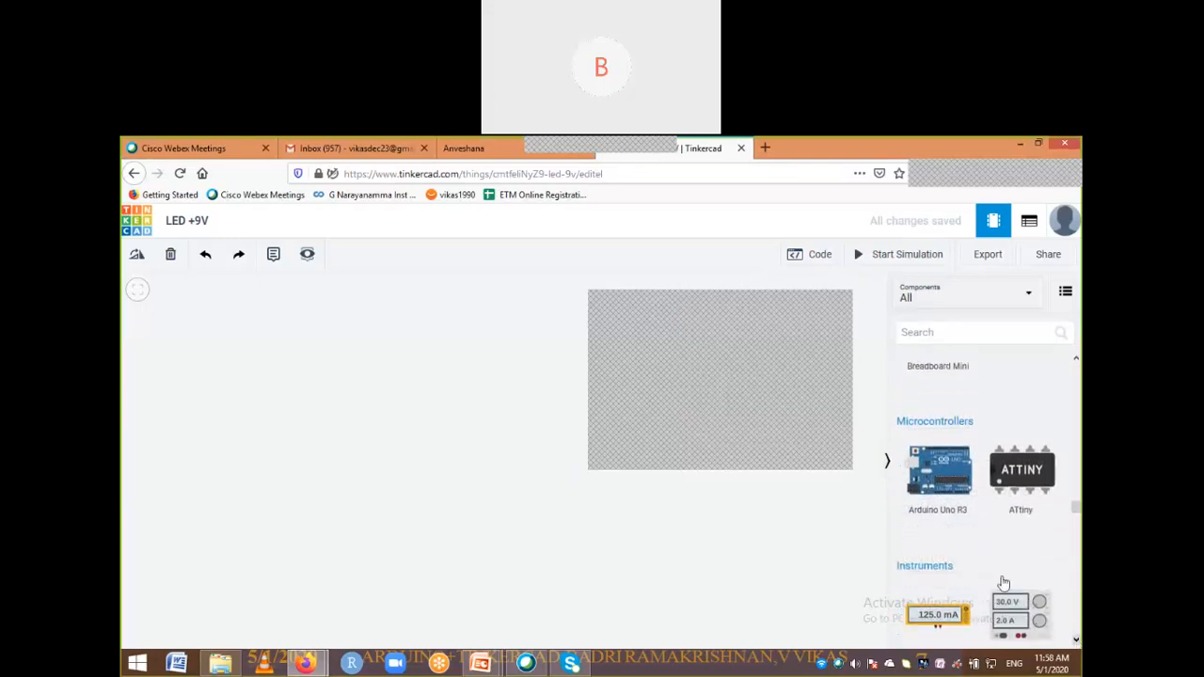
Place the Breadboard starter from the Arduino starters on the workplane and fit it in view
click(1014, 302)
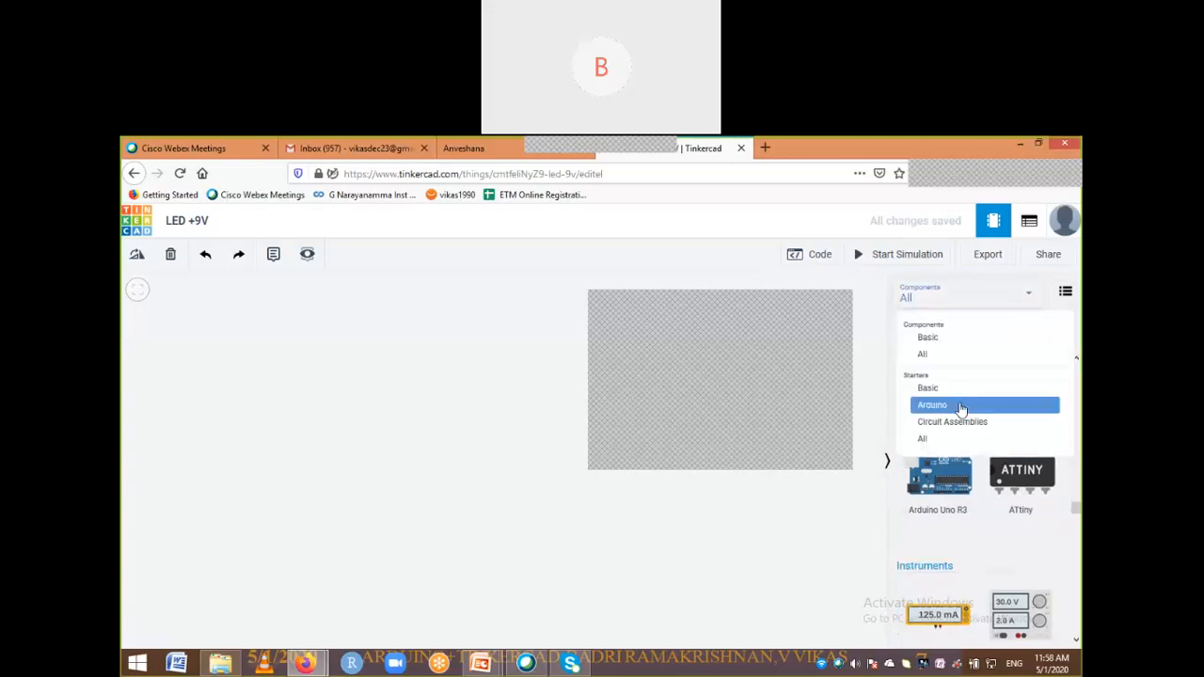
click(960, 406)
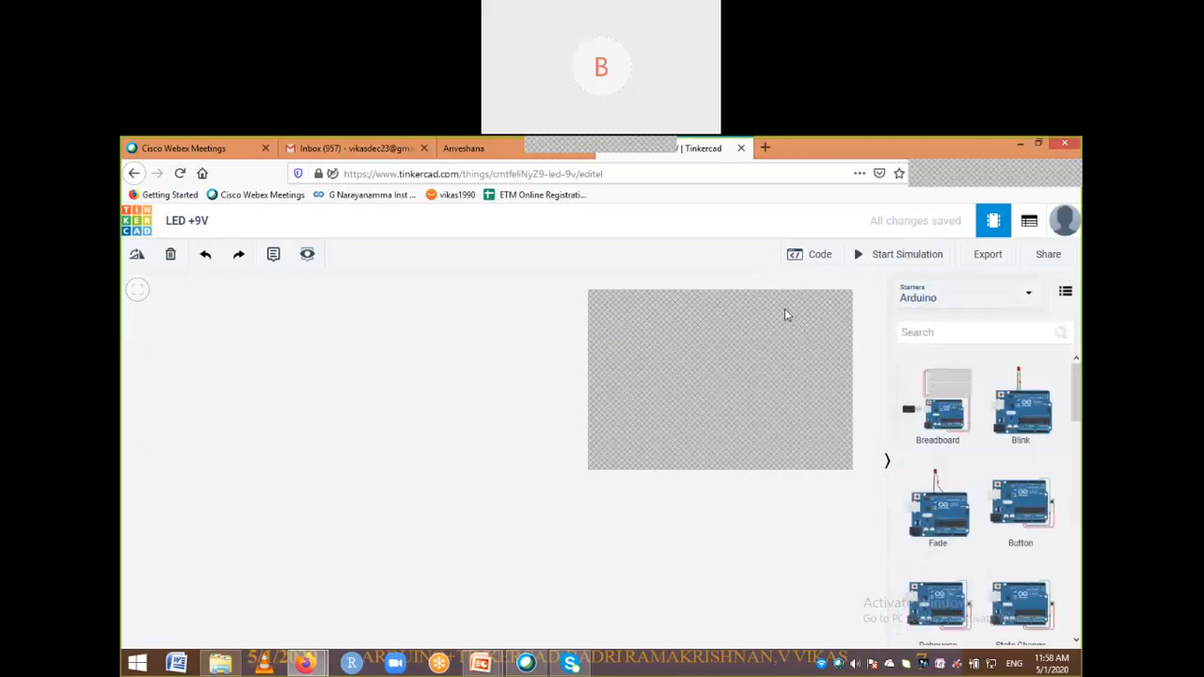
mouse_move(941, 405)
mouse_down()
mouse_move(972, 421)
mouse_move(981, 489)
mouse_move(993, 486)
mouse_move(956, 395)
mouse_up()
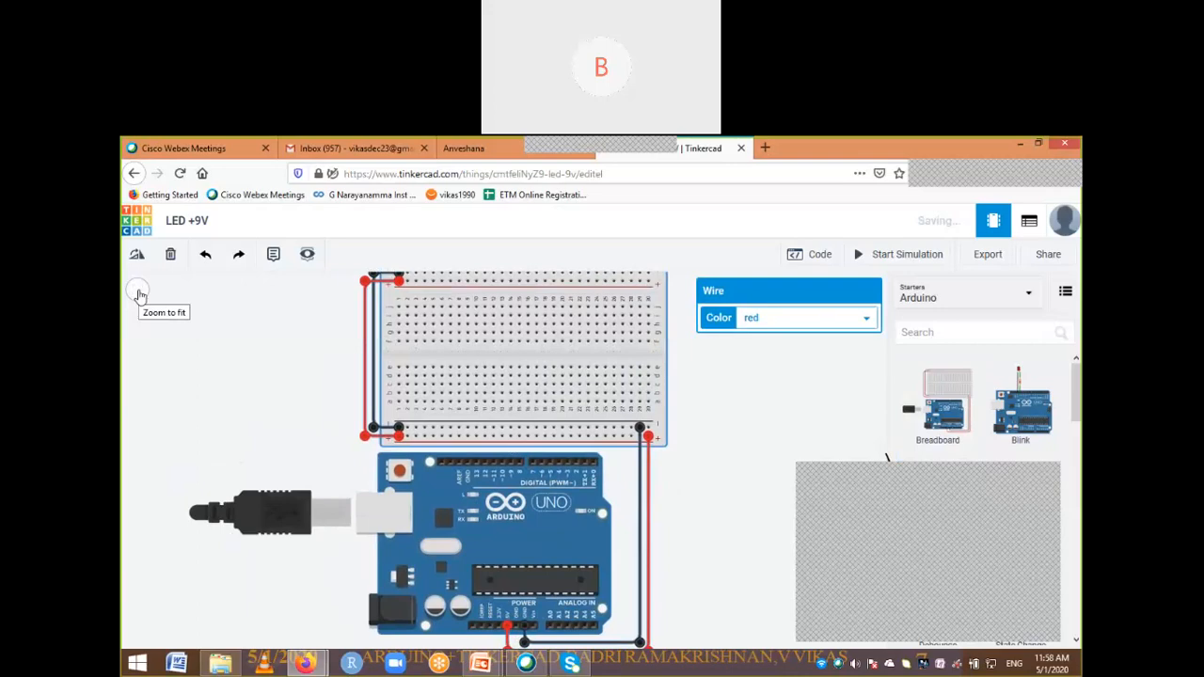
click(137, 292)
click(175, 259)
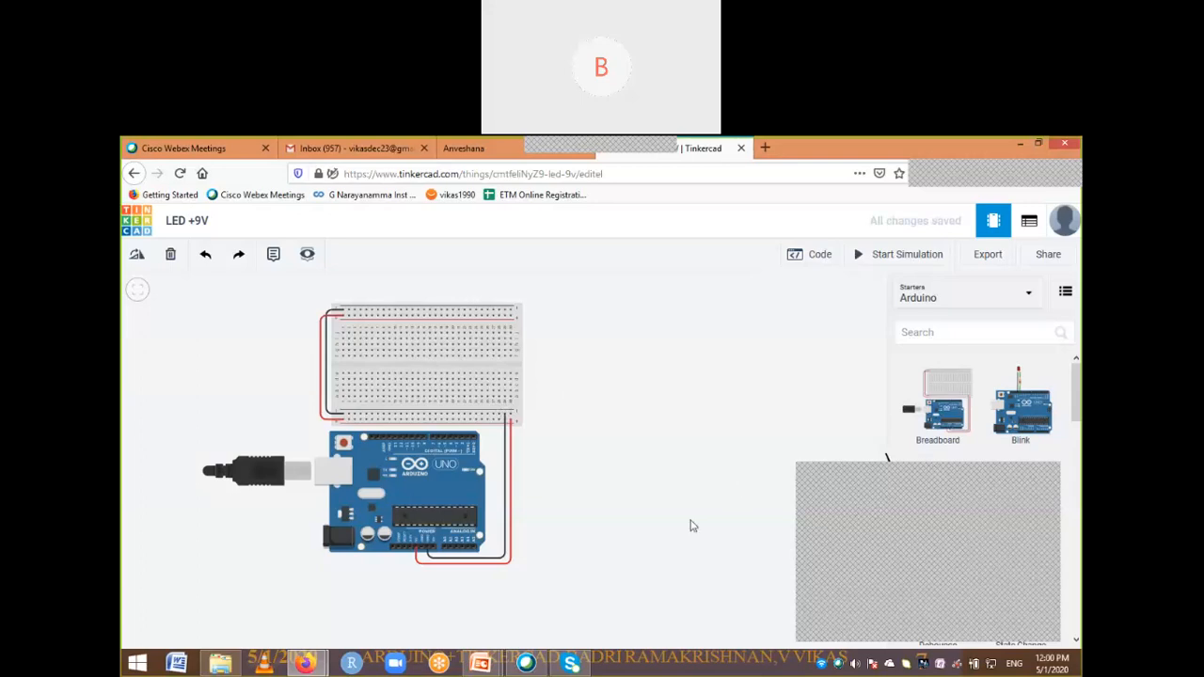
Browse the Arduino starters, return to the Basic components, and place a resistor and a red LED on the breadboard
scroll(978, 413, down, 2)
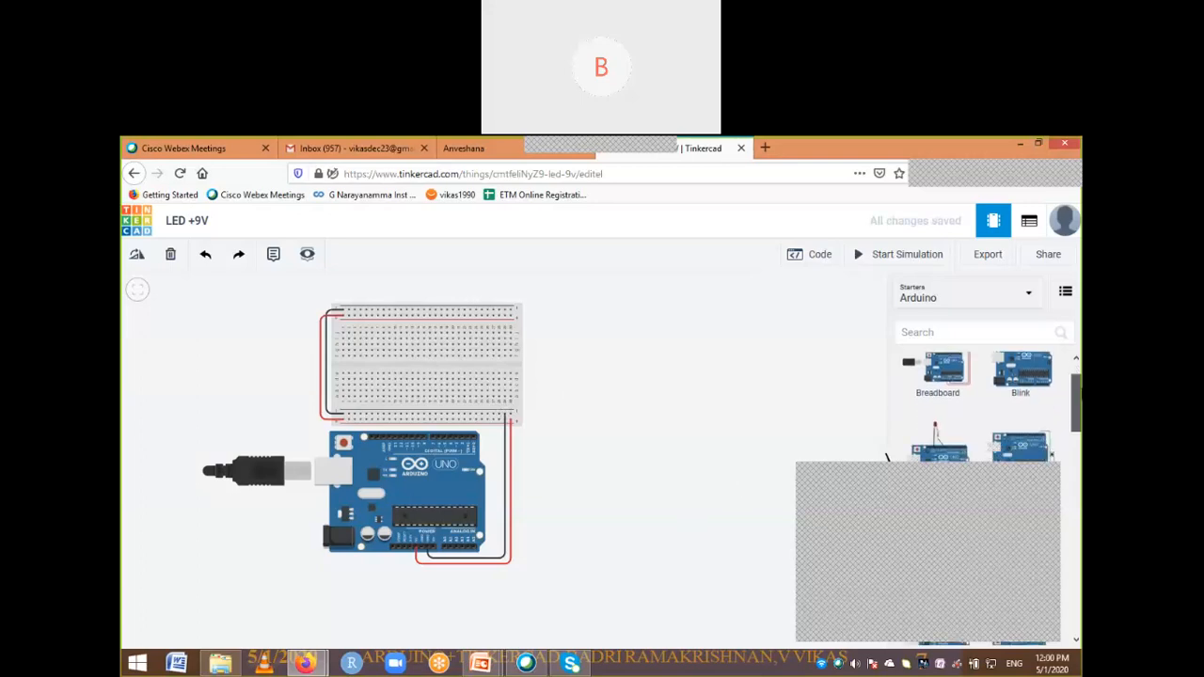
scroll(978, 414, down, 5)
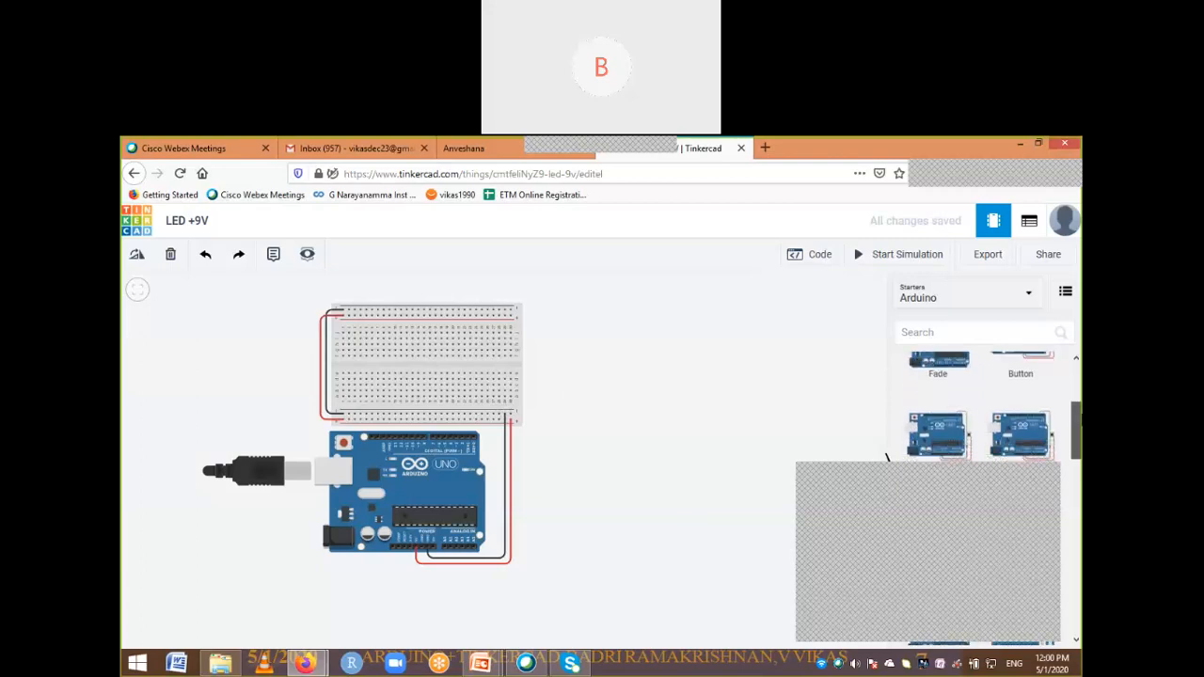
scroll(978, 414, down, 6)
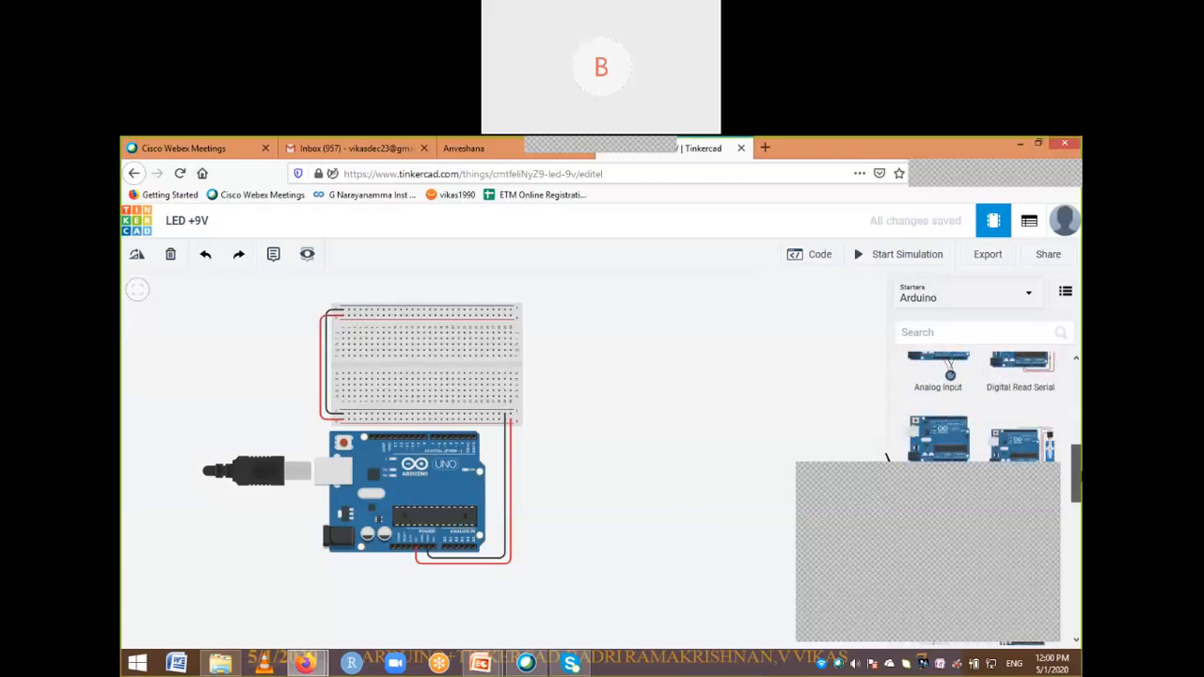
scroll(978, 414, up, 3)
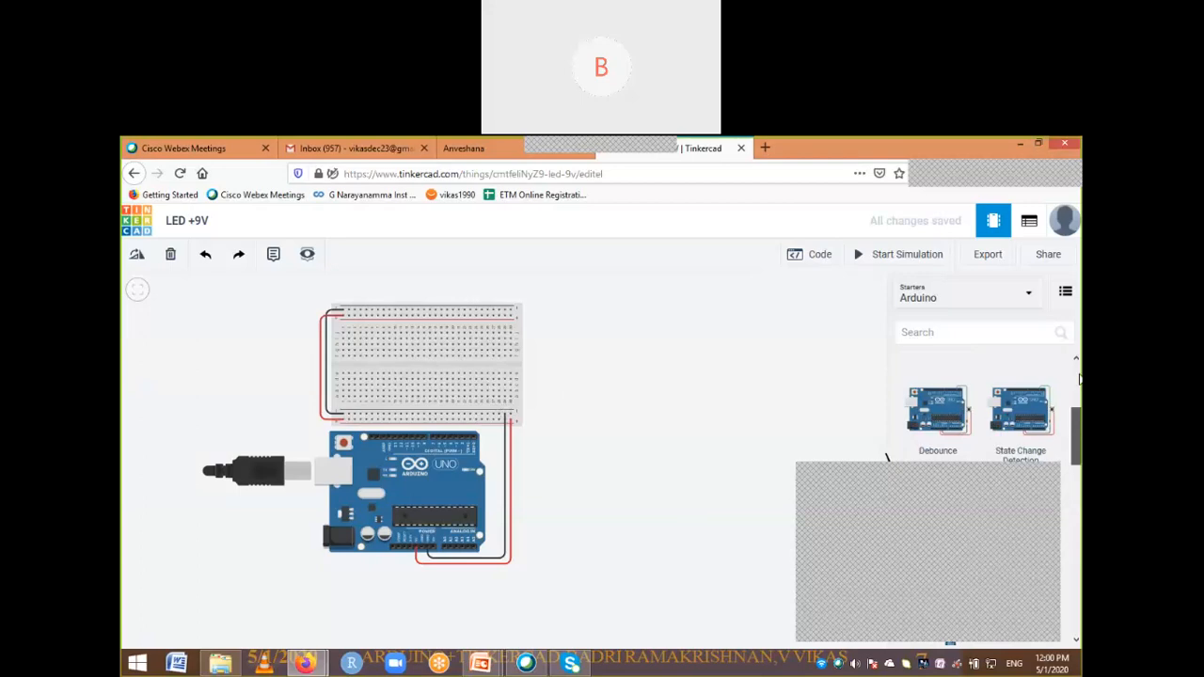
scroll(978, 395, up, 3)
click(987, 303)
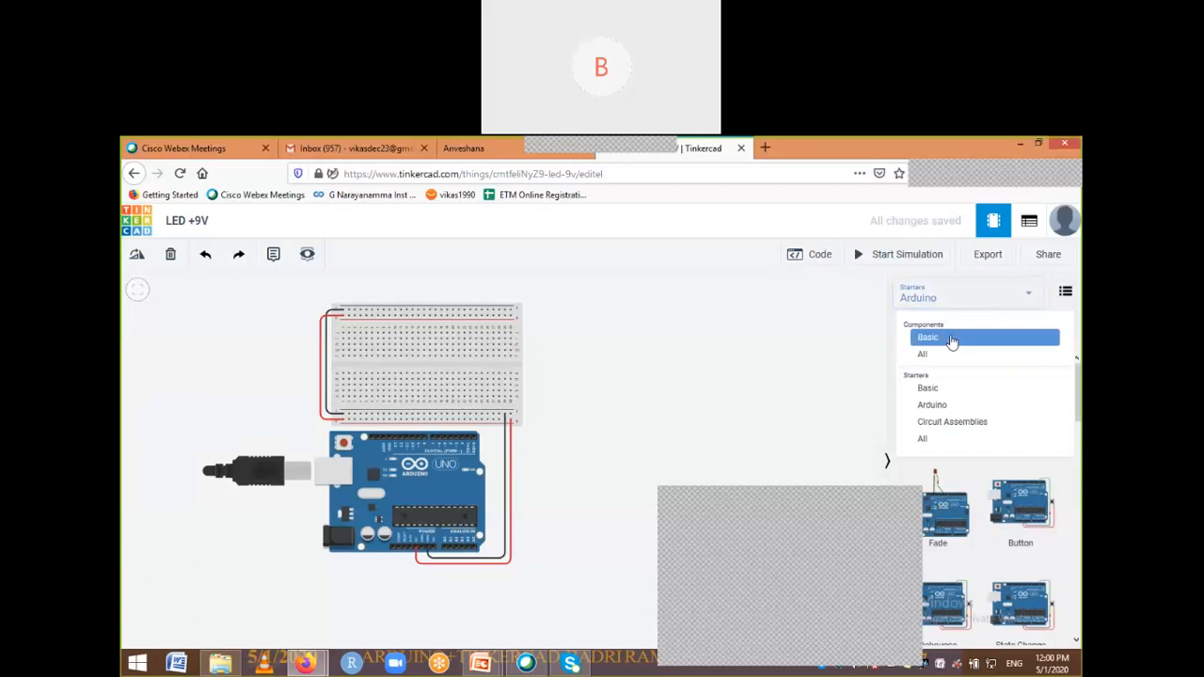
click(952, 341)
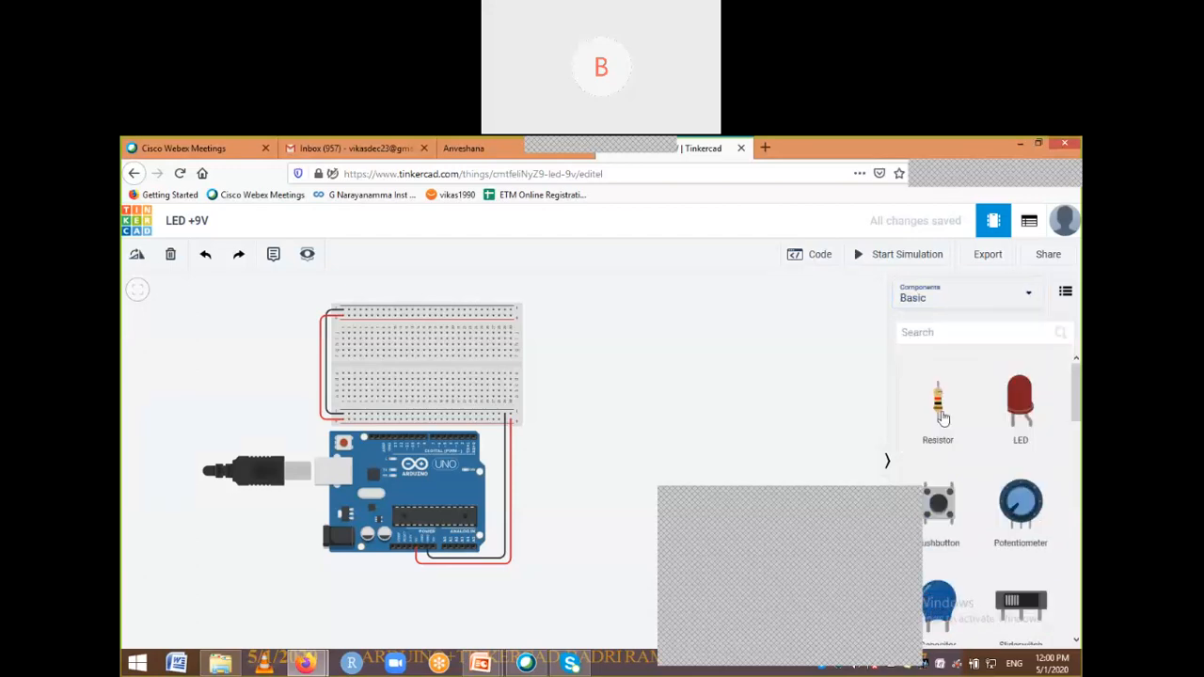
drag(938, 414, 386, 373)
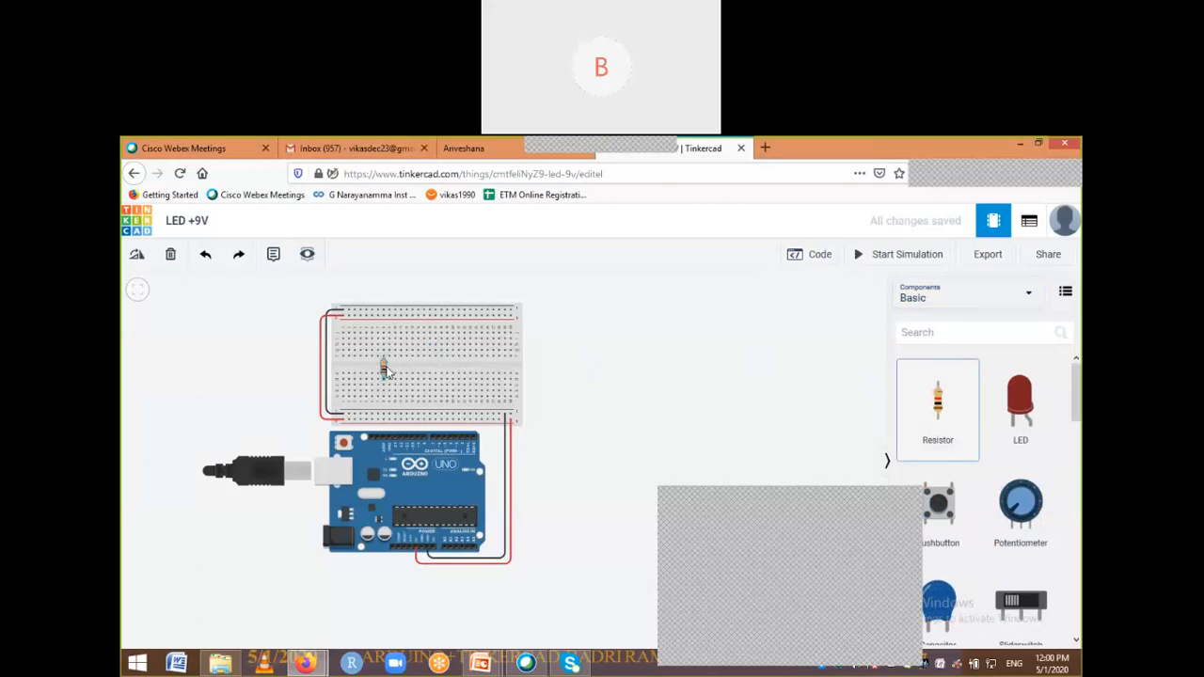
drag(1020, 404, 419, 357)
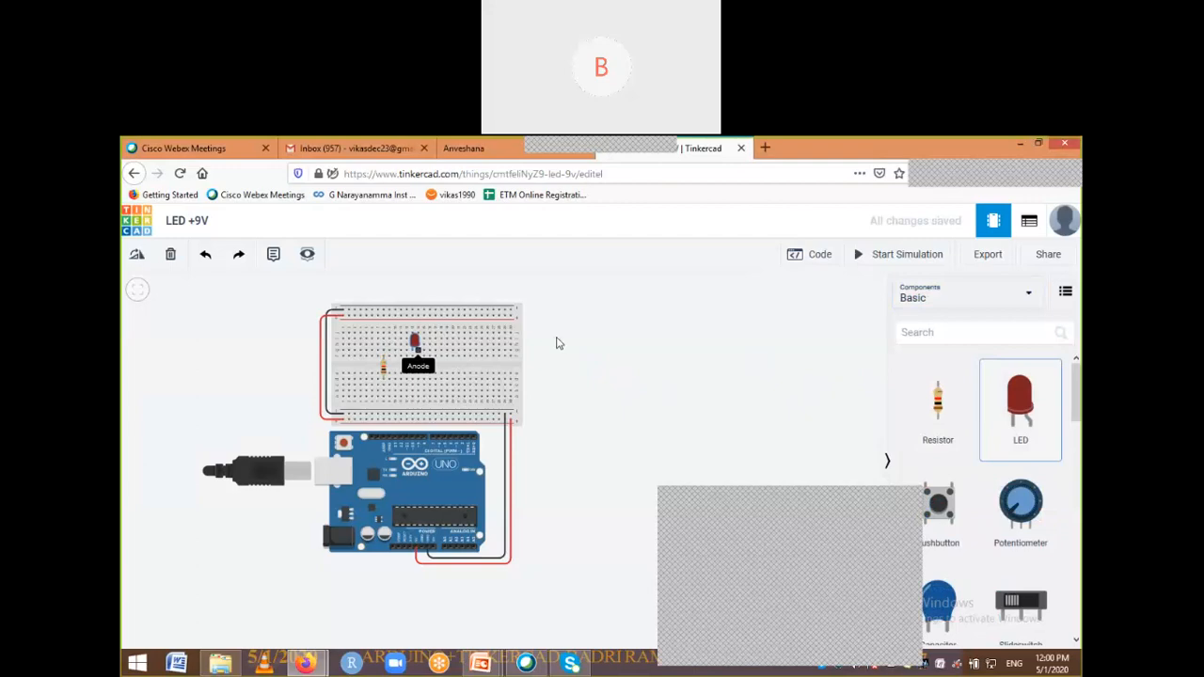
click(430, 352)
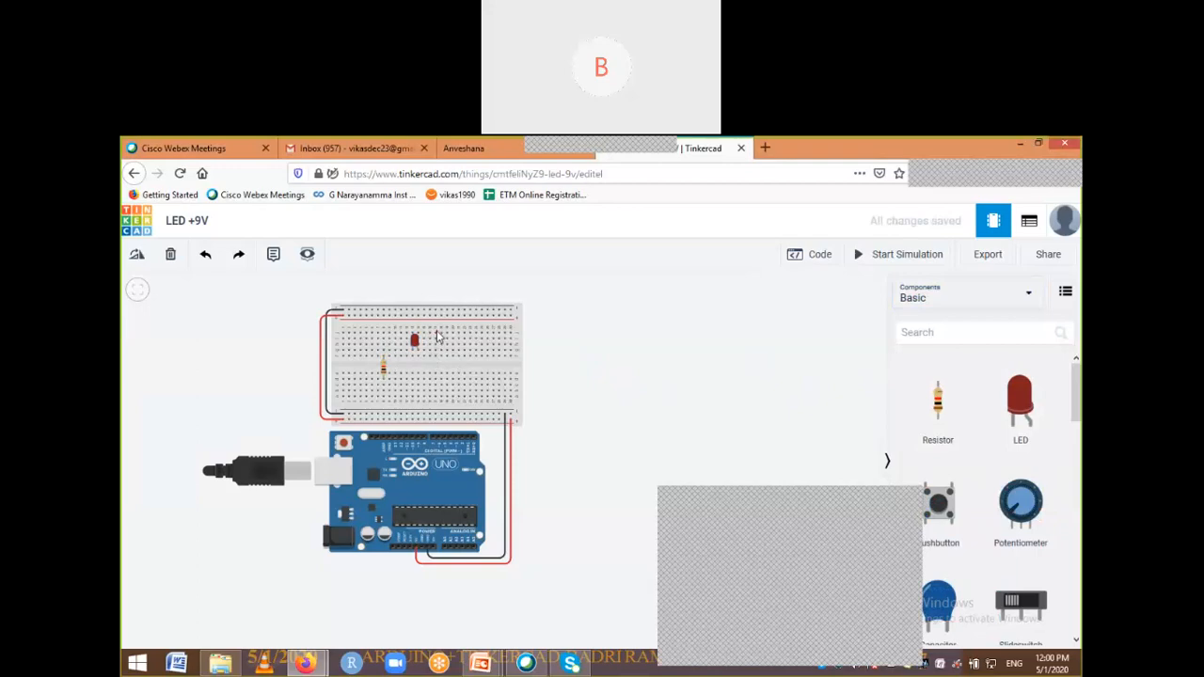
click(435, 338)
mouse_move(435, 335)
mouse_down()
mouse_move(435, 399)
mouse_move(444, 325)
mouse_move(432, 312)
mouse_up()
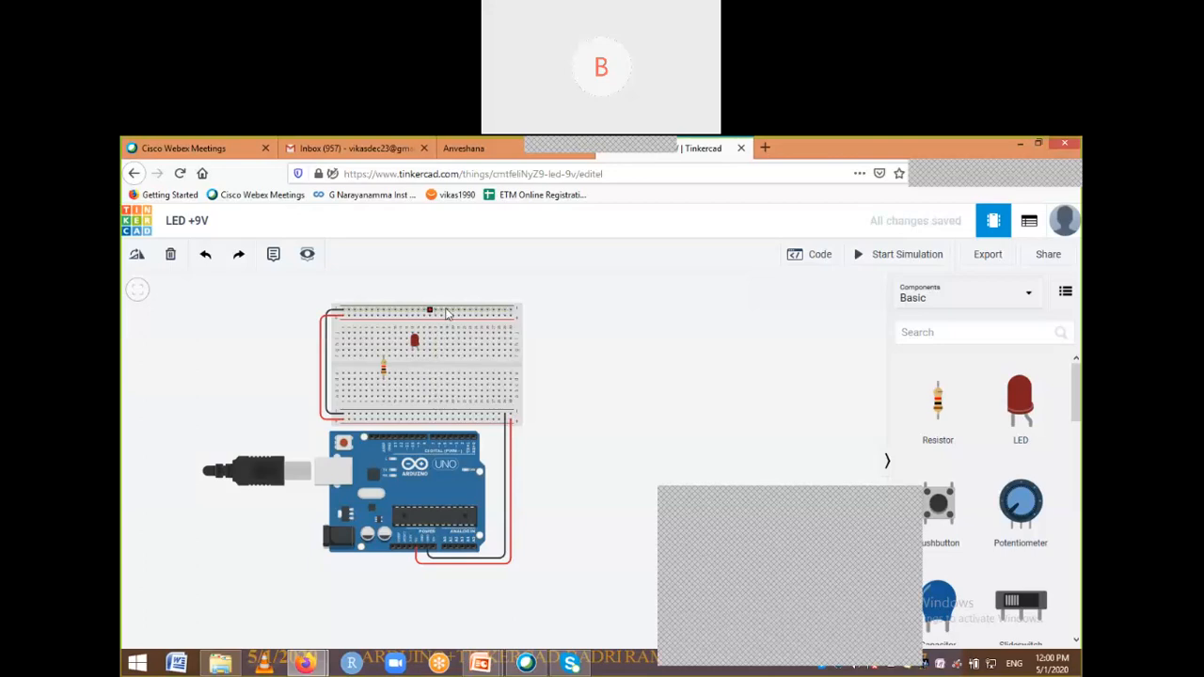
click(415, 346)
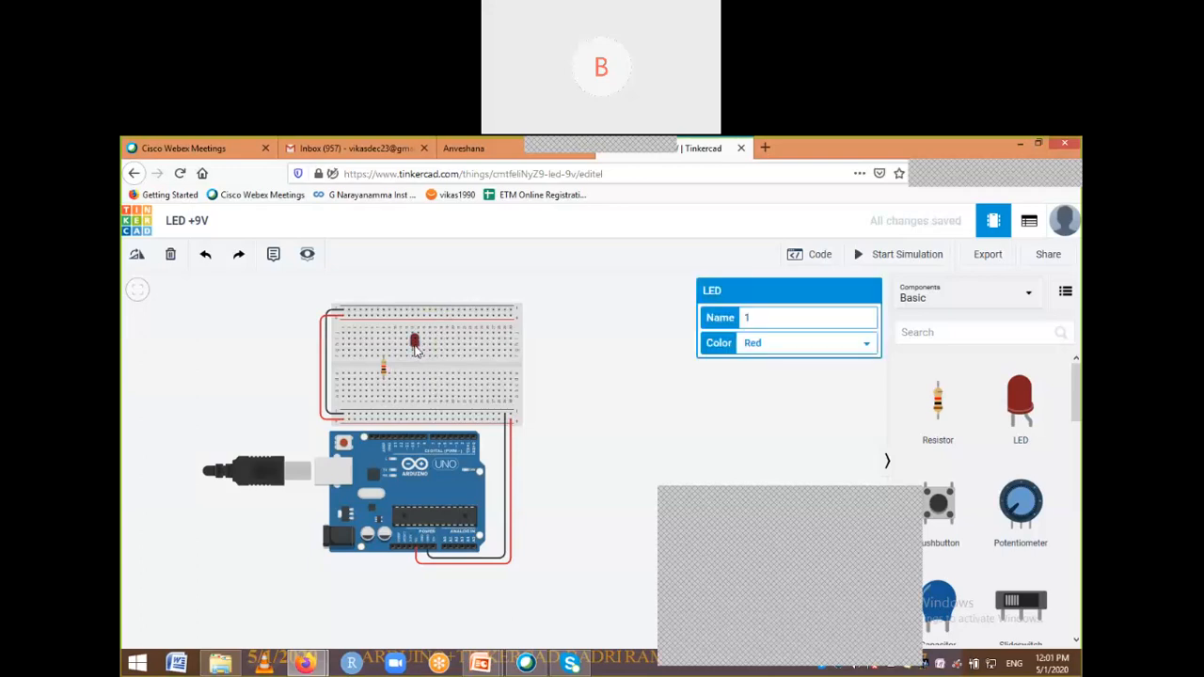
drag(416, 348, 415, 351)
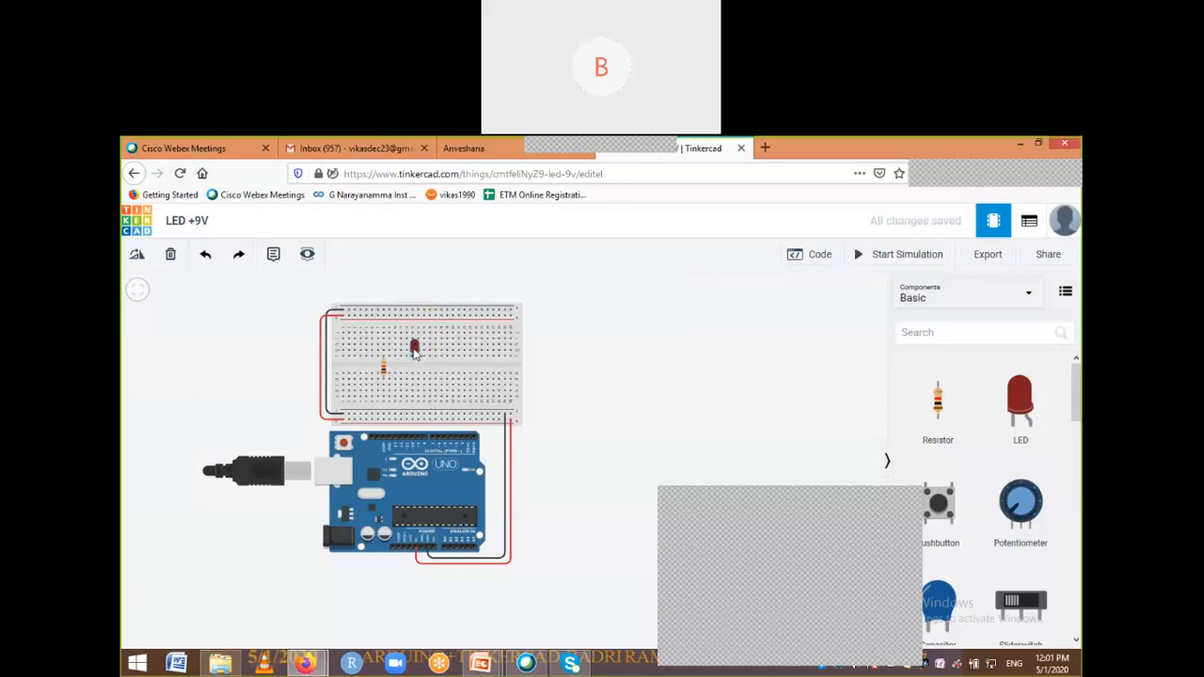
drag(415, 351, 414, 339)
key(Delete)
key(ctrl+z)
Wire the LED's cathode to the breadboard's upper negative rail with a green wire
click(411, 311)
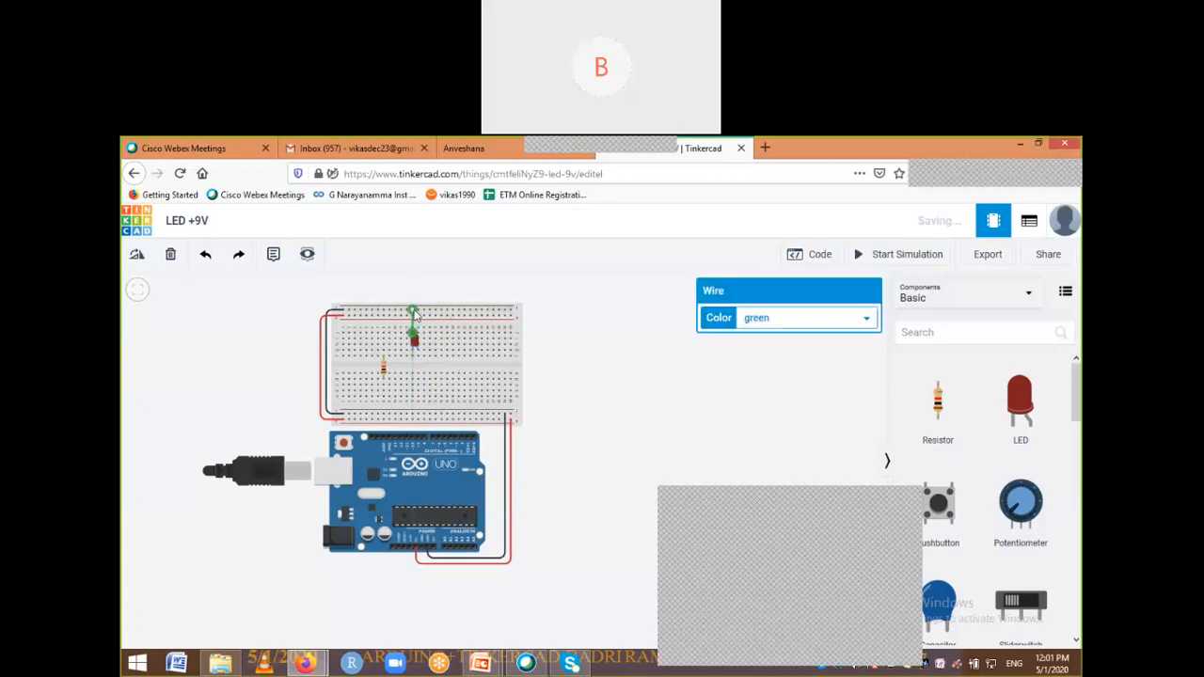
click(548, 325)
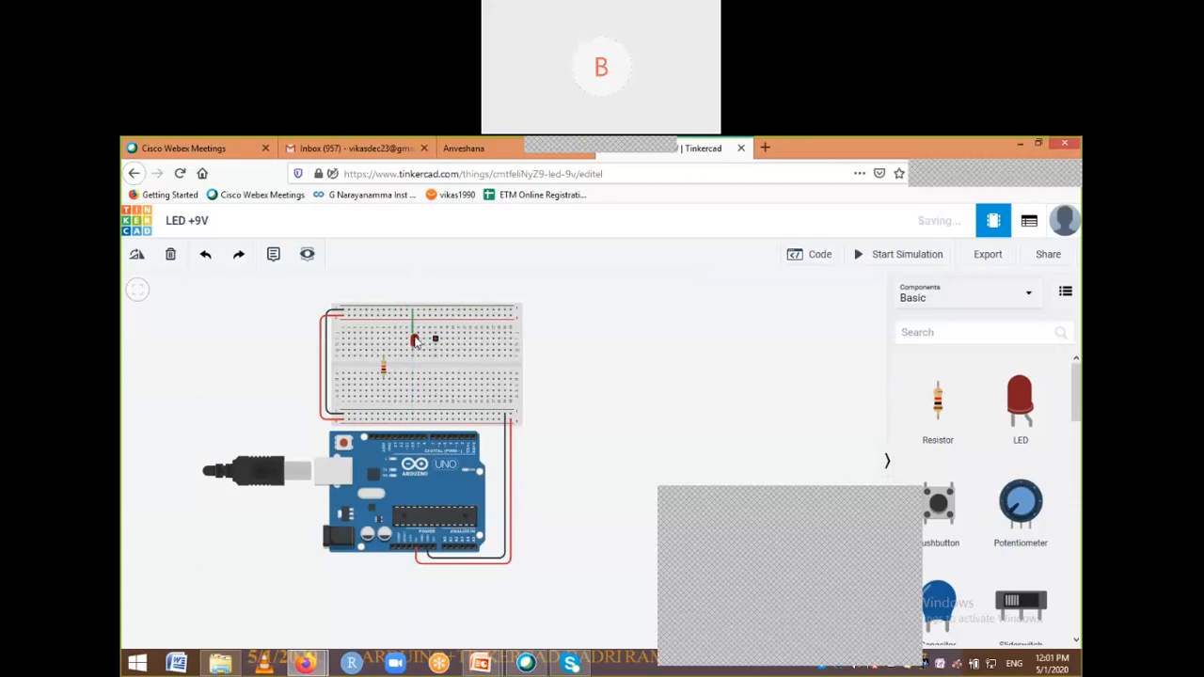
click(417, 415)
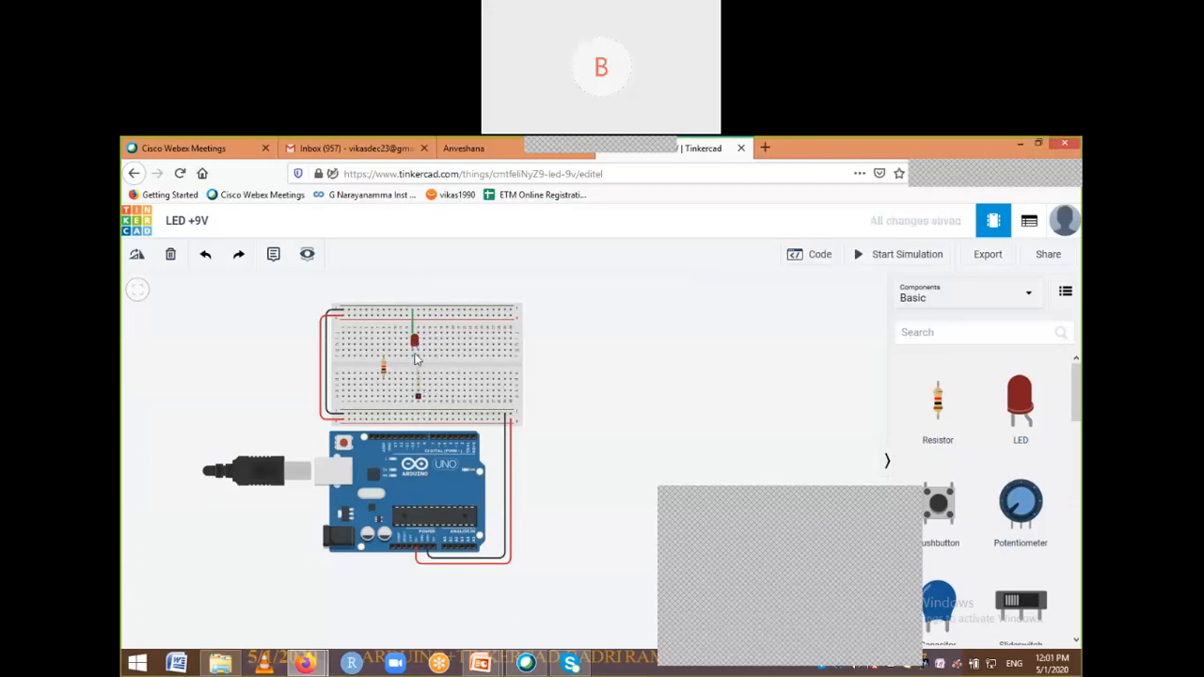
click(412, 356)
Move the resistor in line with the LED's anode so it bridges the breadboard's centre gap
drag(388, 374, 425, 376)
drag(419, 374, 423, 376)
drag(419, 370, 456, 344)
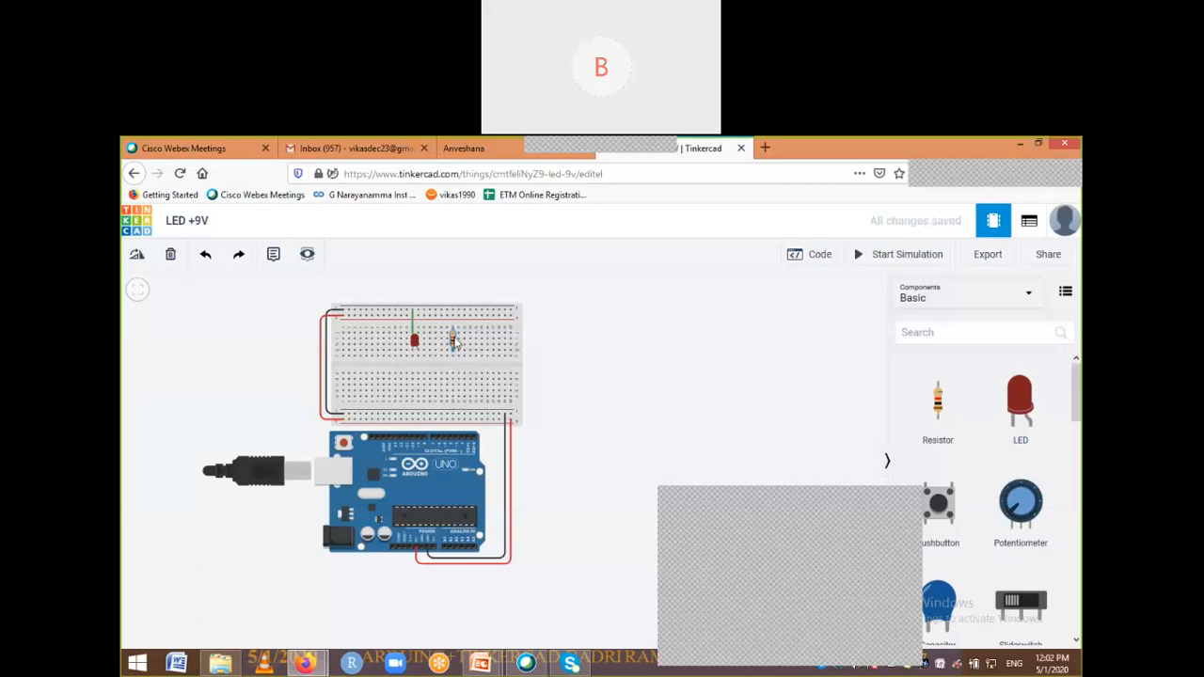
drag(454, 341, 453, 340)
drag(454, 344, 419, 376)
Connect the resistor's lower end to digital pin D4 of the Arduino Uno with a green wire
drag(419, 369, 420, 395)
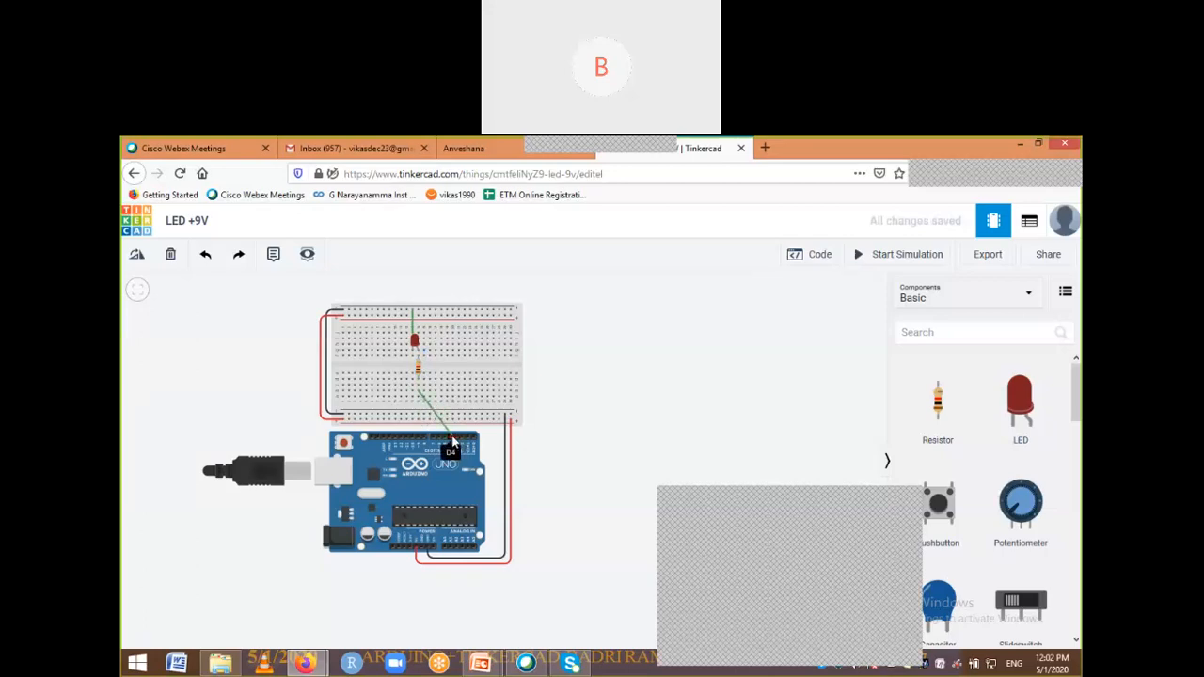
click(452, 442)
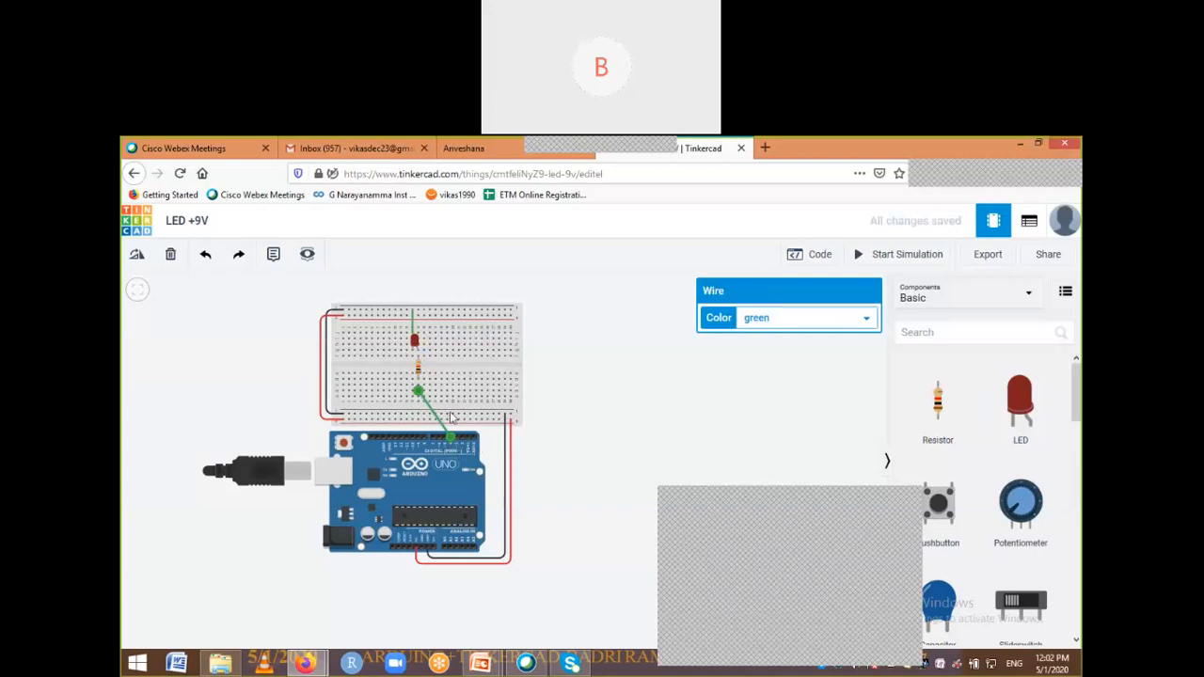
click(575, 423)
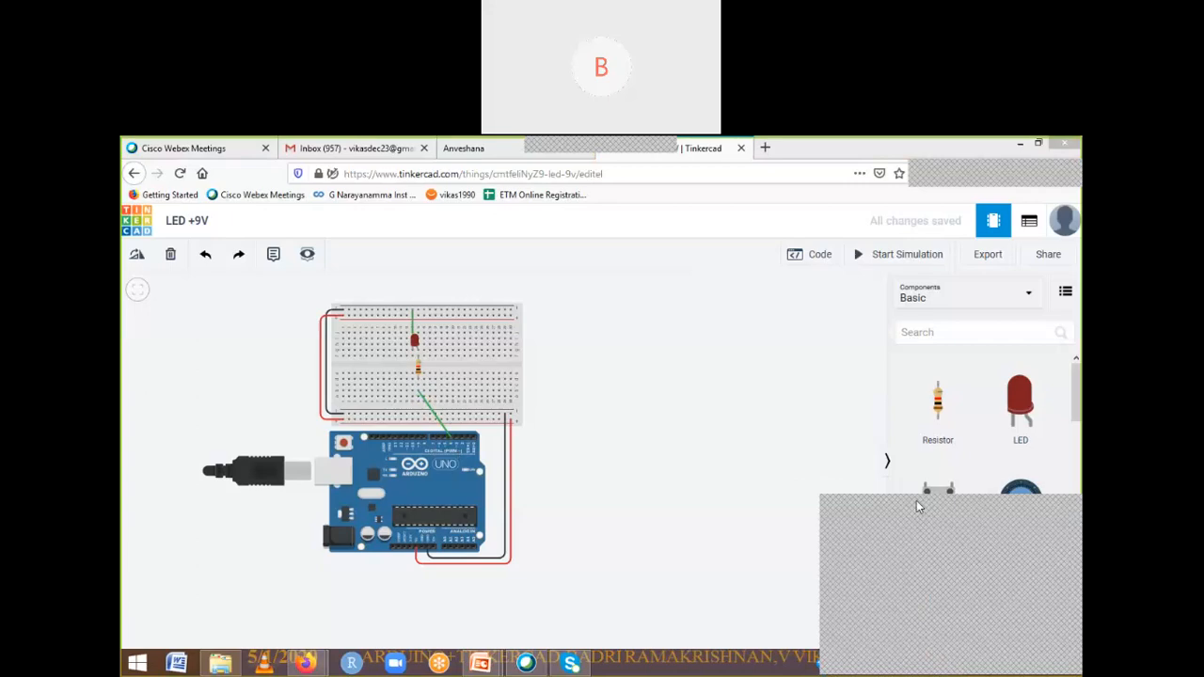
Open the Arduino's block code and discard the default built-in LED blink blocks
click(820, 256)
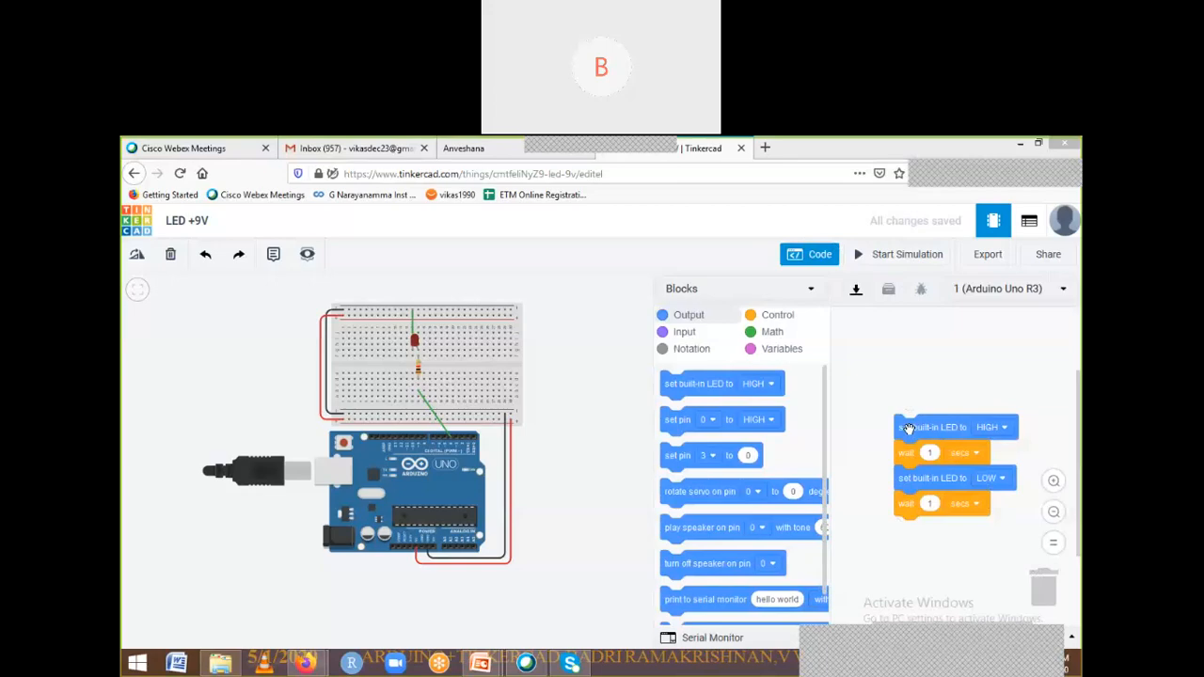
drag(908, 429, 946, 462)
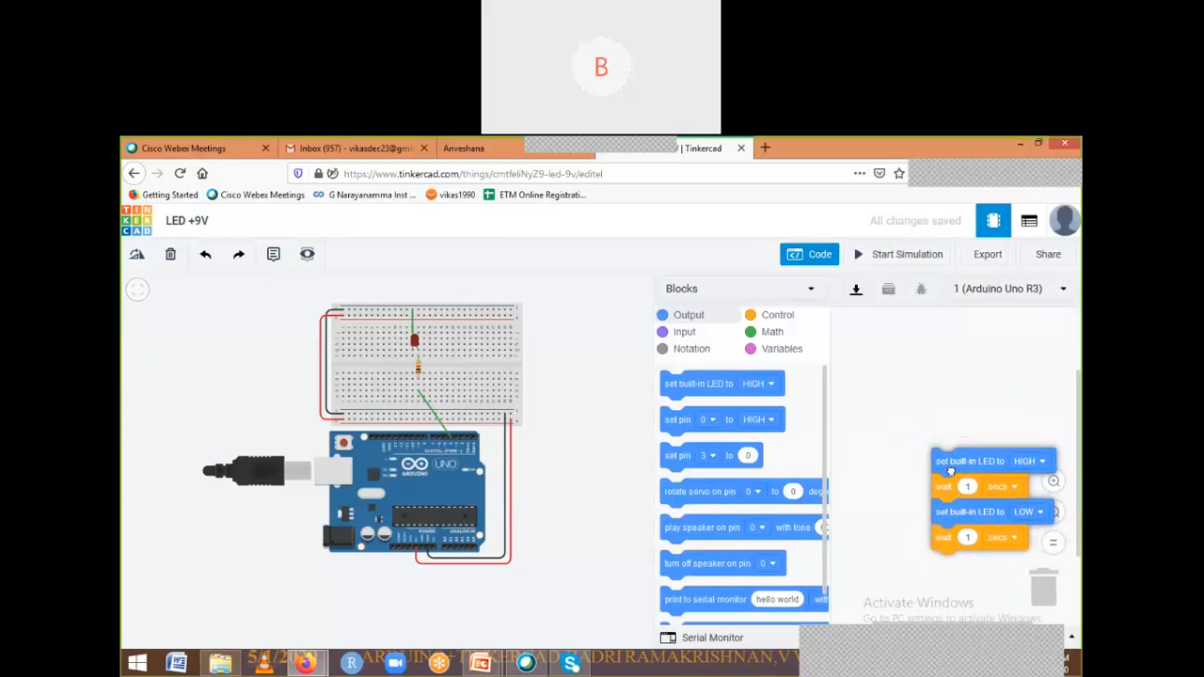
drag(950, 470, 1041, 589)
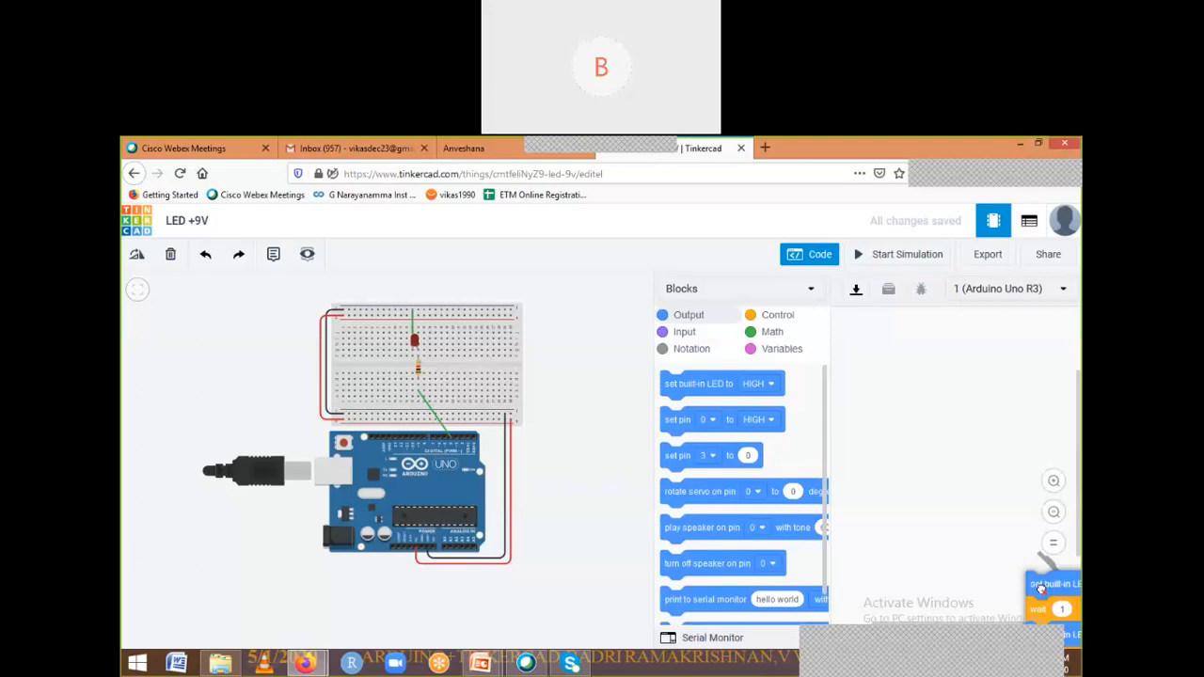
drag(1041, 588, 1042, 588)
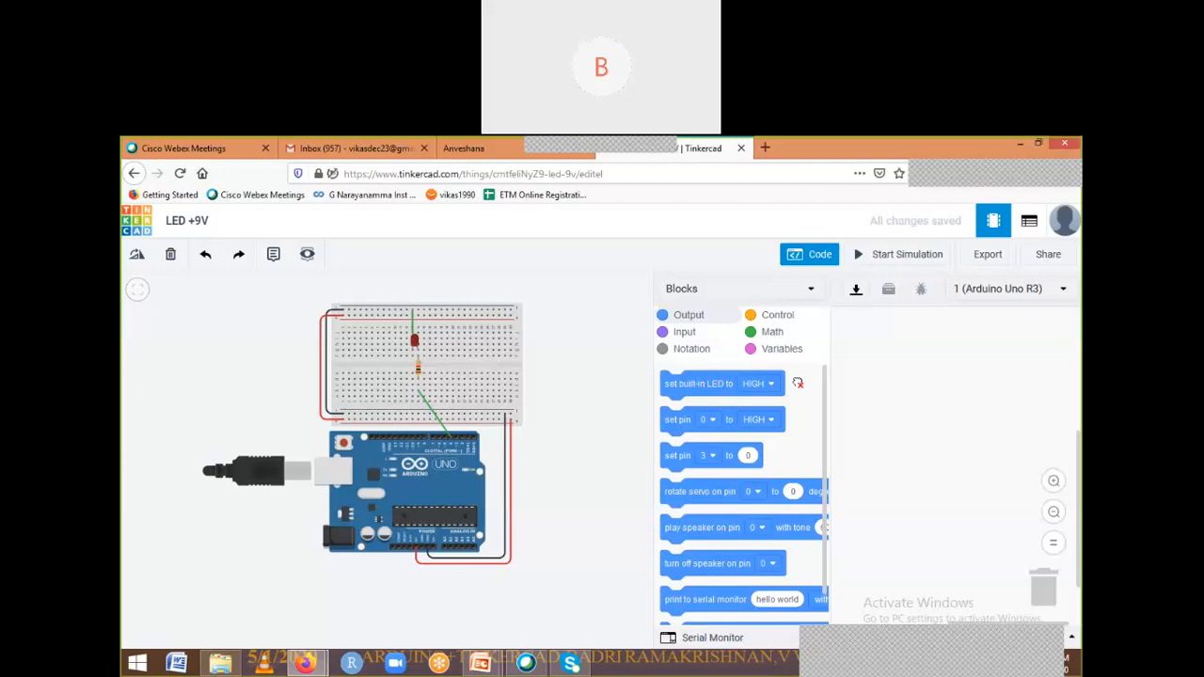
drag(707, 383, 1036, 585)
Add a digital set pin block to the Arduino's empty block program and view its HIGH and LOW output choices
drag(739, 417, 950, 351)
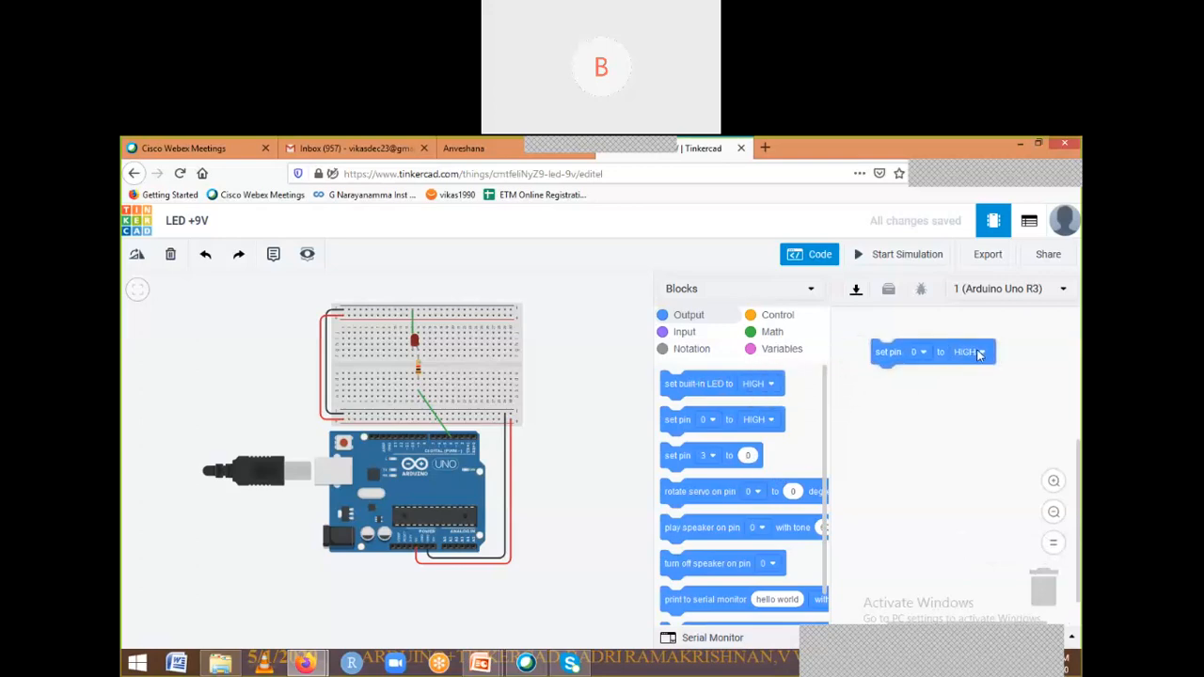
click(978, 352)
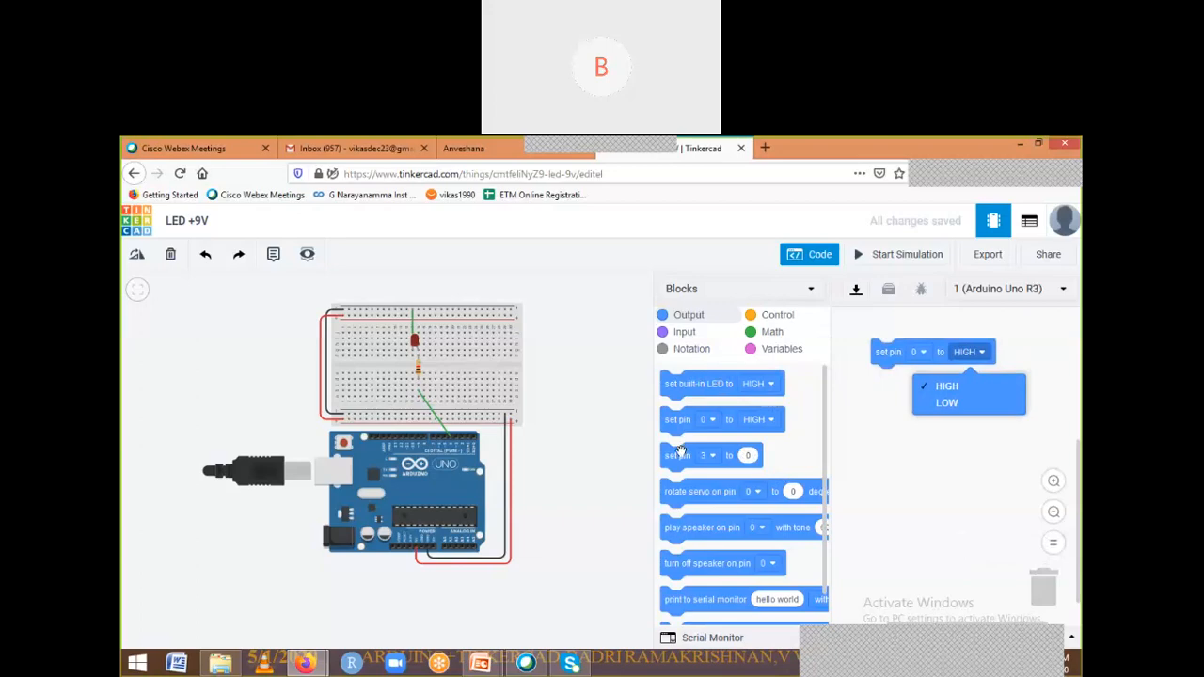
Compare the pin choices of a trial PWM set pin block with those of the digital block, and discard the trial block
drag(679, 452, 893, 438)
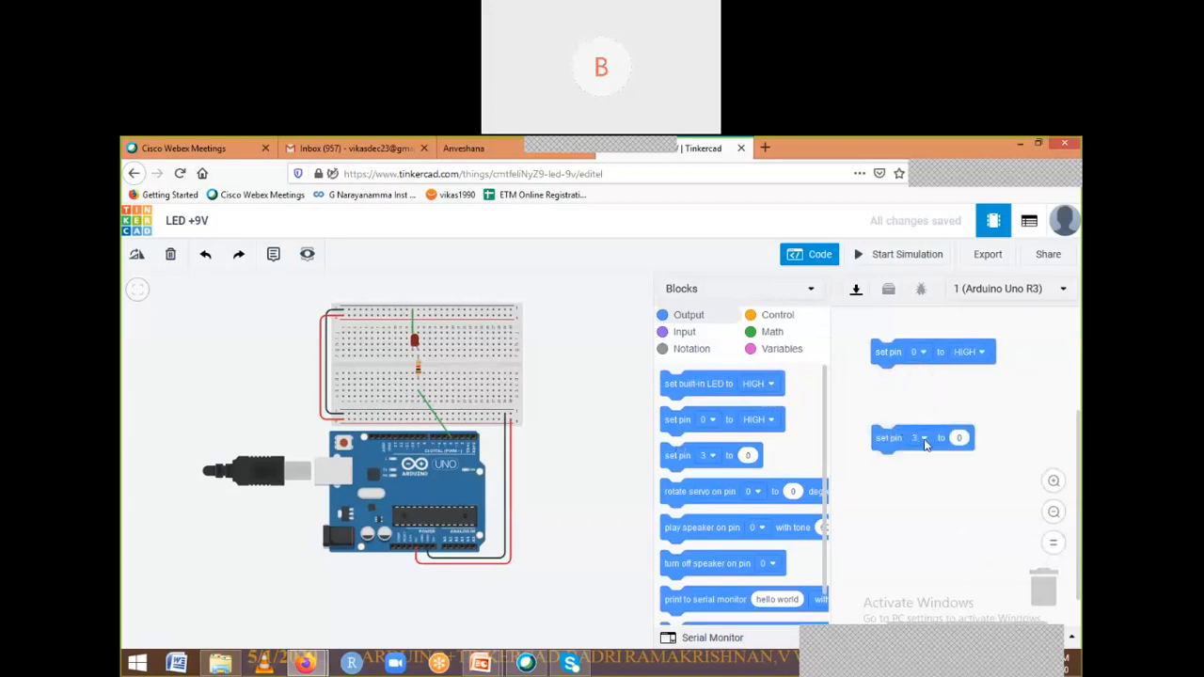
click(922, 438)
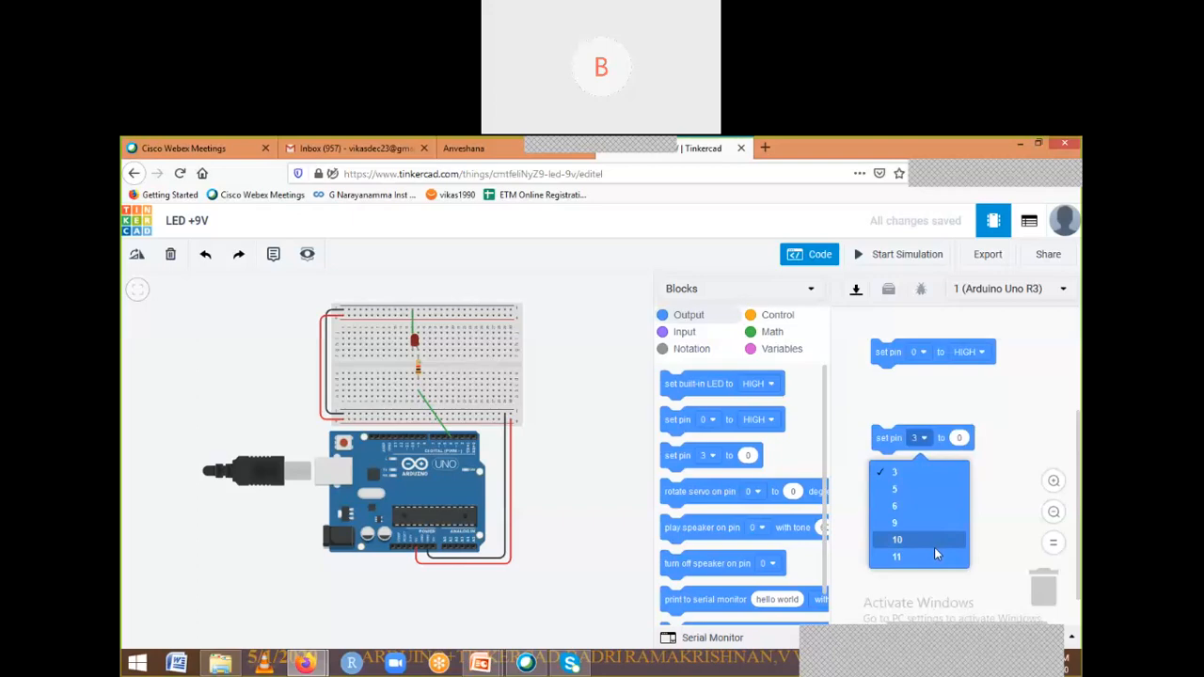
click(926, 351)
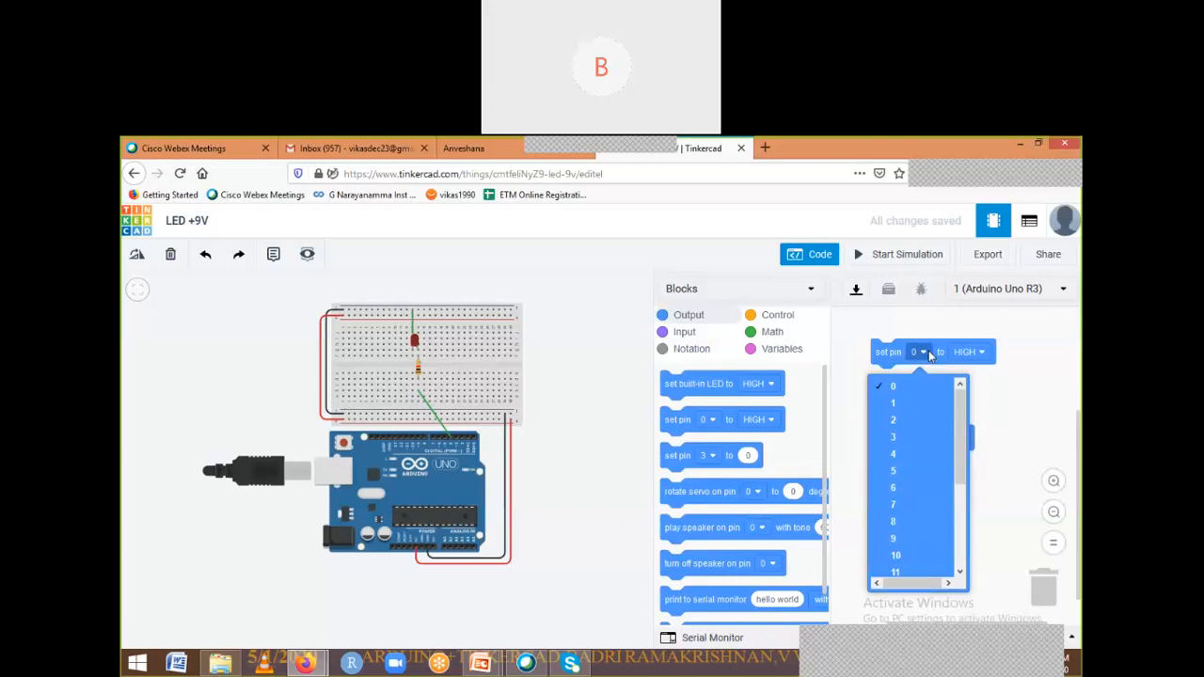
click(1013, 412)
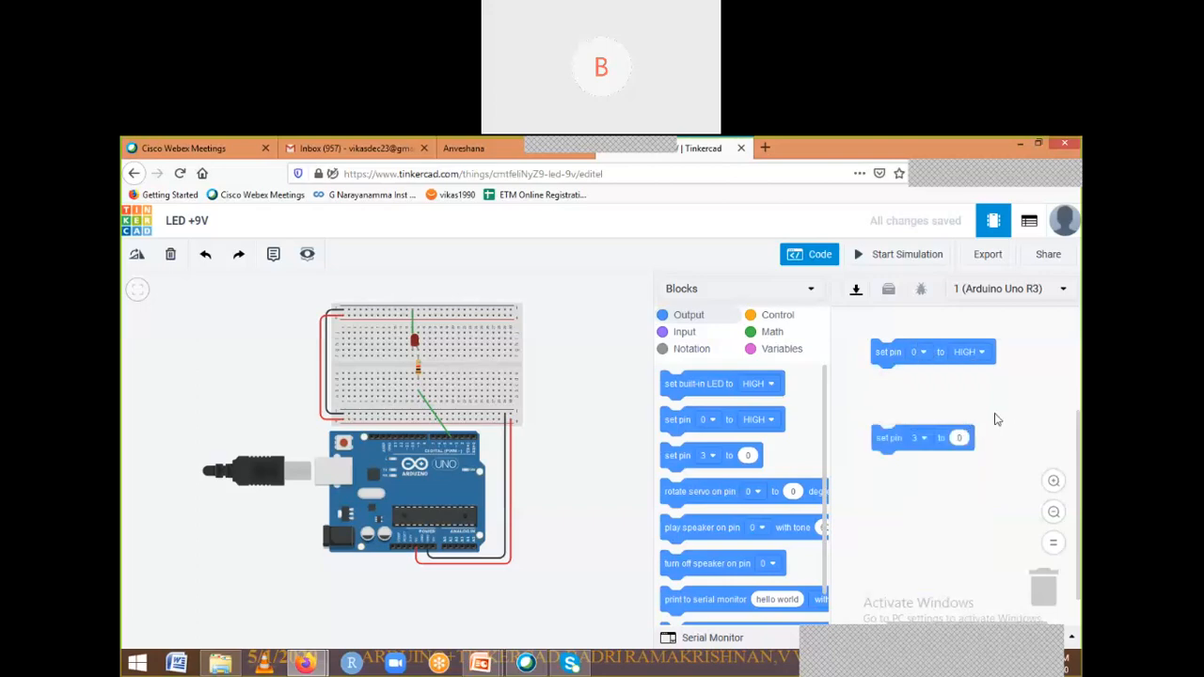
click(920, 438)
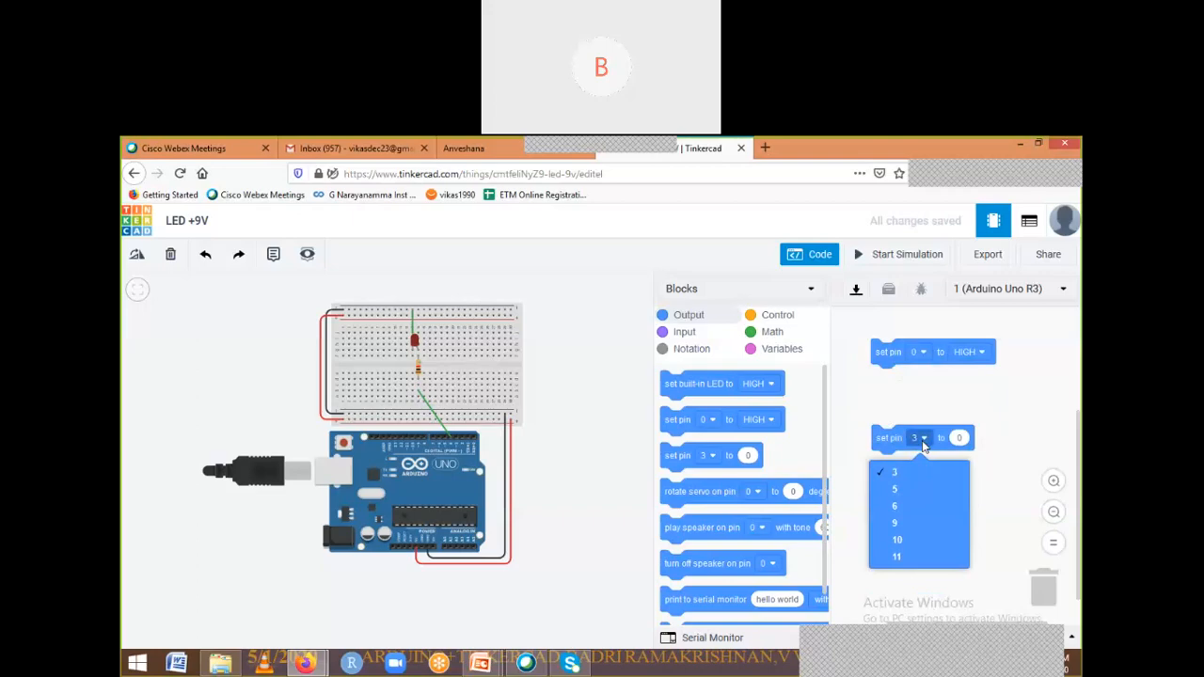
drag(922, 446, 1043, 577)
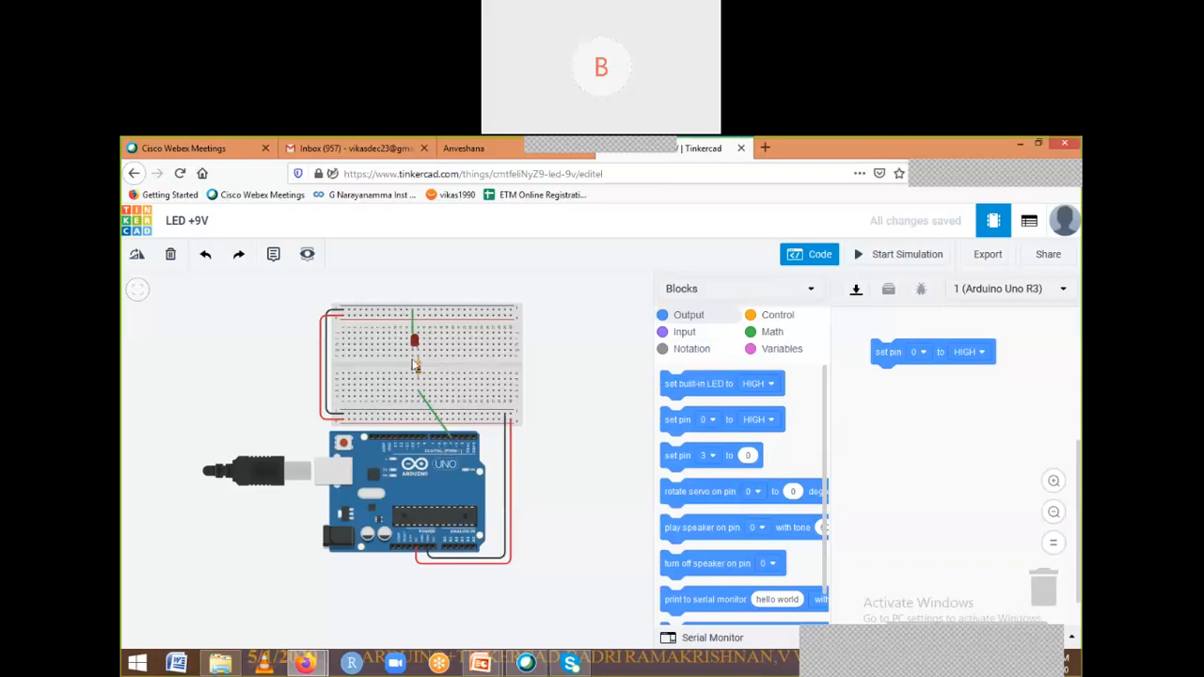
Set the digital output block to pin 4, close the code view and start the simulation
click(919, 352)
click(899, 461)
click(818, 256)
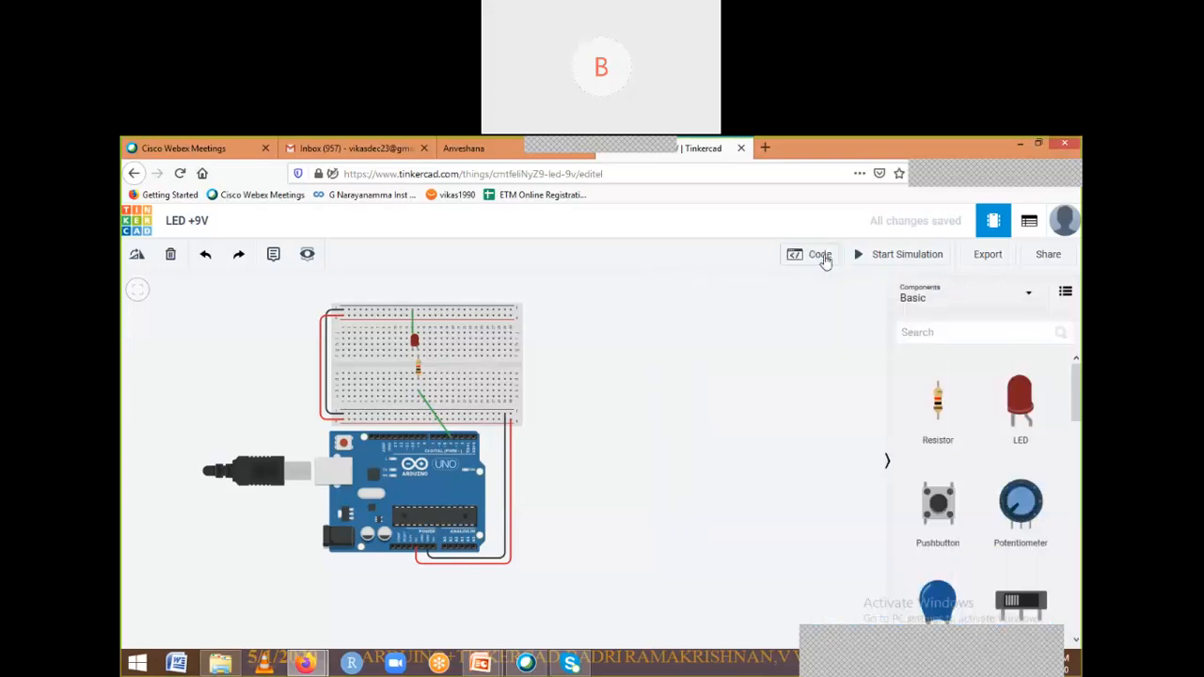
click(907, 255)
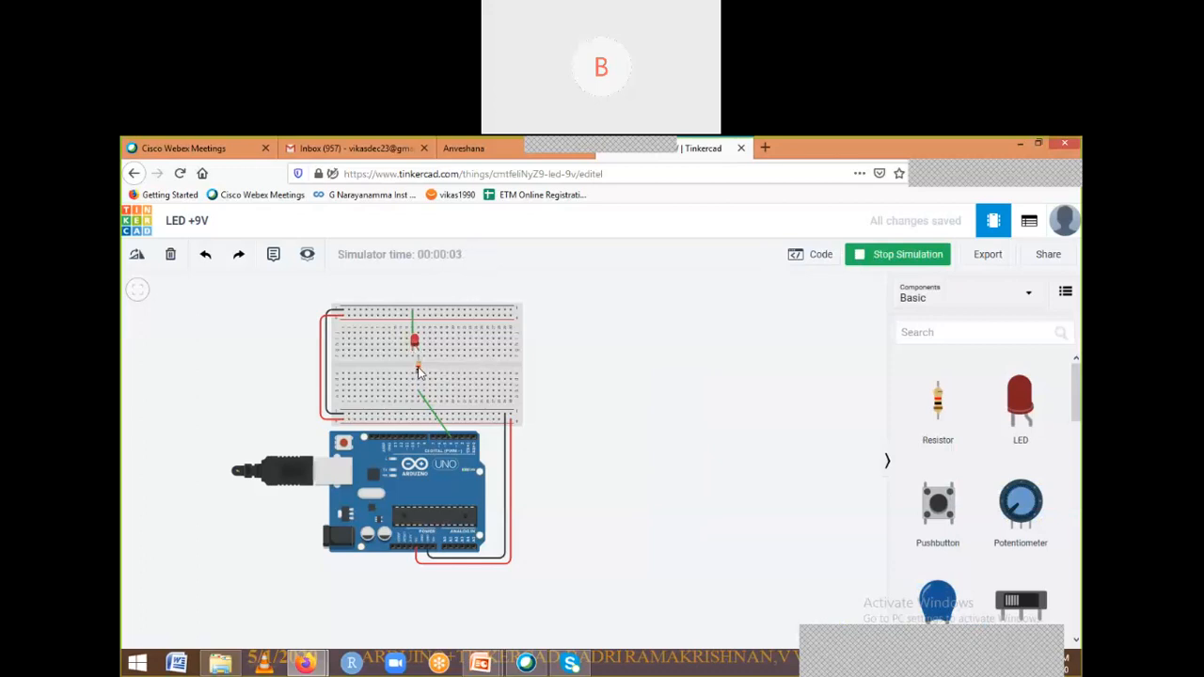
Set the resistor's resistance to 100 Ω
click(419, 370)
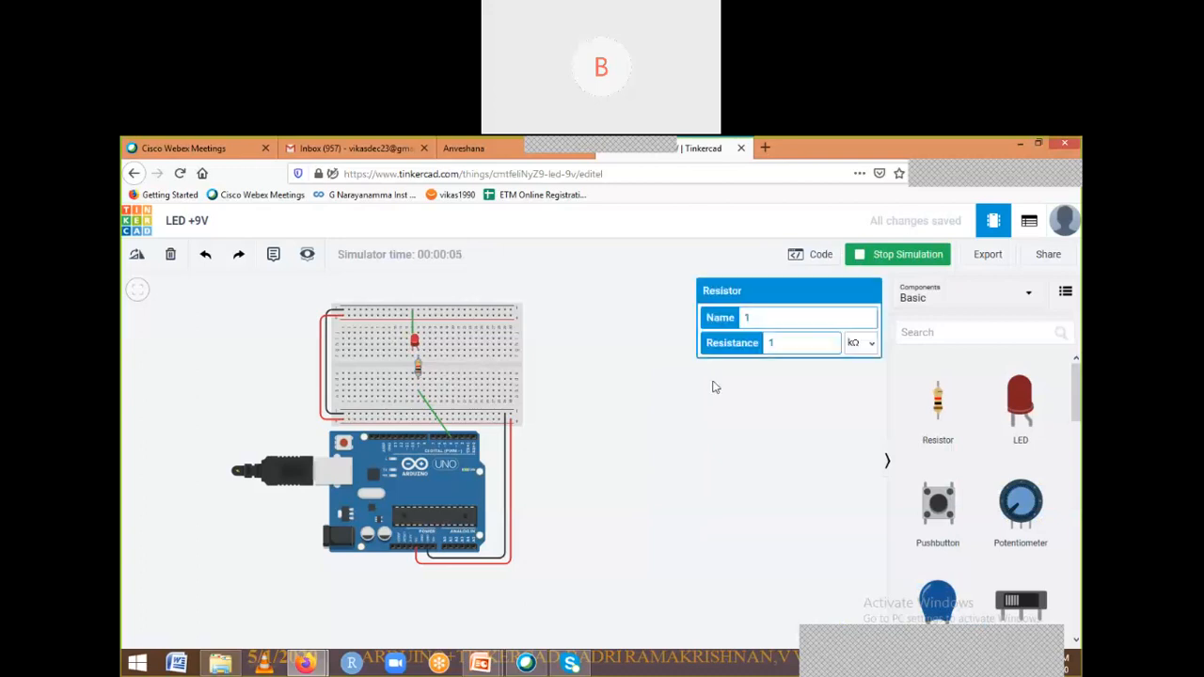
click(788, 342)
text(00)
click(872, 350)
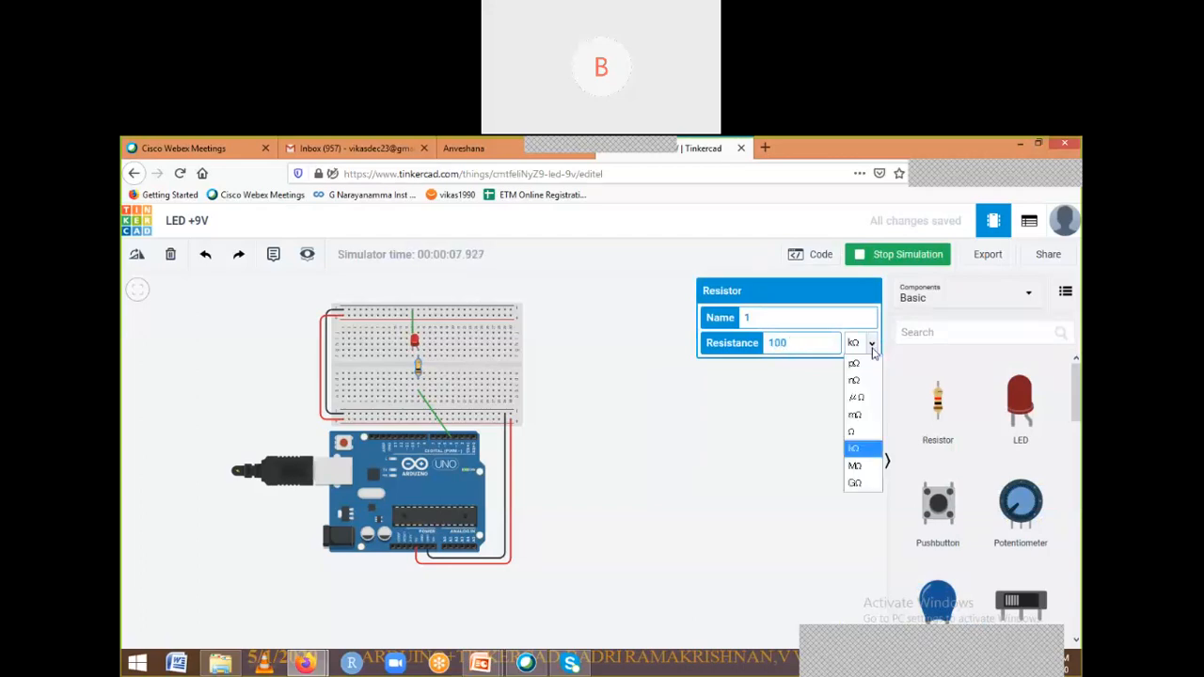
click(855, 435)
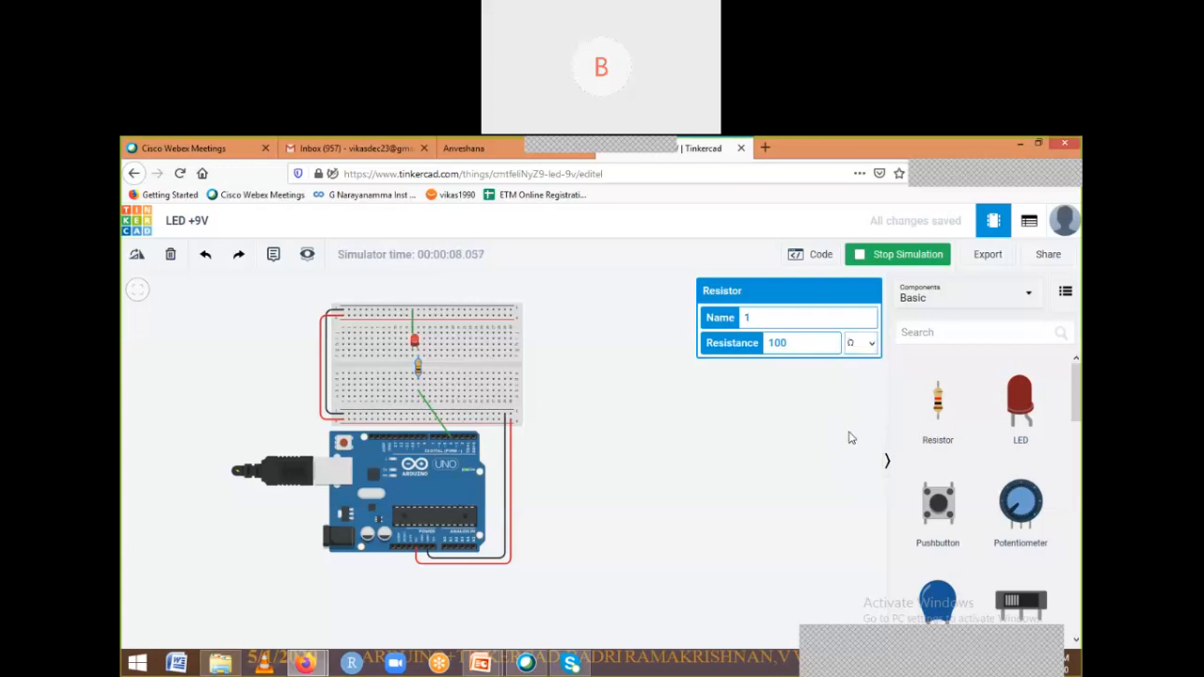
click(783, 372)
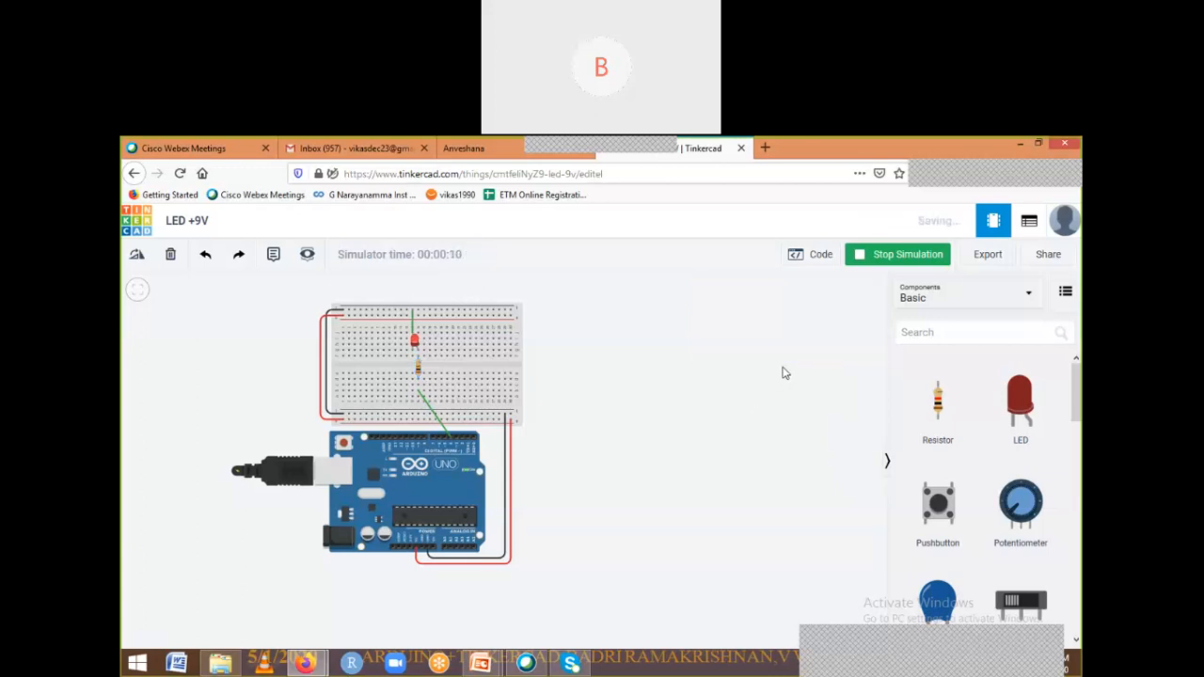
Search the components for "mul" and place a multimeter beside the breadboard
click(958, 332)
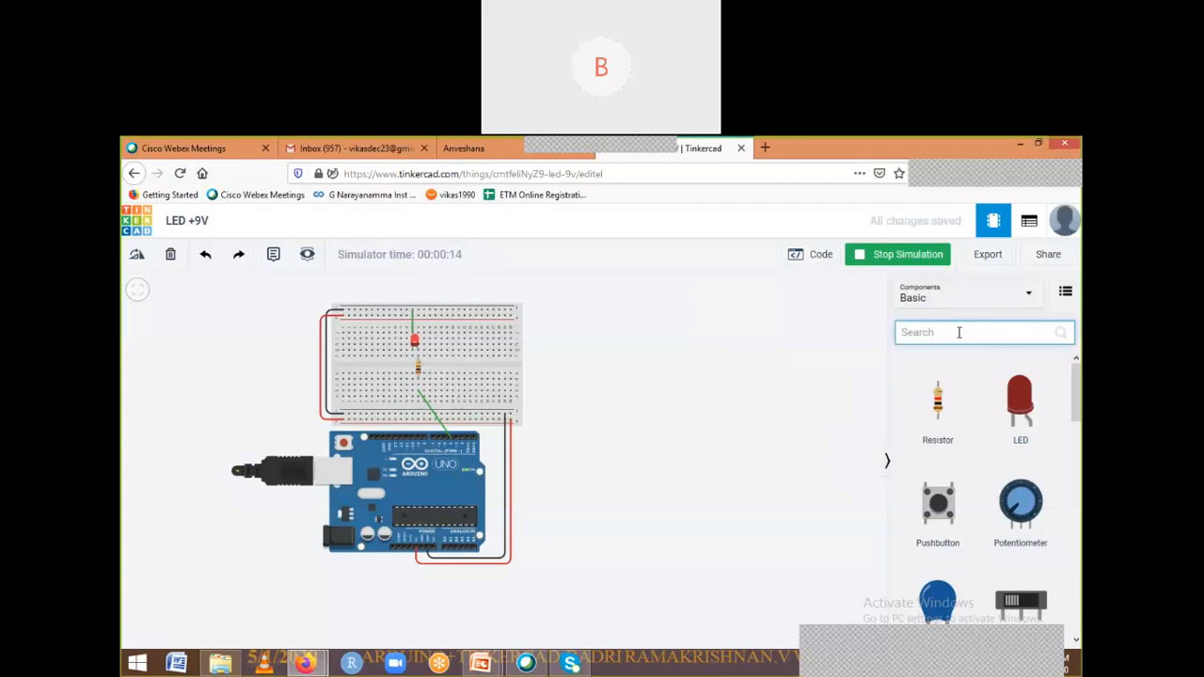
text(mul)
click(752, 395)
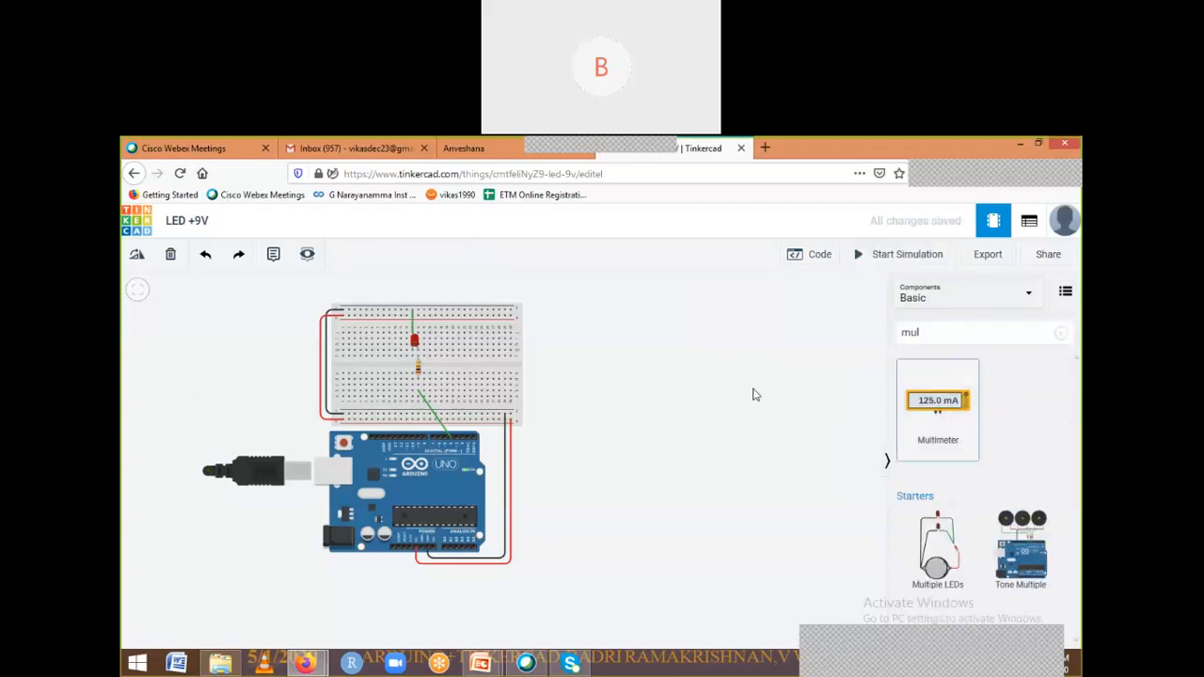
drag(752, 395, 629, 369)
click(630, 370)
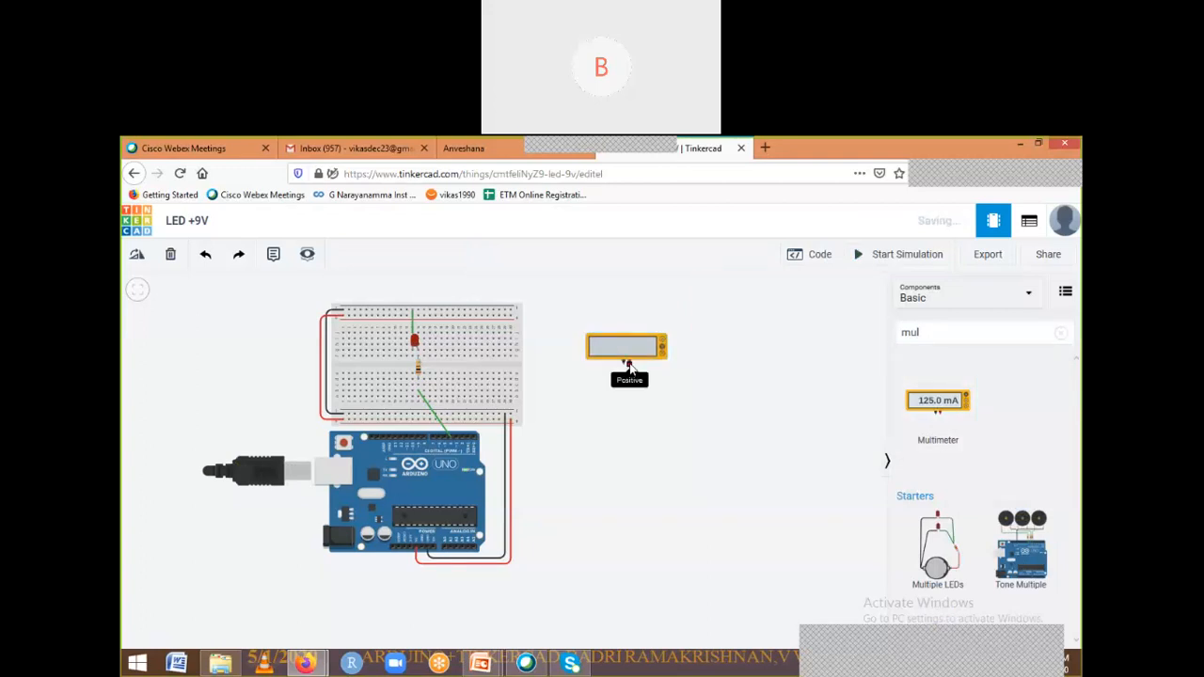
drag(628, 367, 452, 442)
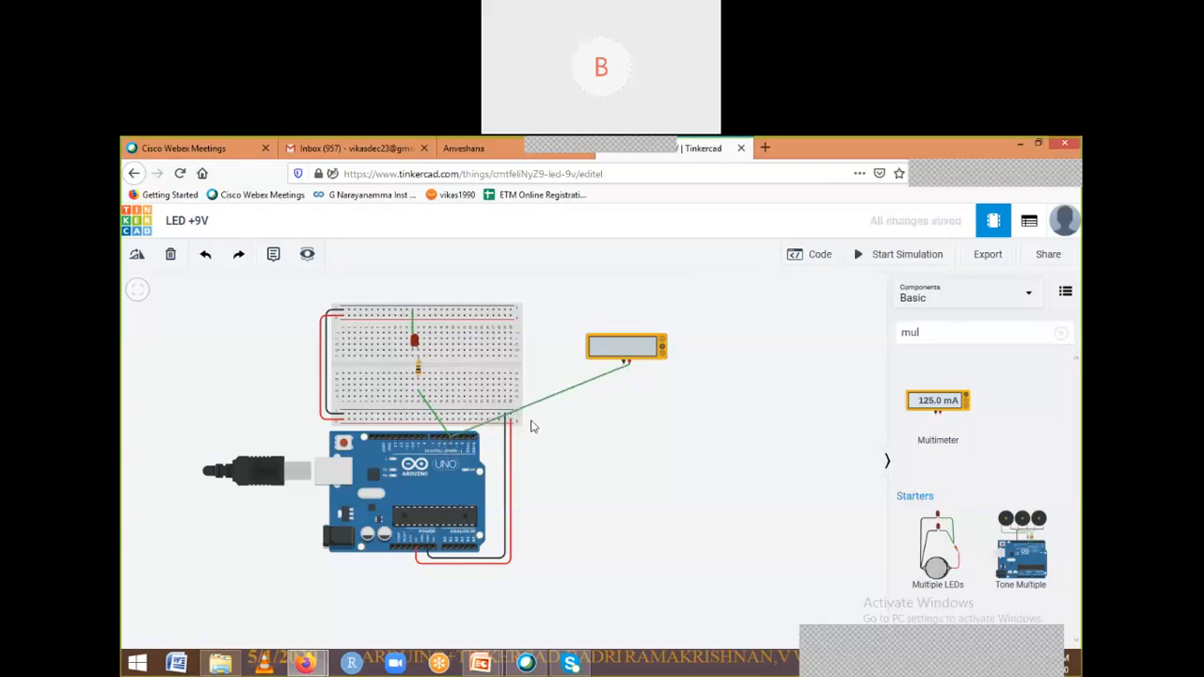
click(621, 365)
key(ctrl+z)
key(Escape)
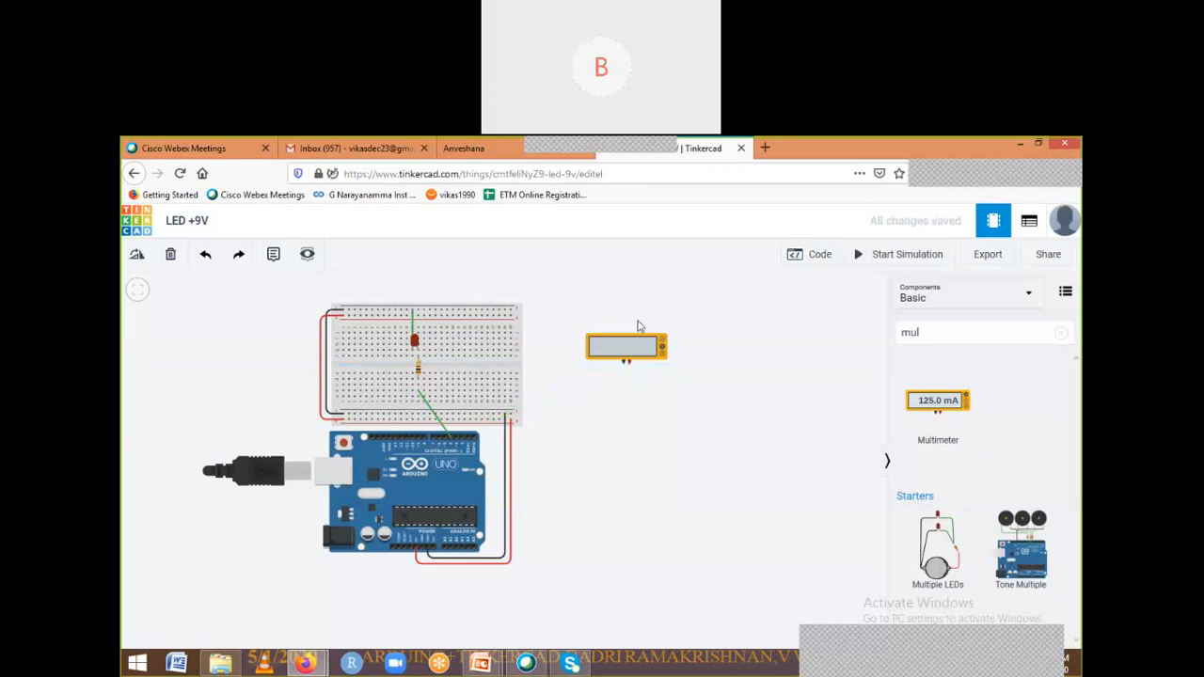
Wire the multimeter's positive terminal to Arduino pin D4 and its negative terminal to the breadboard's upper negative rail
drag(626, 365, 451, 442)
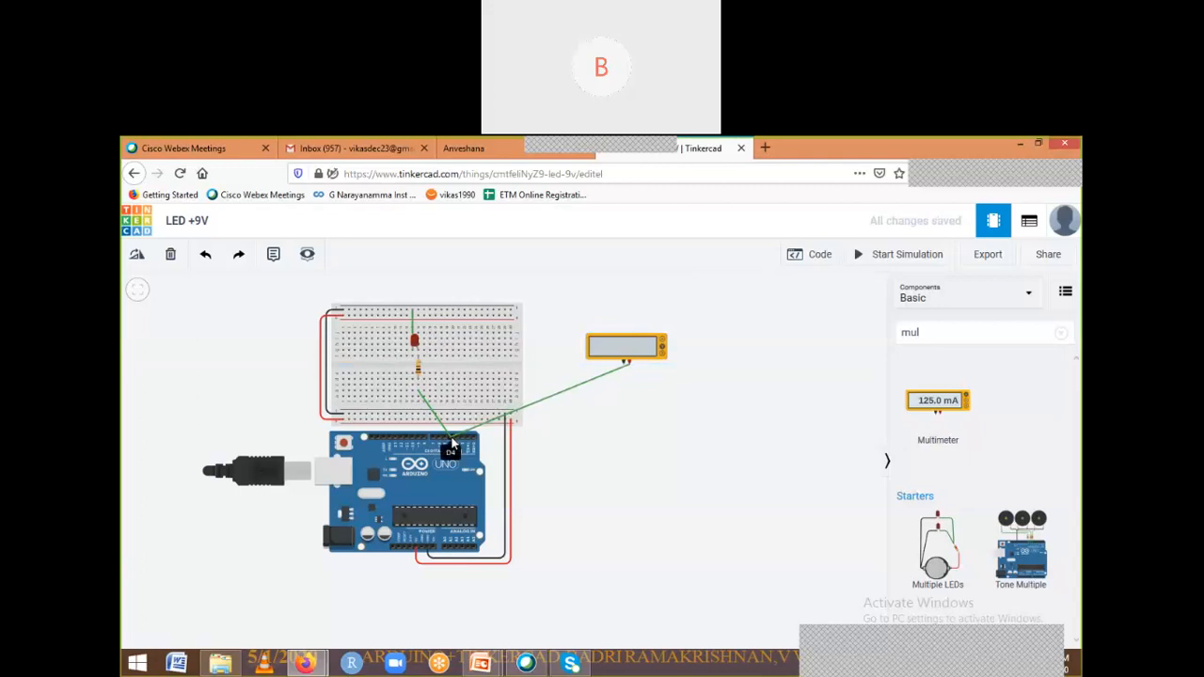
click(451, 442)
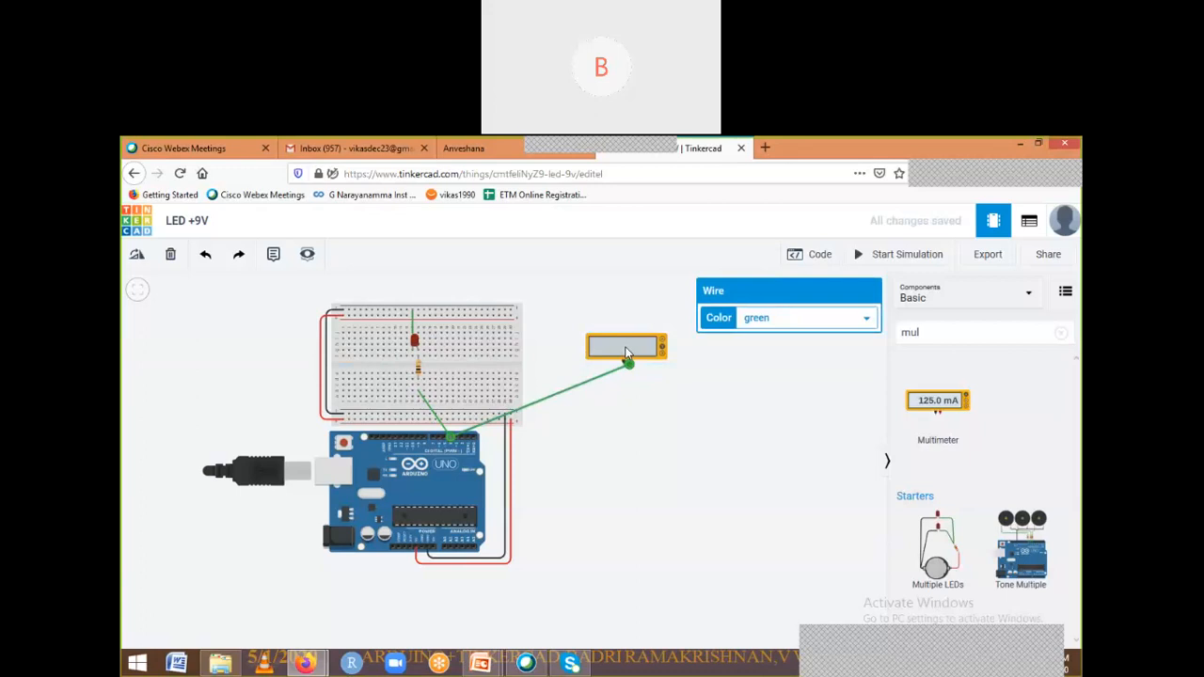
drag(626, 352, 604, 302)
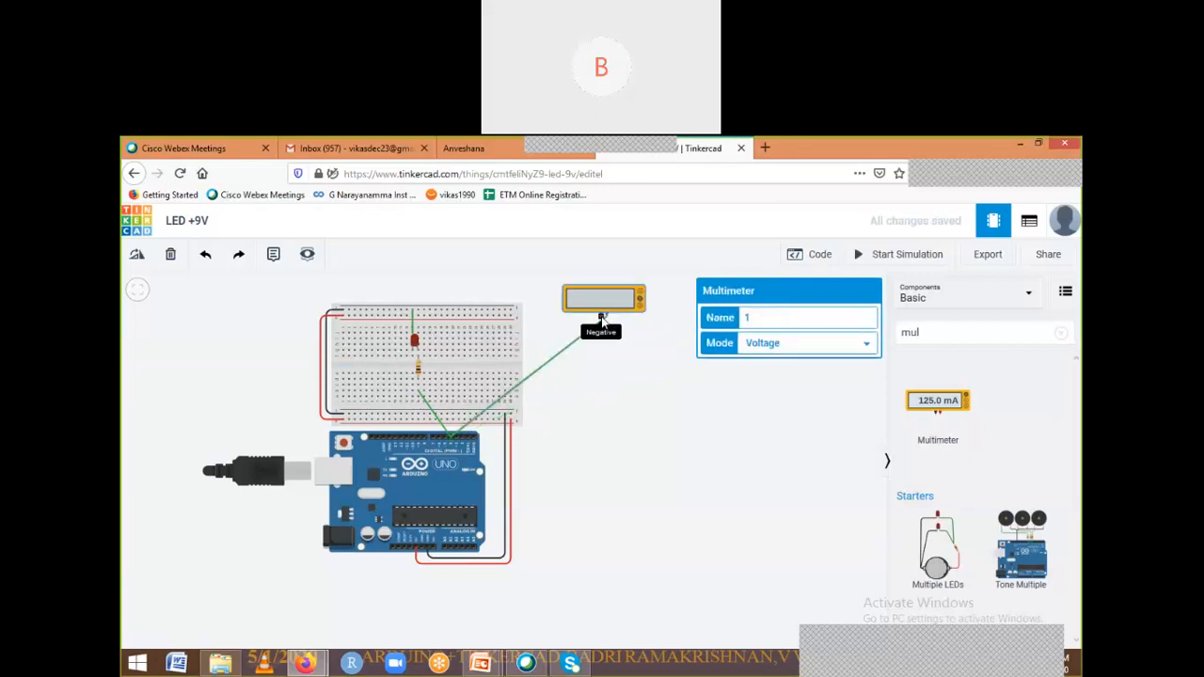
click(602, 318)
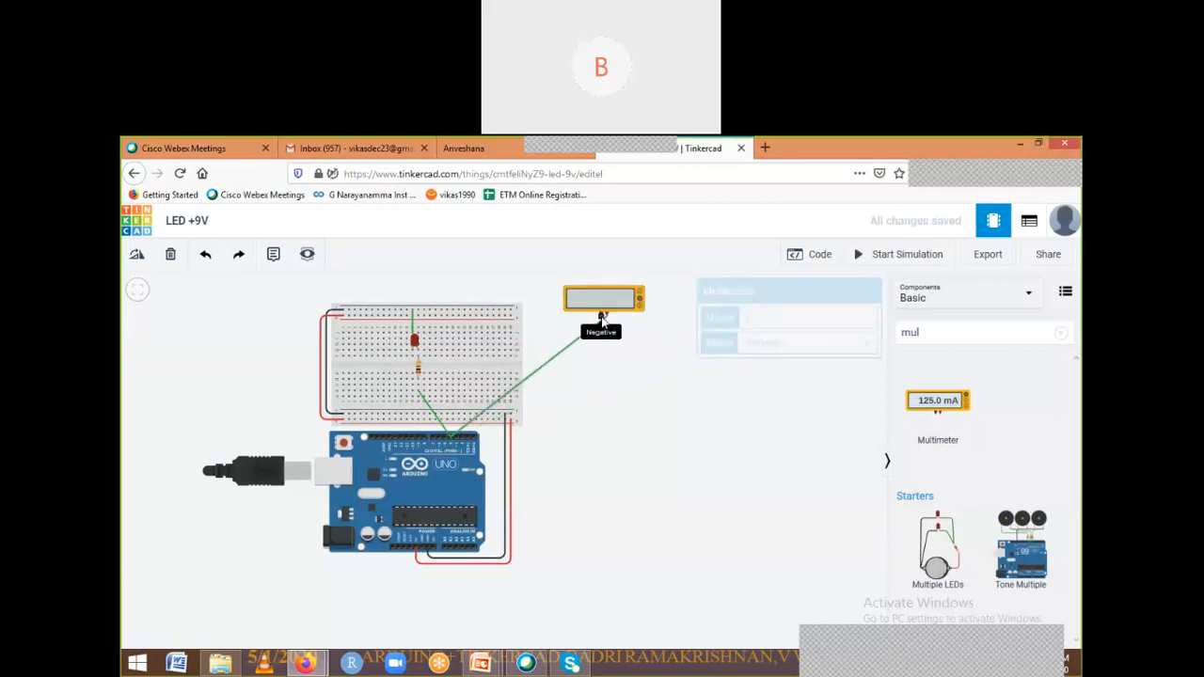
click(510, 311)
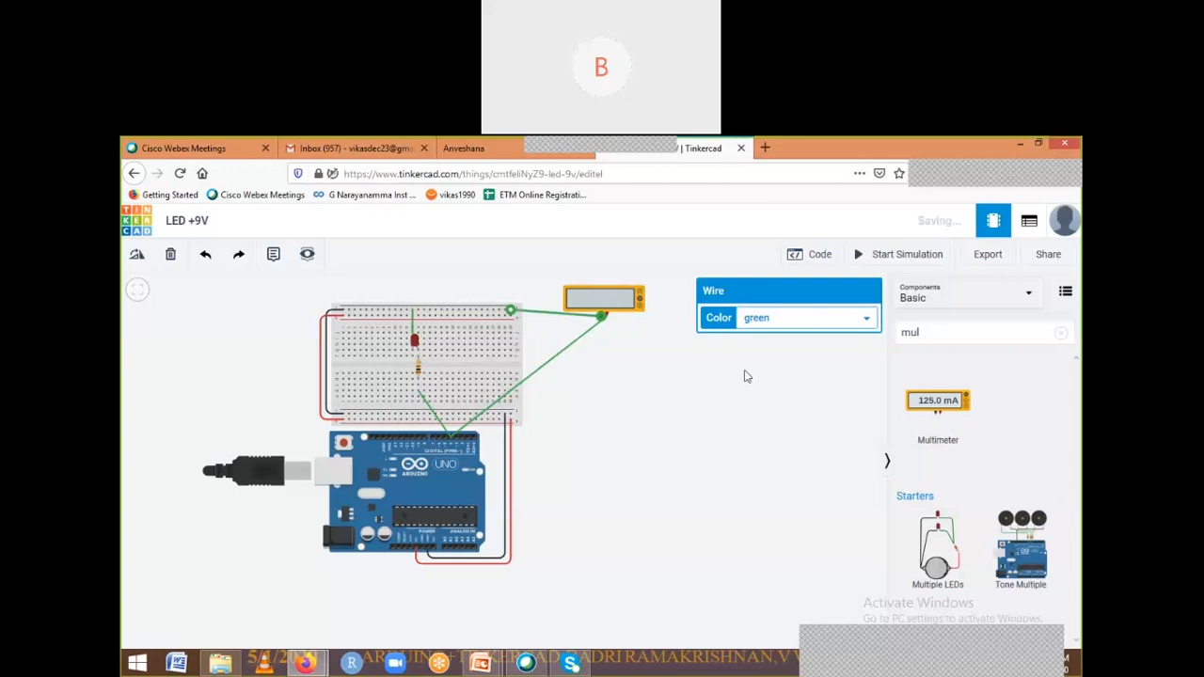
Simulate the circuit to read the voltage at pin D4 on the multimeter
click(907, 255)
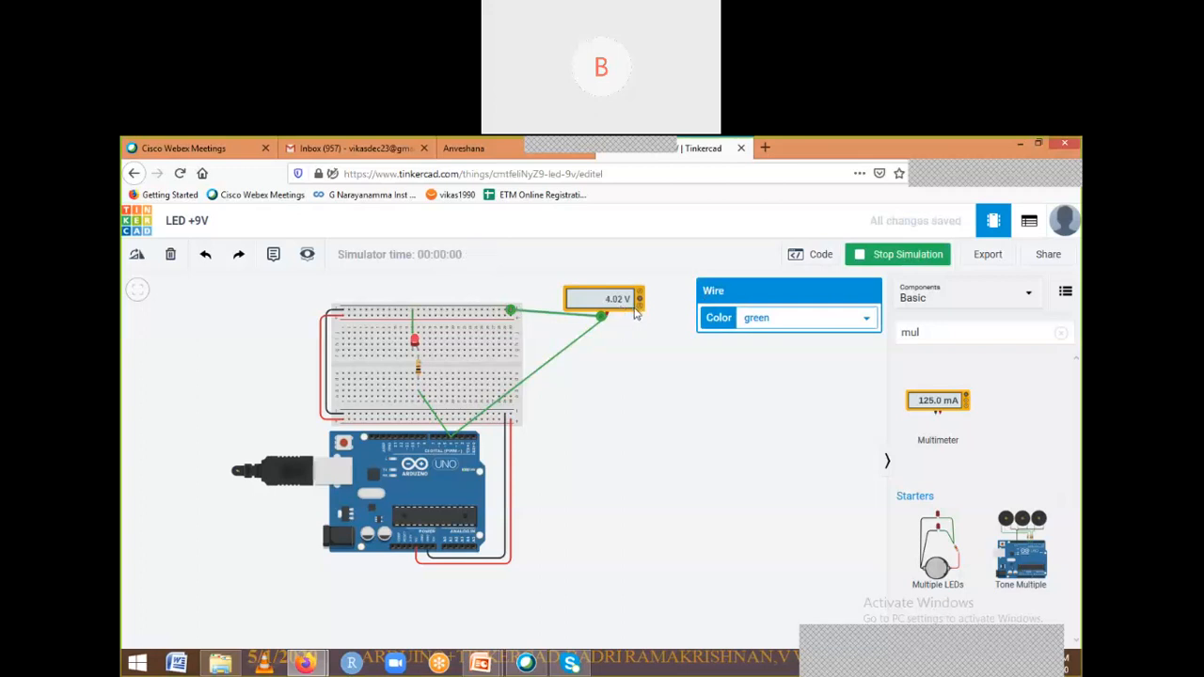
click(801, 381)
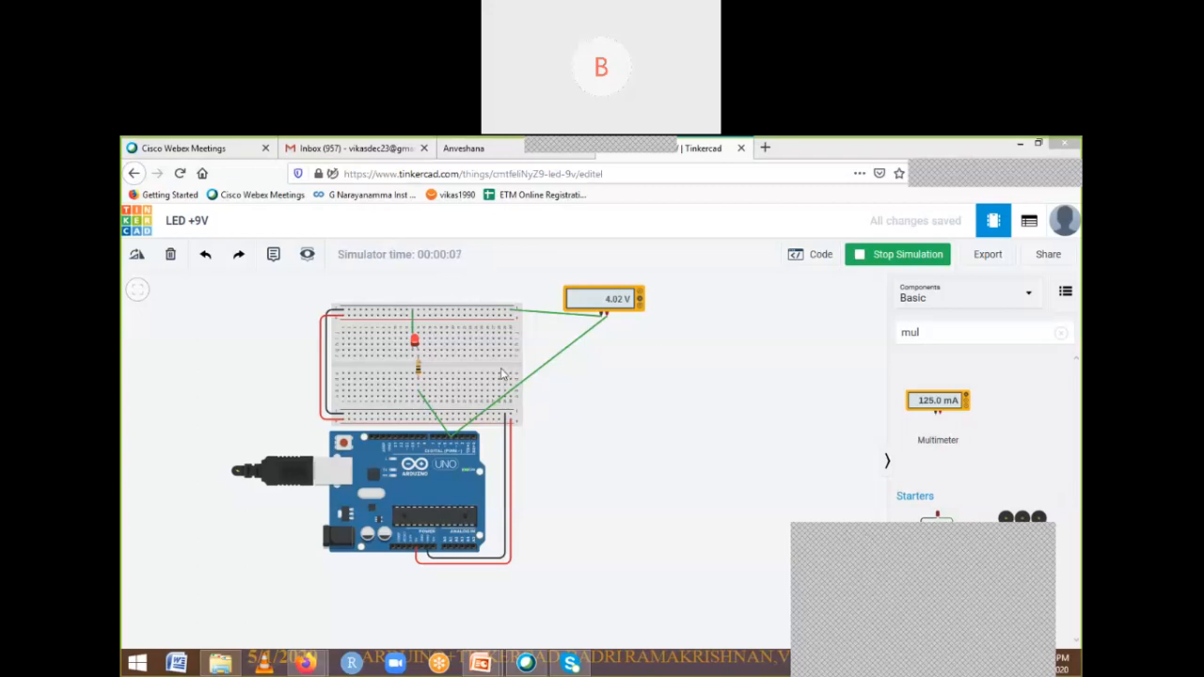
Try the resistor at 10 Ω to check its effect on the LED, restore 100 Ω and stop the simulation
click(418, 369)
click(808, 344)
key(BackSpace)
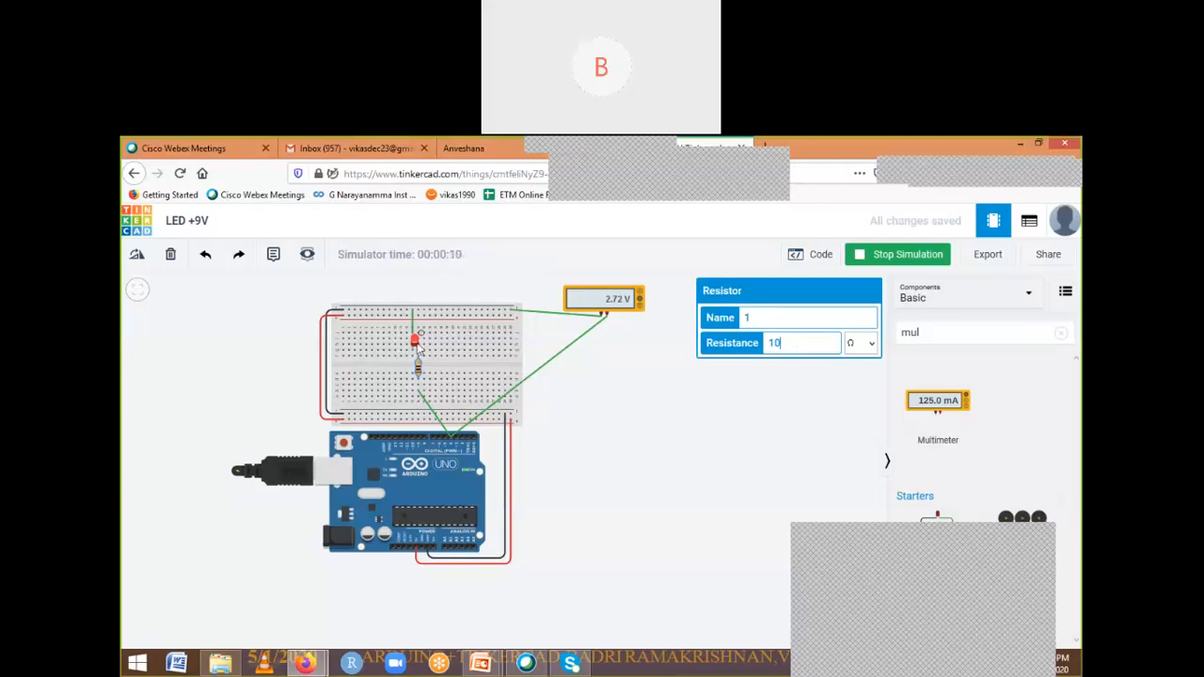
mouse_move(415, 343)
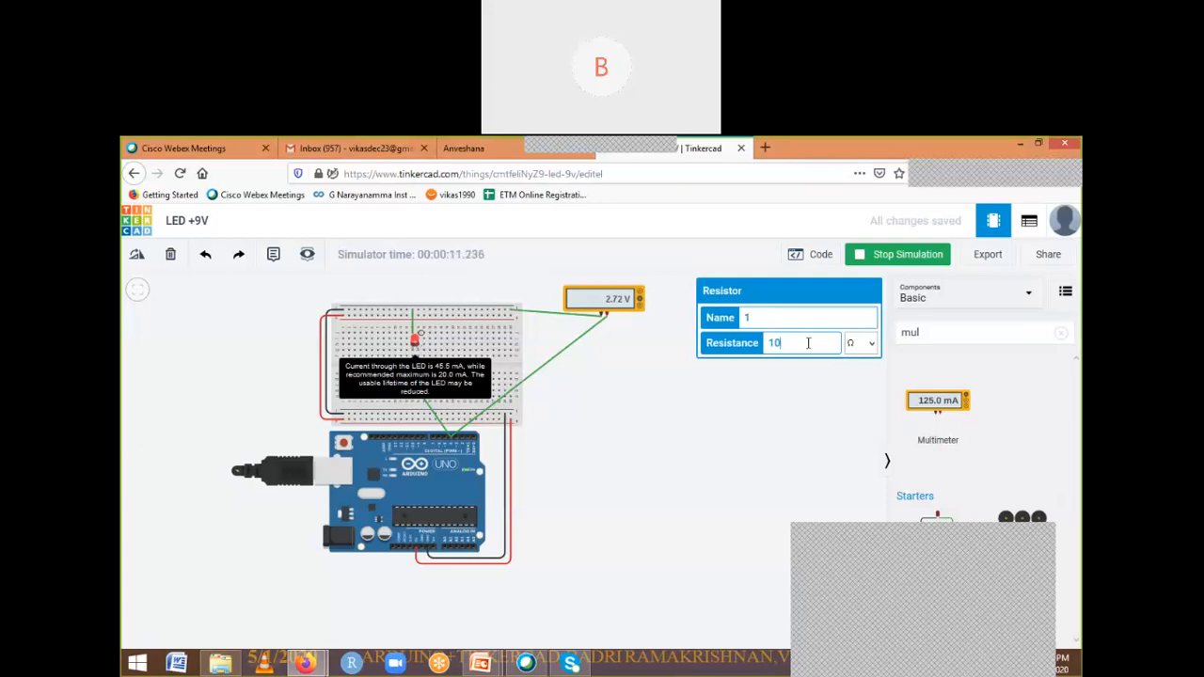
text(0)
click(752, 408)
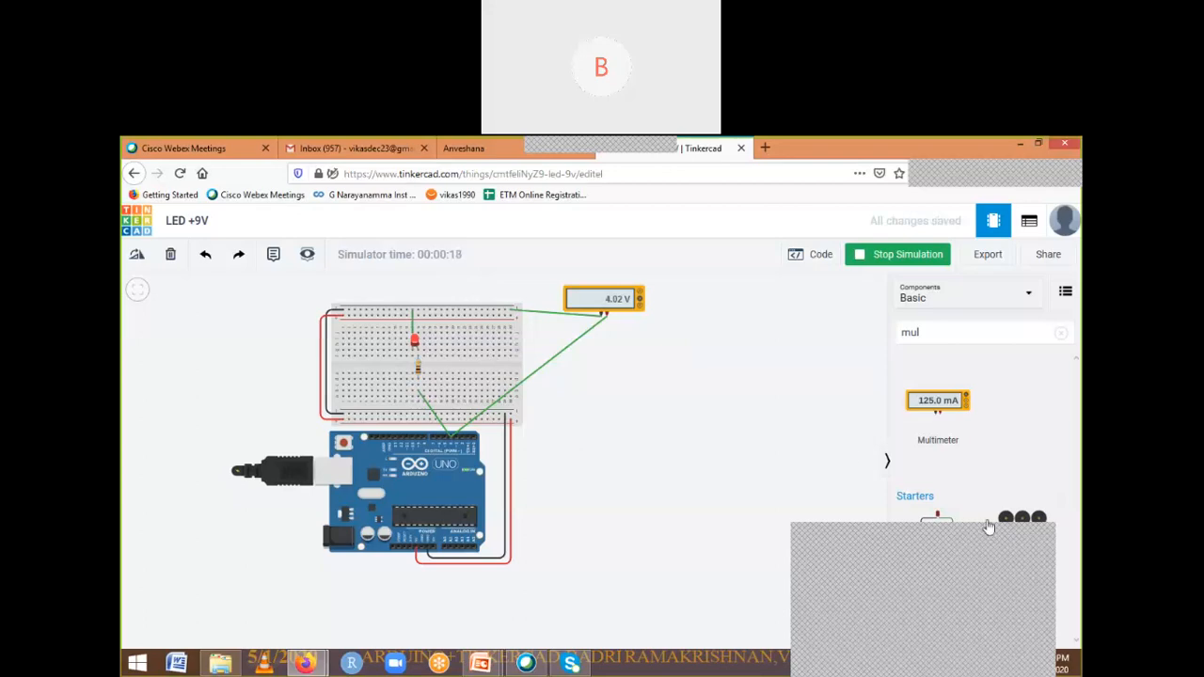
click(900, 269)
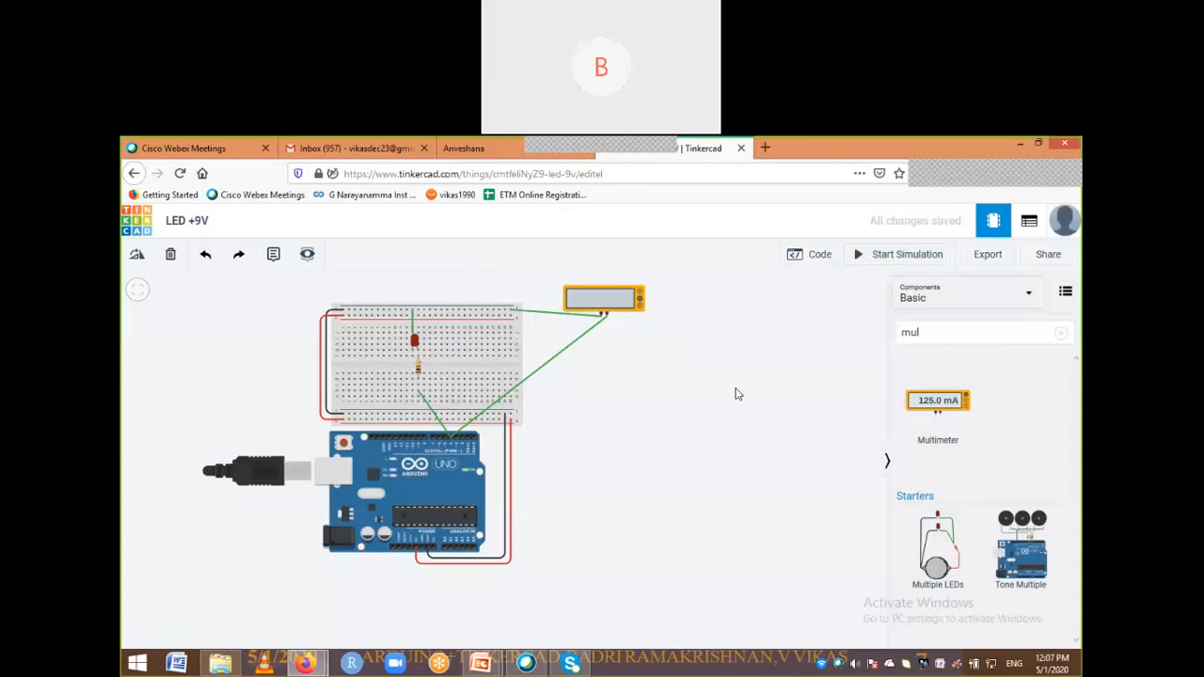
Reopen the Arduino's block code and add a wait block of 1 second below the pin 4 HIGH block
click(801, 258)
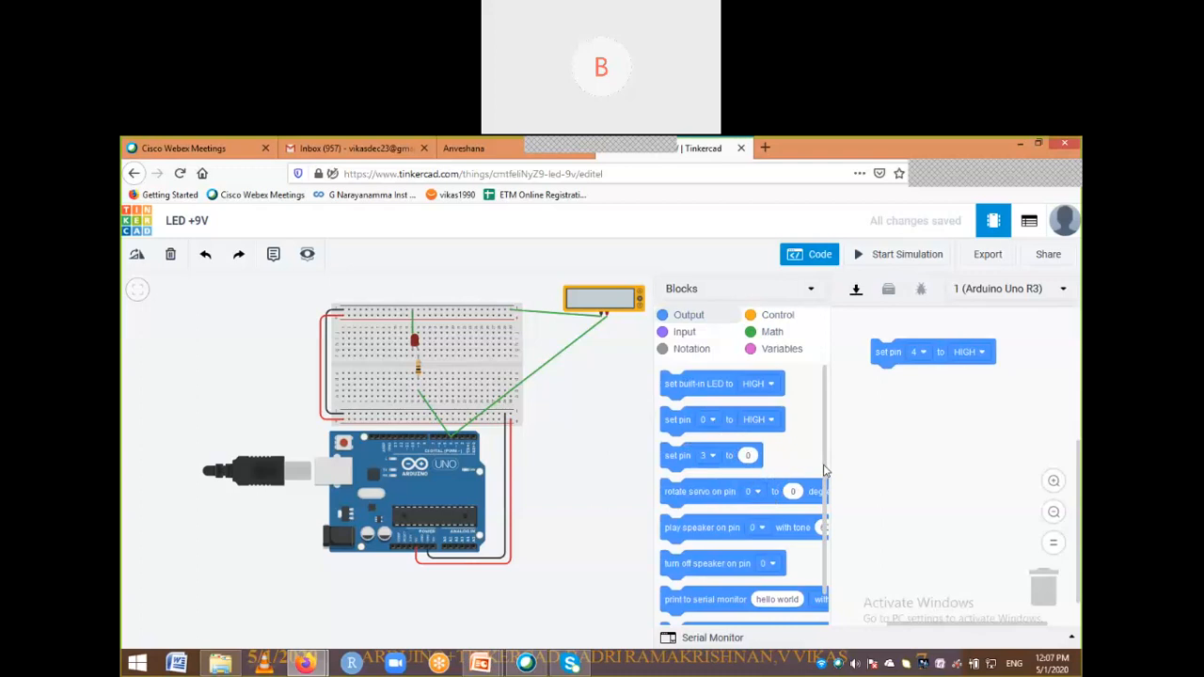
scroll(823, 470, down, 1)
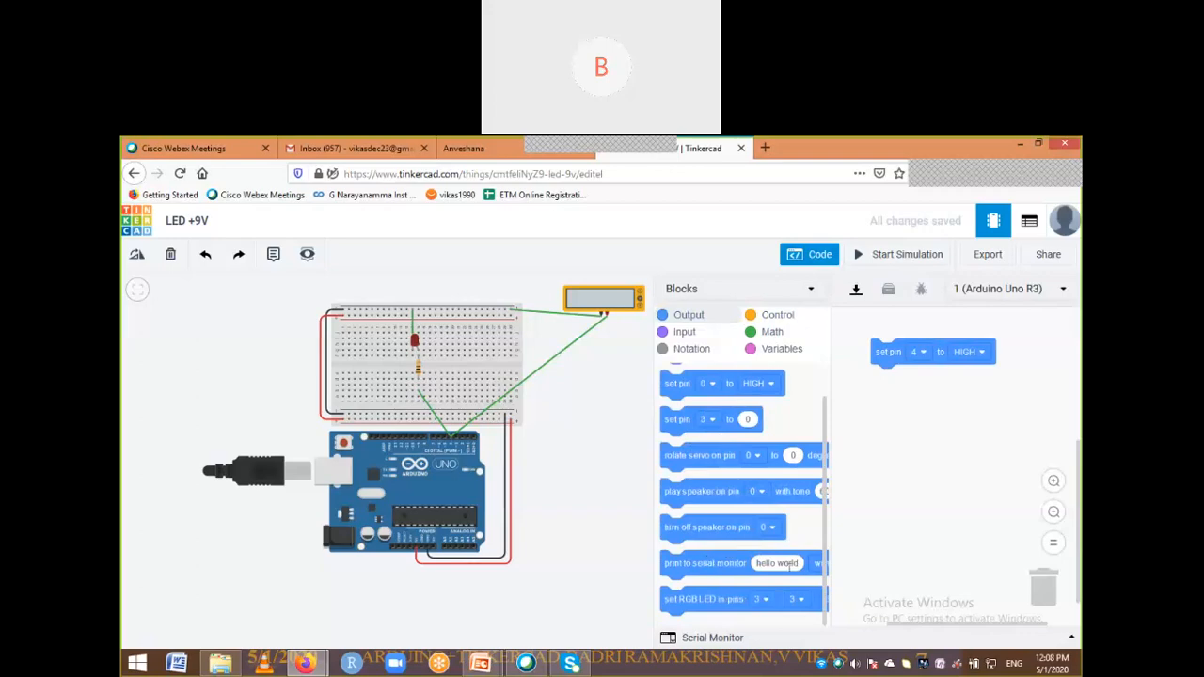
click(683, 334)
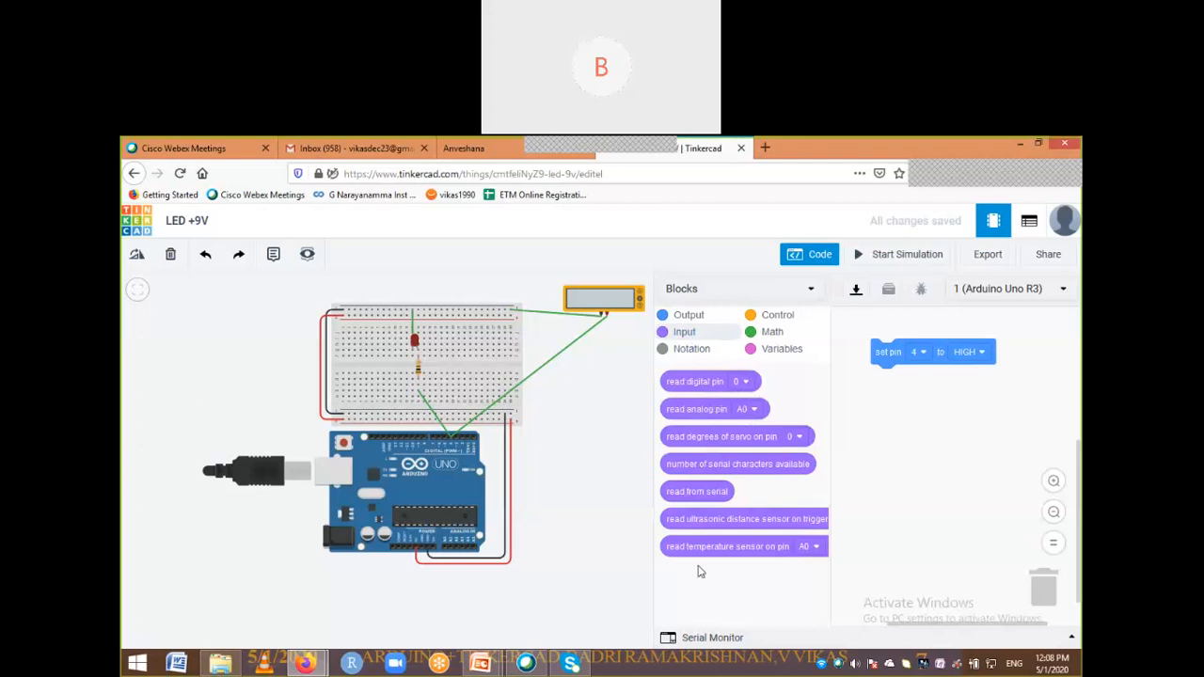
click(775, 316)
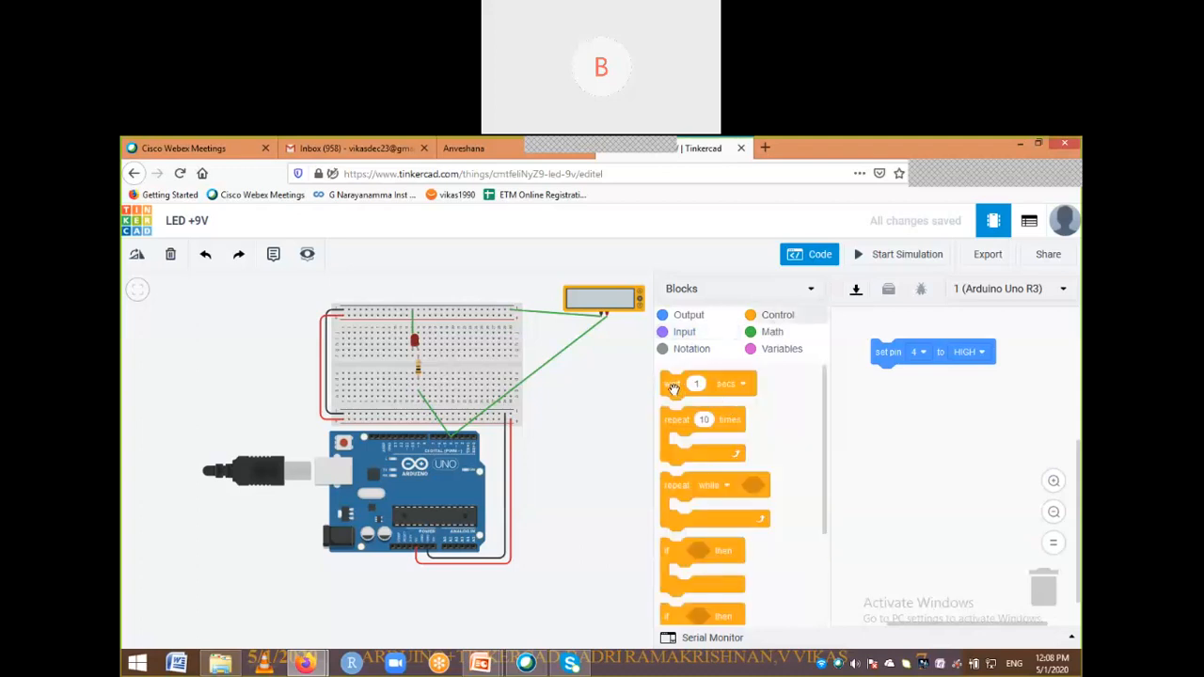
drag(673, 389, 895, 388)
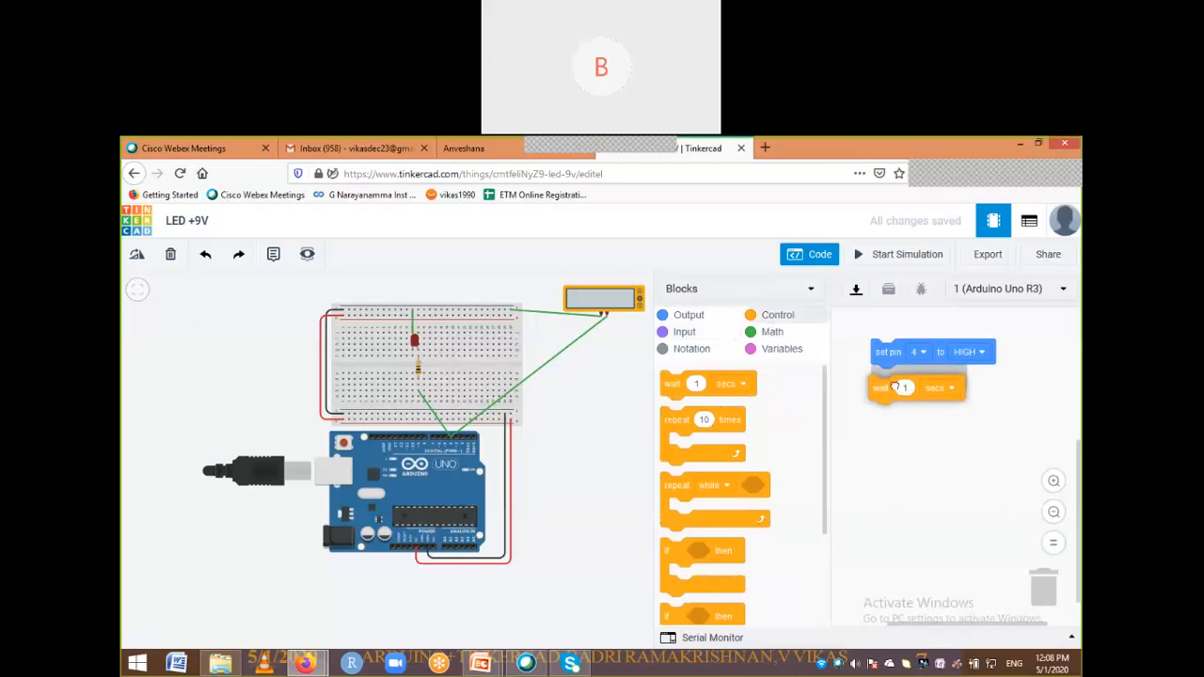
Snap the 1-second wait block beneath the pin 4 HIGH block and look through the Math, Variables and Notation blocks
drag(895, 387, 884, 380)
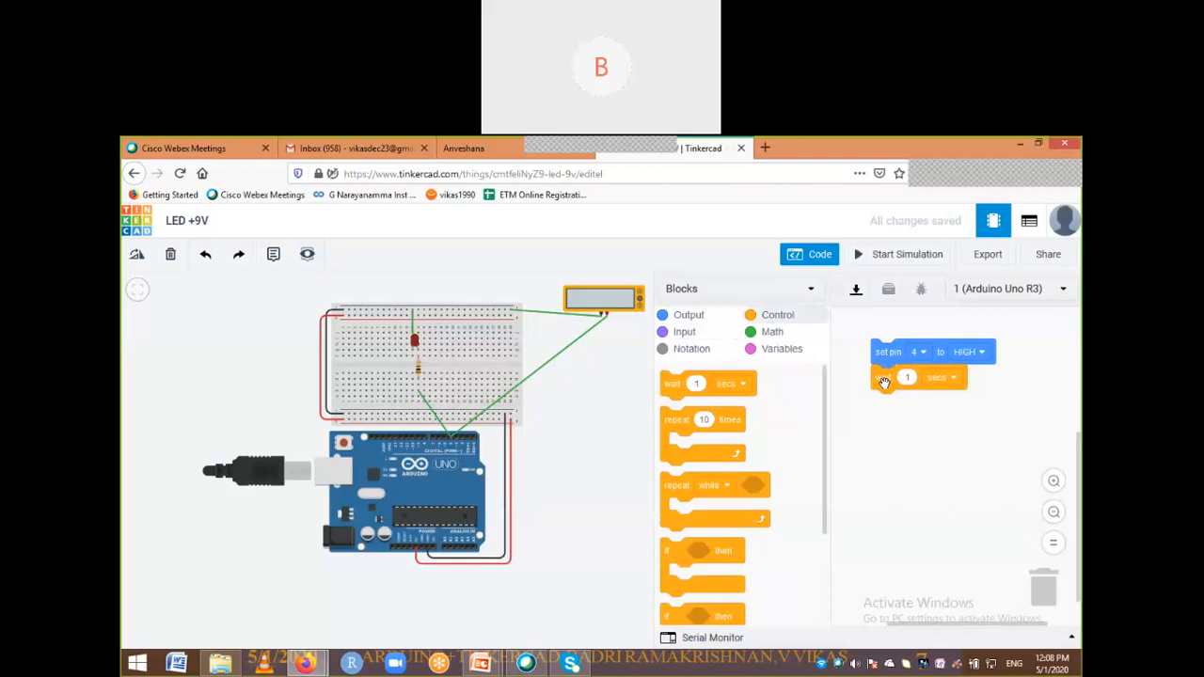
click(770, 332)
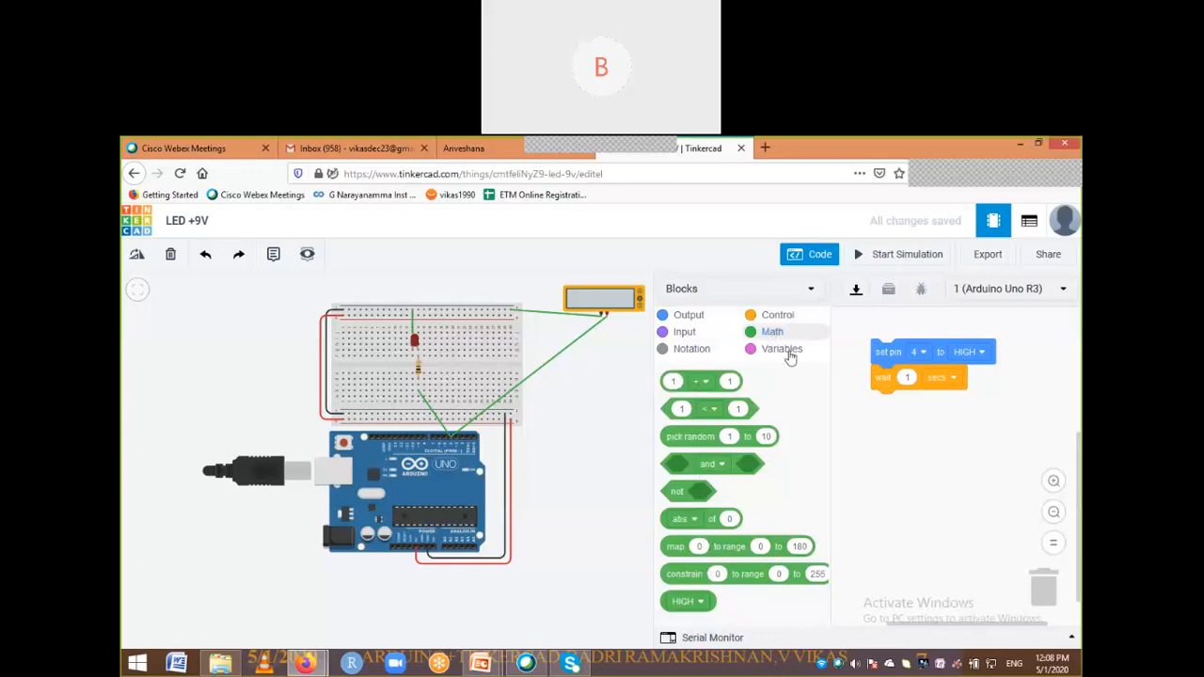
click(781, 350)
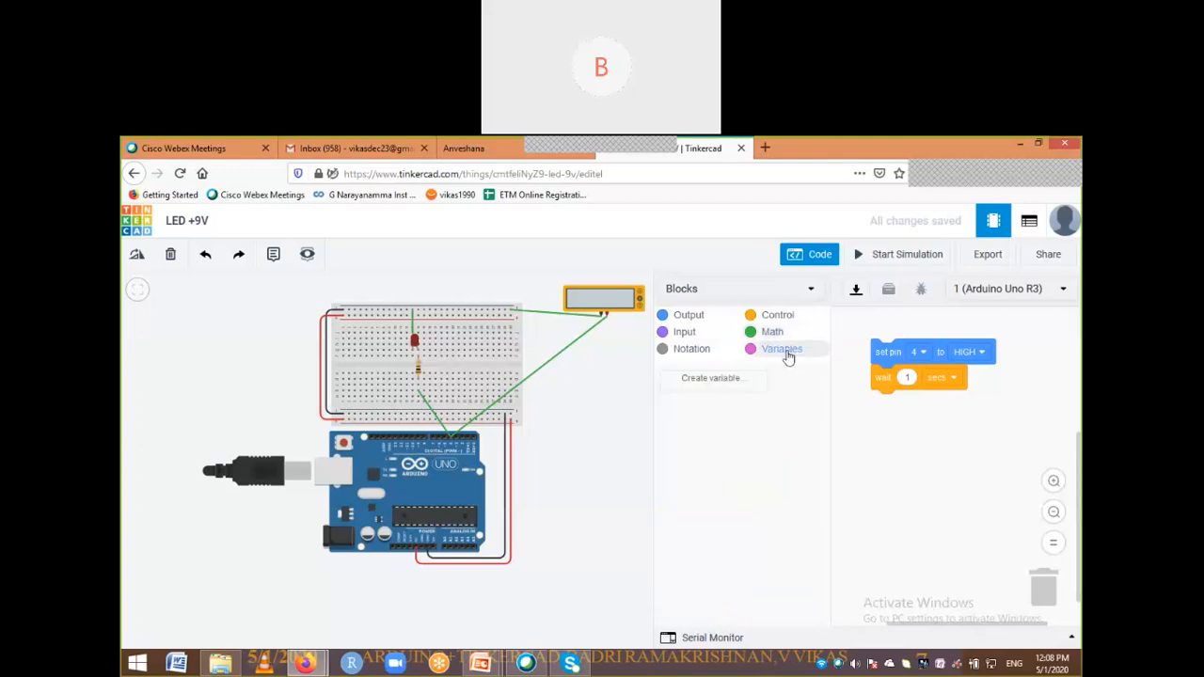
click(703, 355)
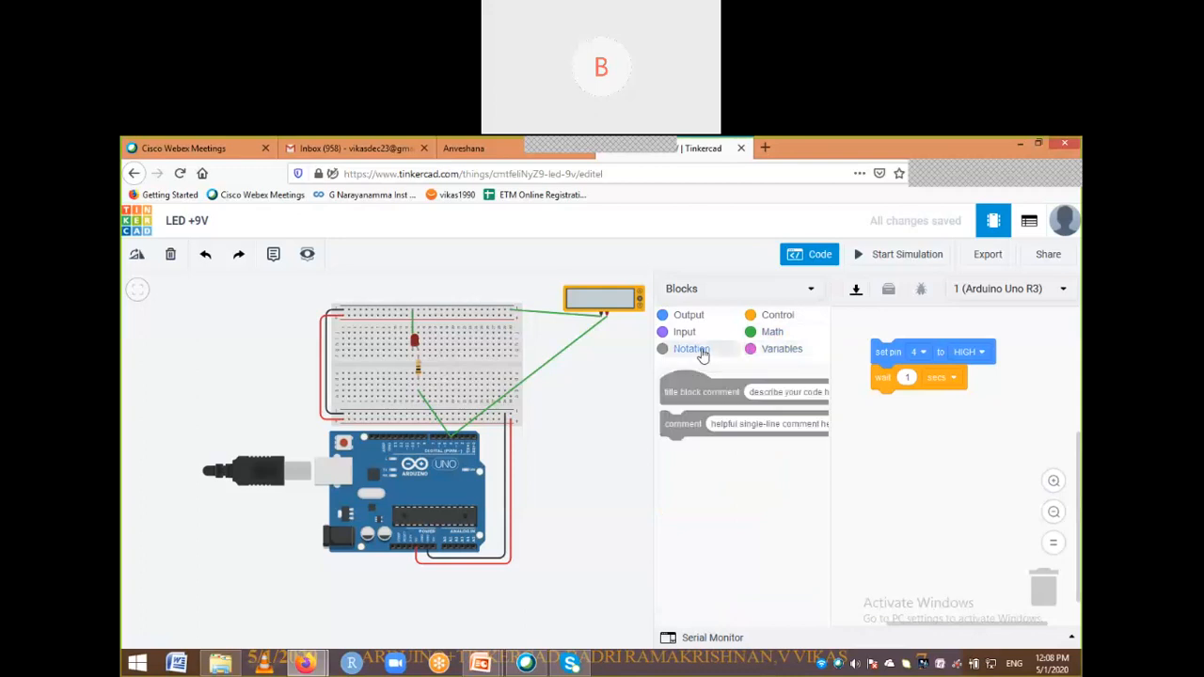
Duplicate the pin 4 HIGH block with its wait block and attach the copy below the original pair
right_click(891, 352)
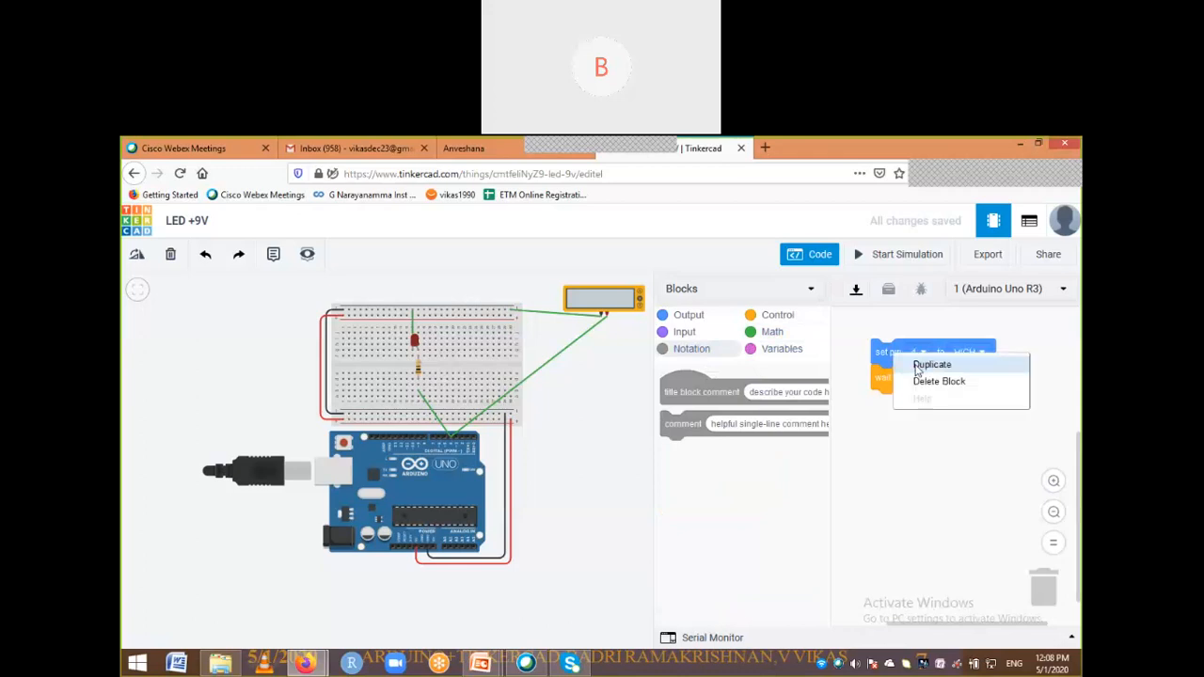
click(920, 365)
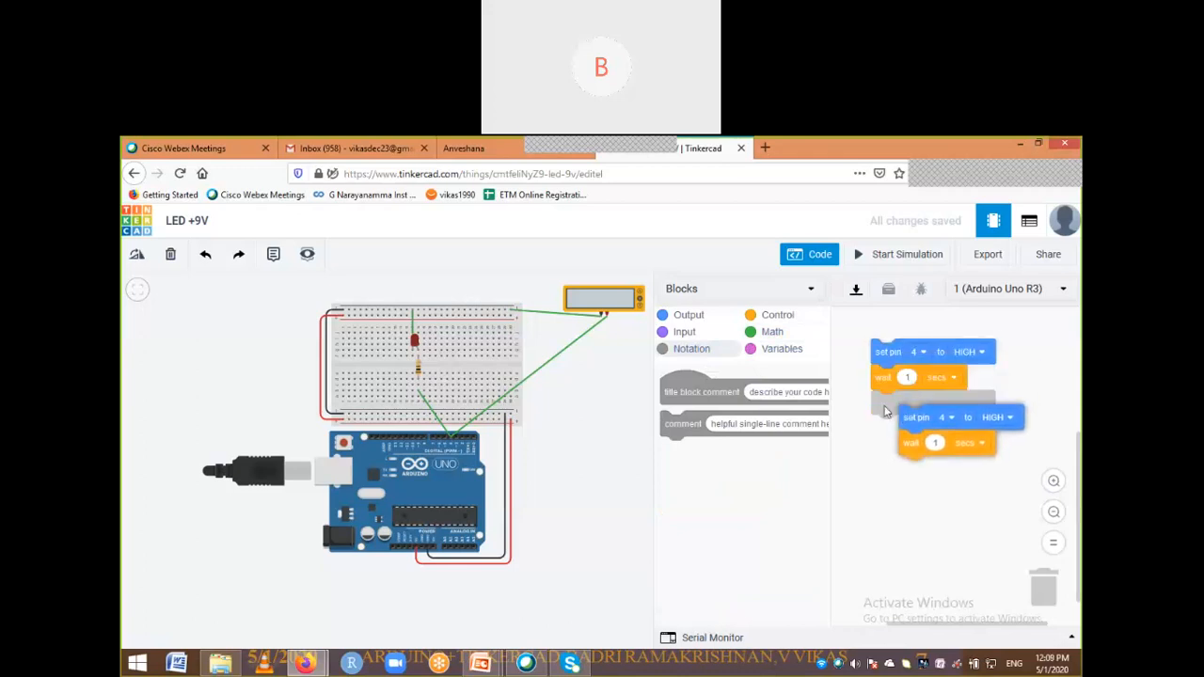
drag(884, 411, 877, 401)
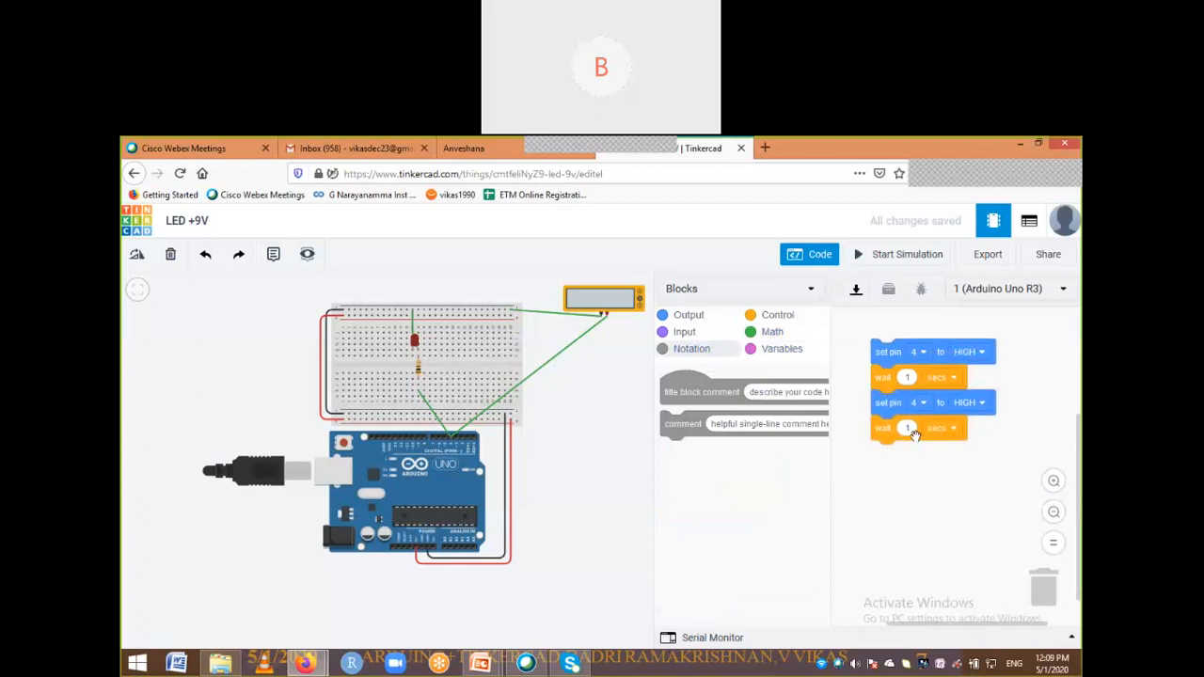
Set the first wait to 2 seconds and the second pin 4 block to LOW
click(937, 378)
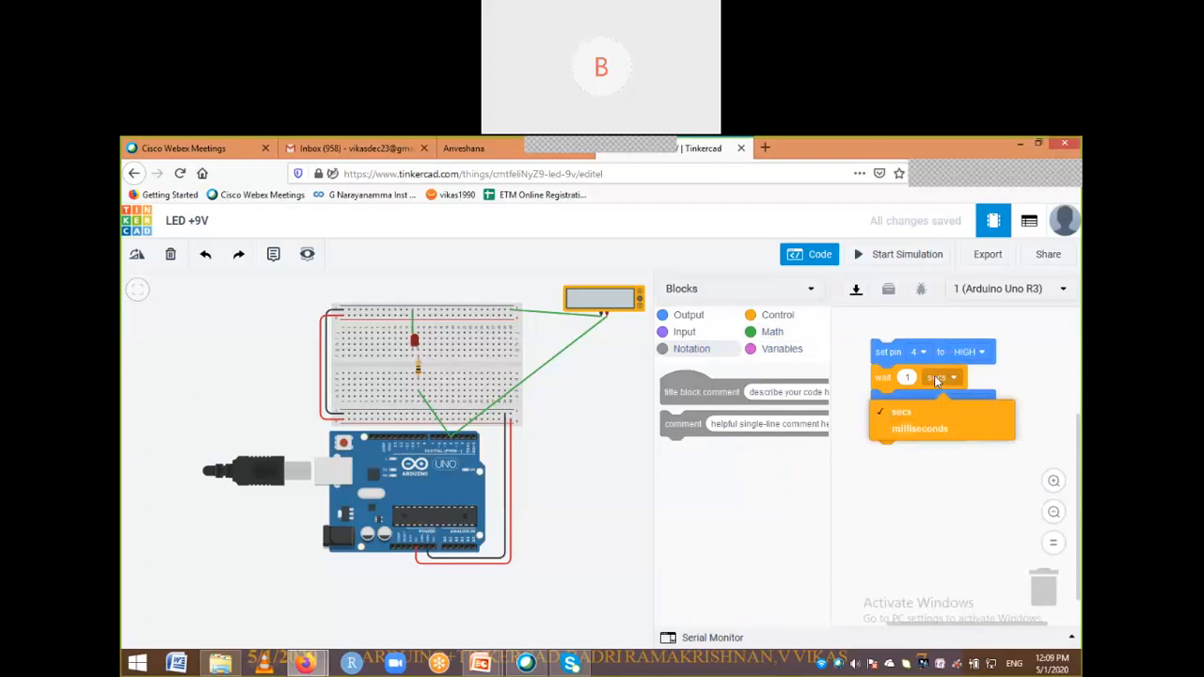
click(935, 377)
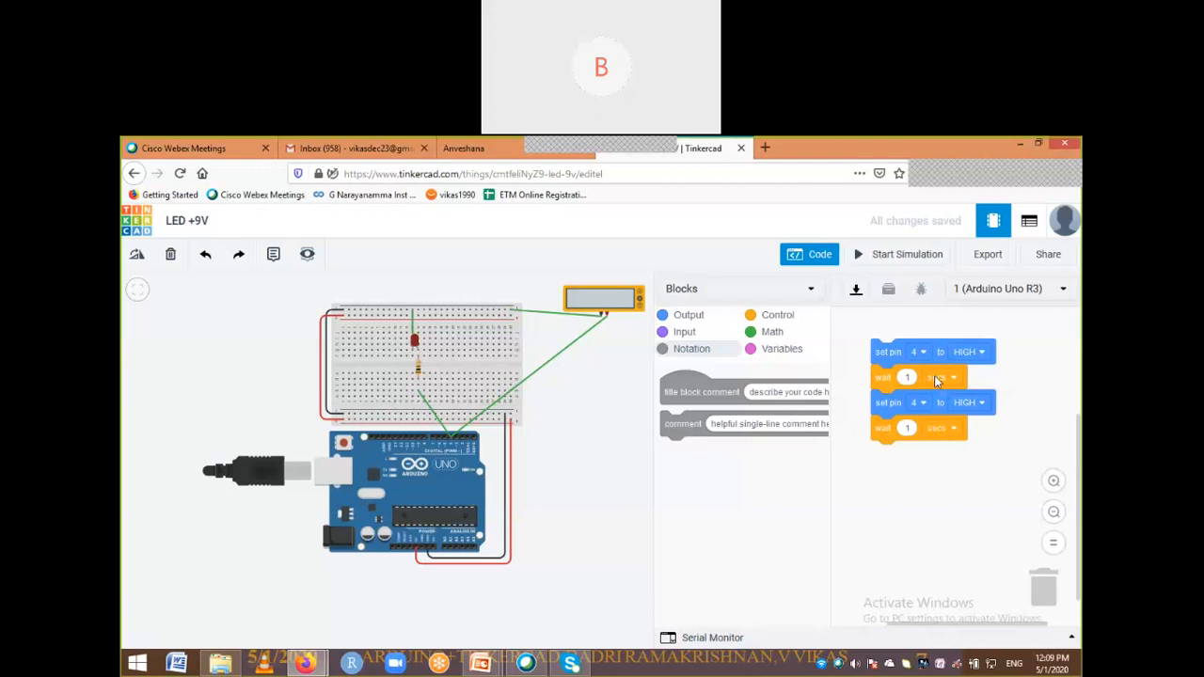
click(909, 377)
text(2)
click(955, 468)
click(975, 403)
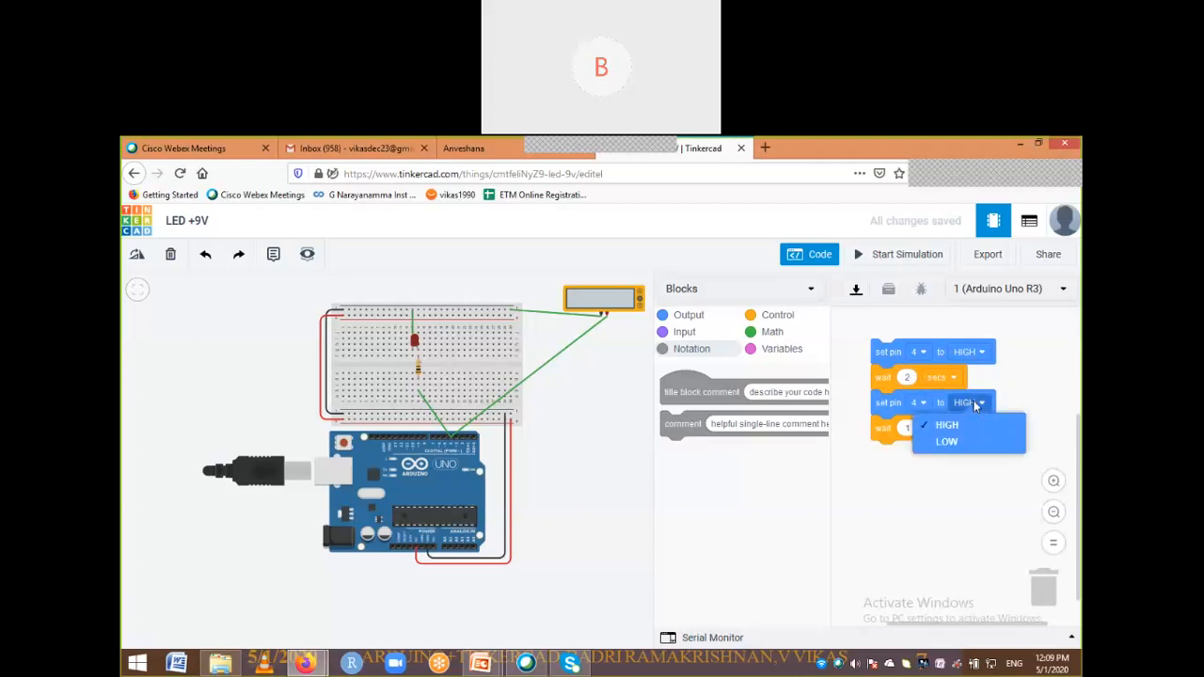
click(946, 454)
Close the code editor and simulate the circuit to watch the LED and multimeter switch, stopping the simulation when done
click(809, 254)
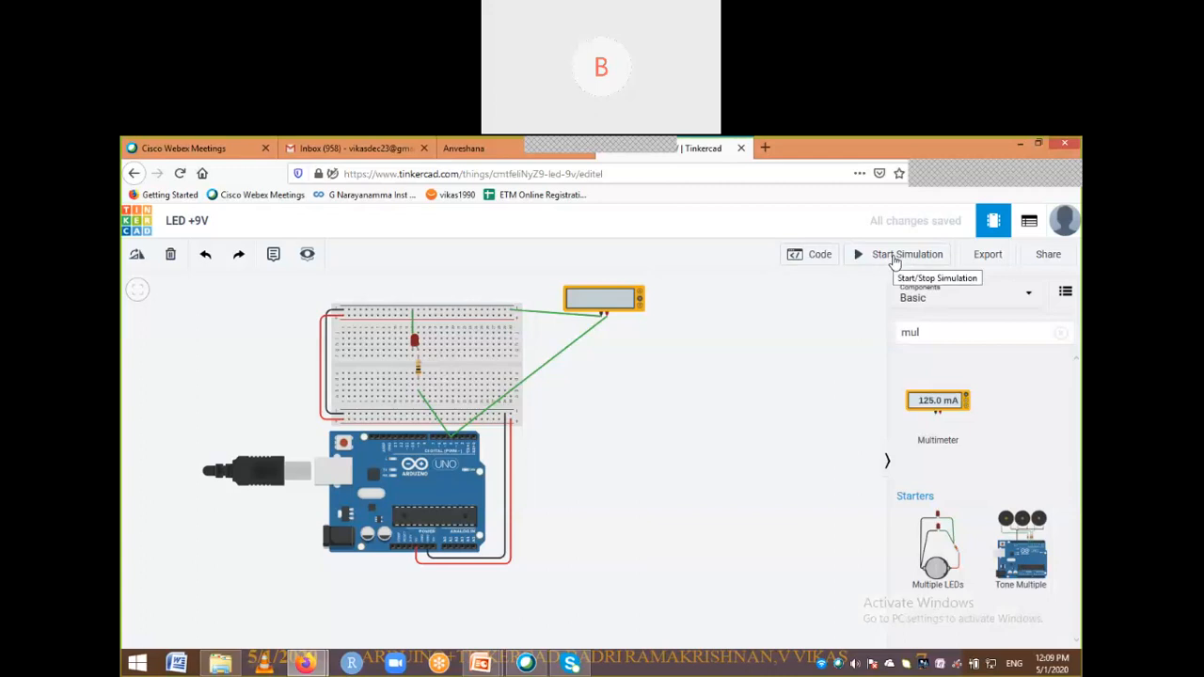
click(894, 259)
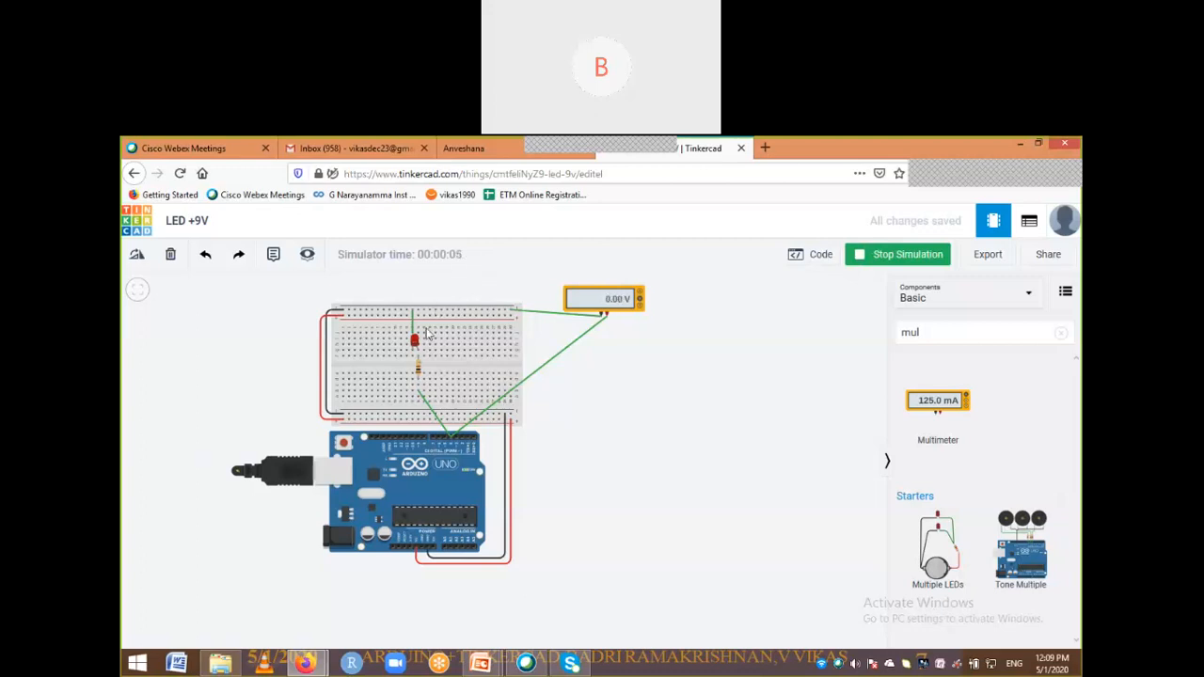
click(851, 267)
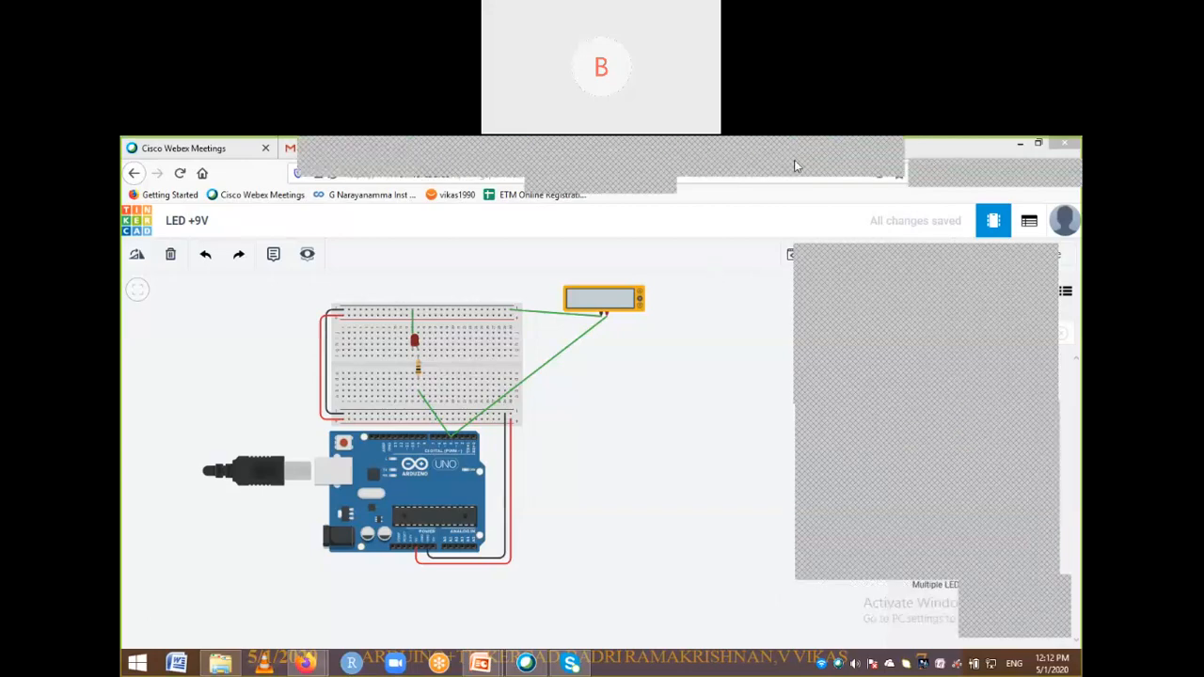
Switch to the Webex meeting, show the participants in grid view and move the self-view video to the grid's upper-right corner
click(485, 154)
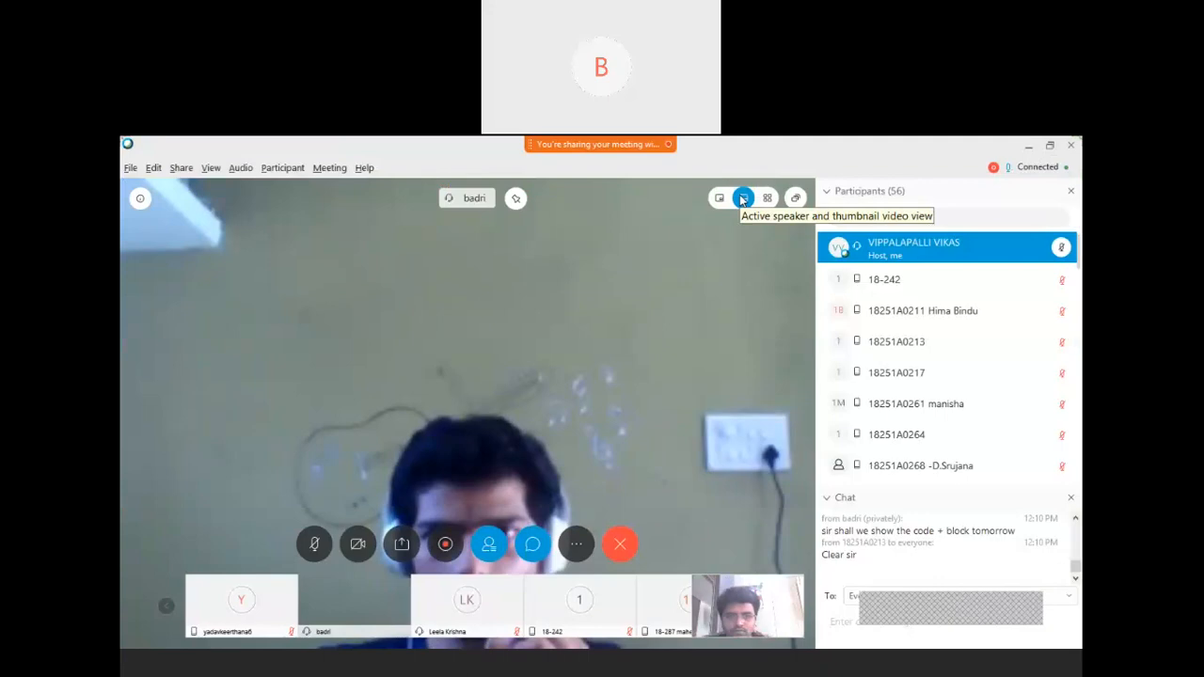
click(742, 200)
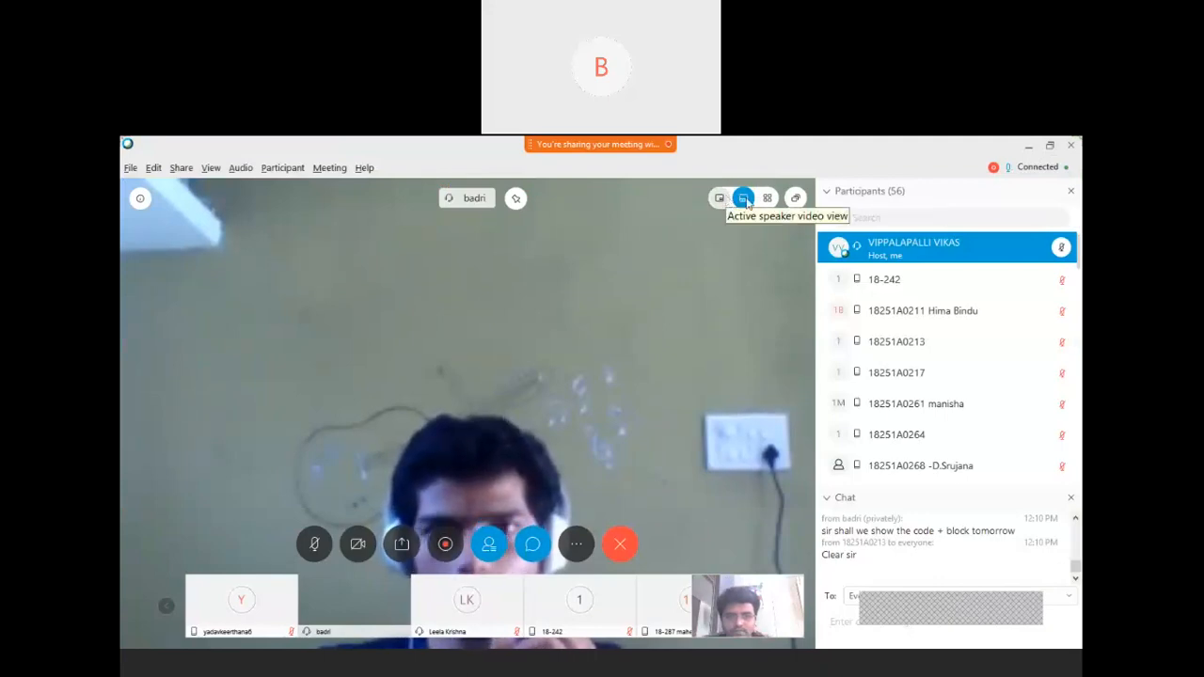
click(765, 199)
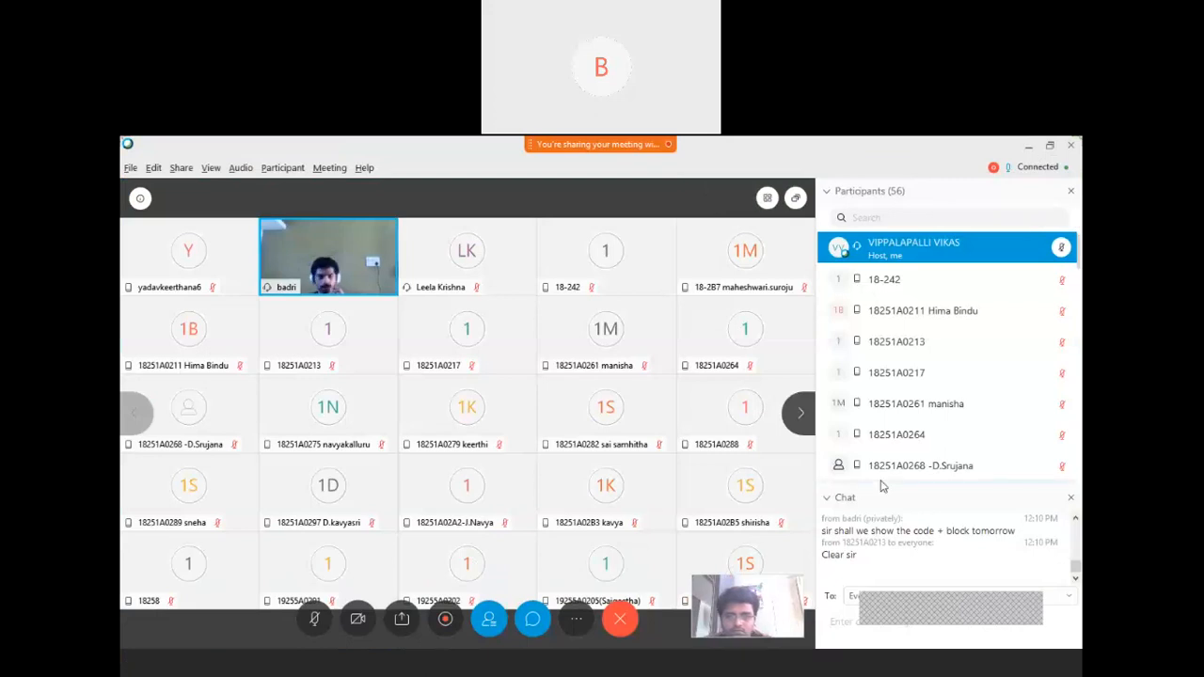
click(799, 414)
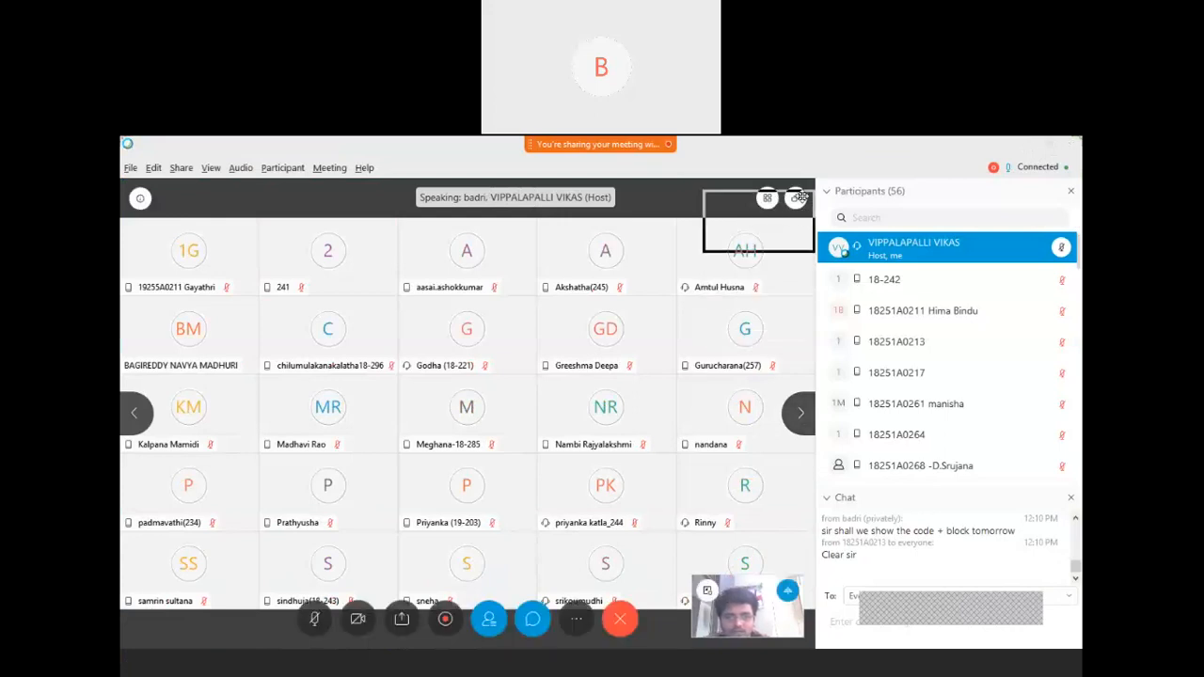
drag(800, 198, 799, 184)
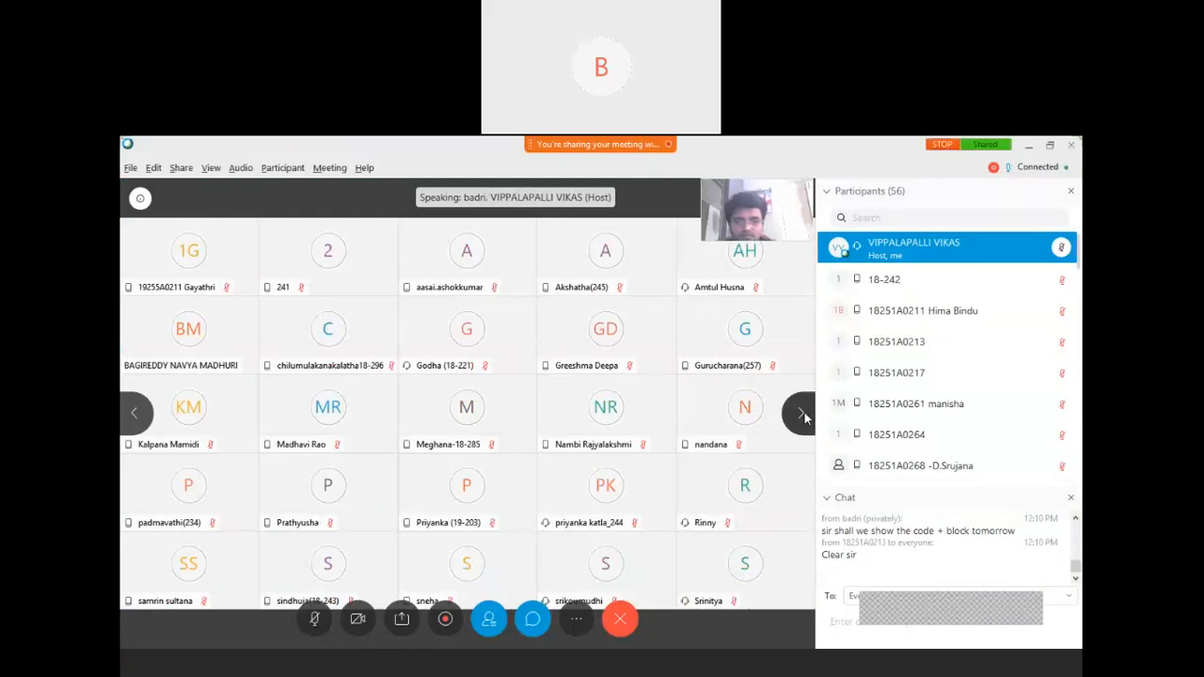
Page back and forth through the participant grid to review who is attending the meeting
click(803, 413)
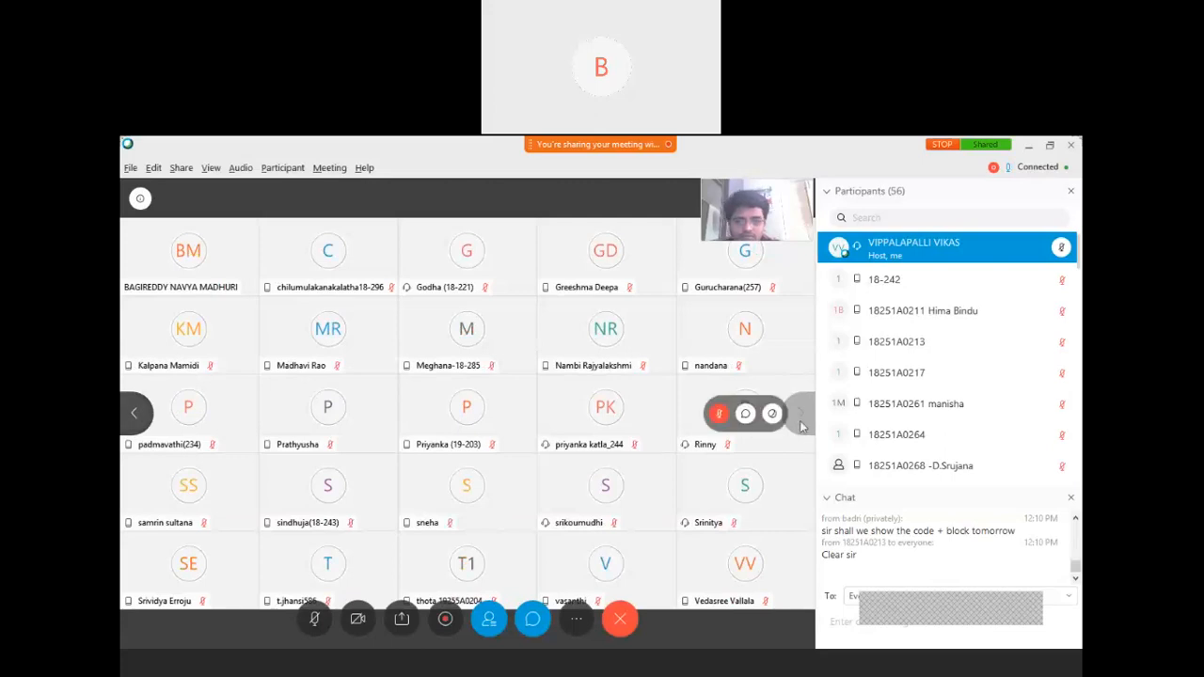
mouse_move(287, 382)
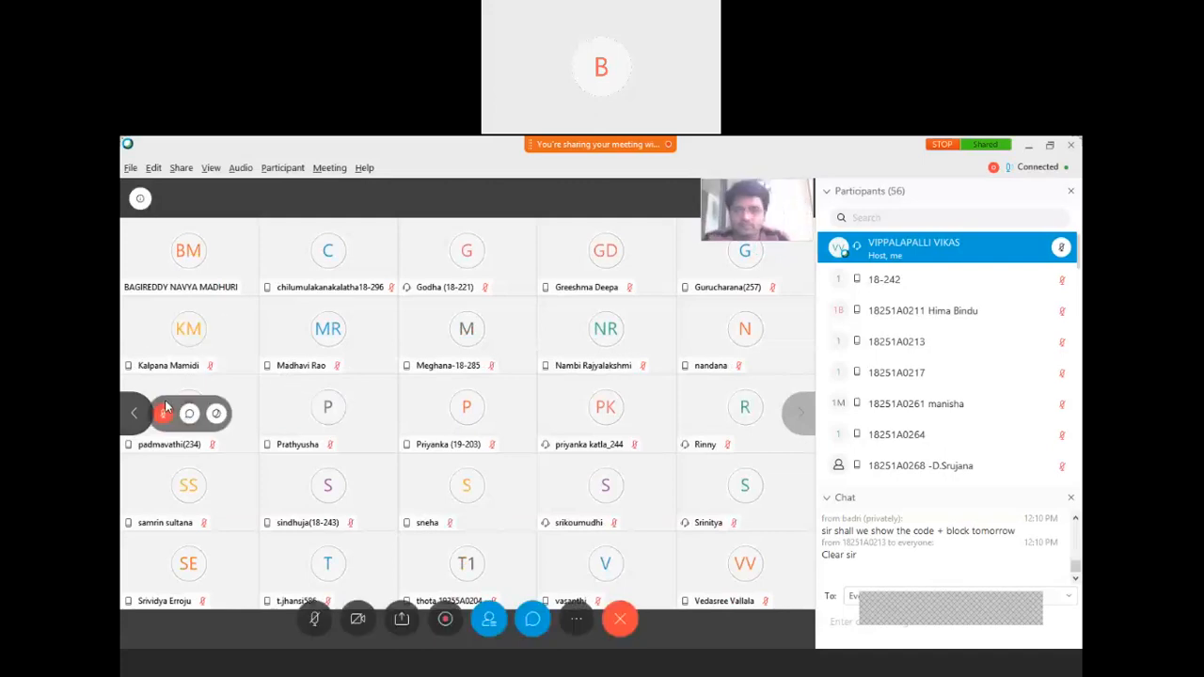
click(137, 414)
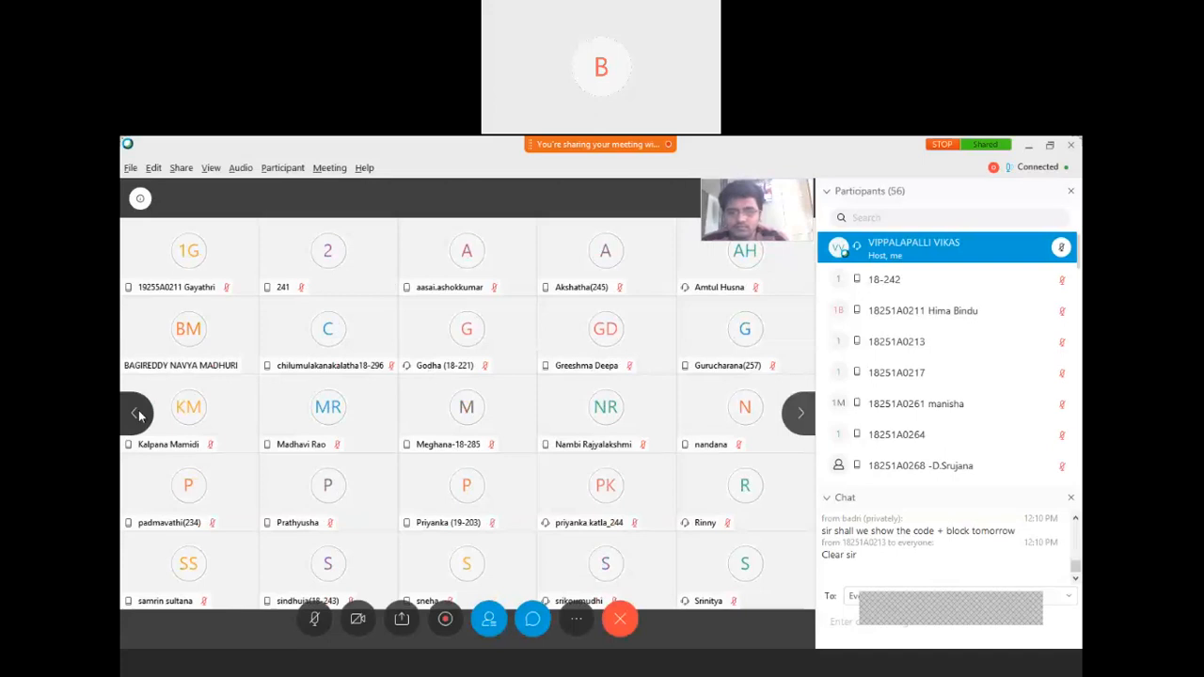
click(137, 414)
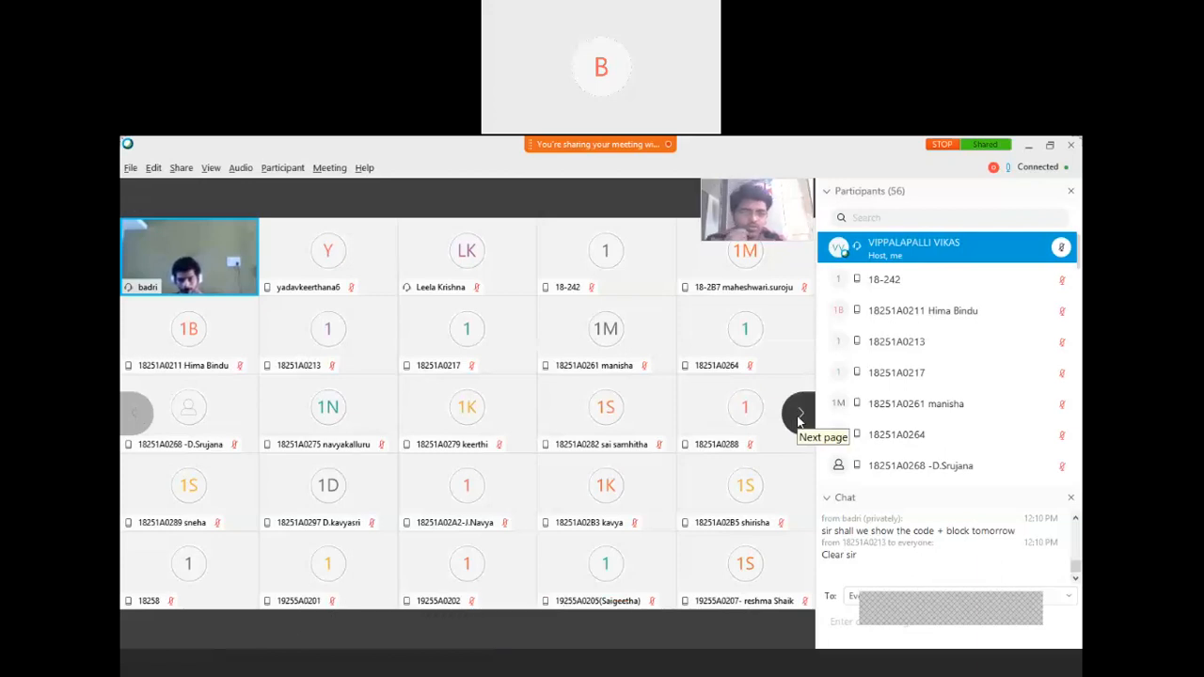
click(798, 414)
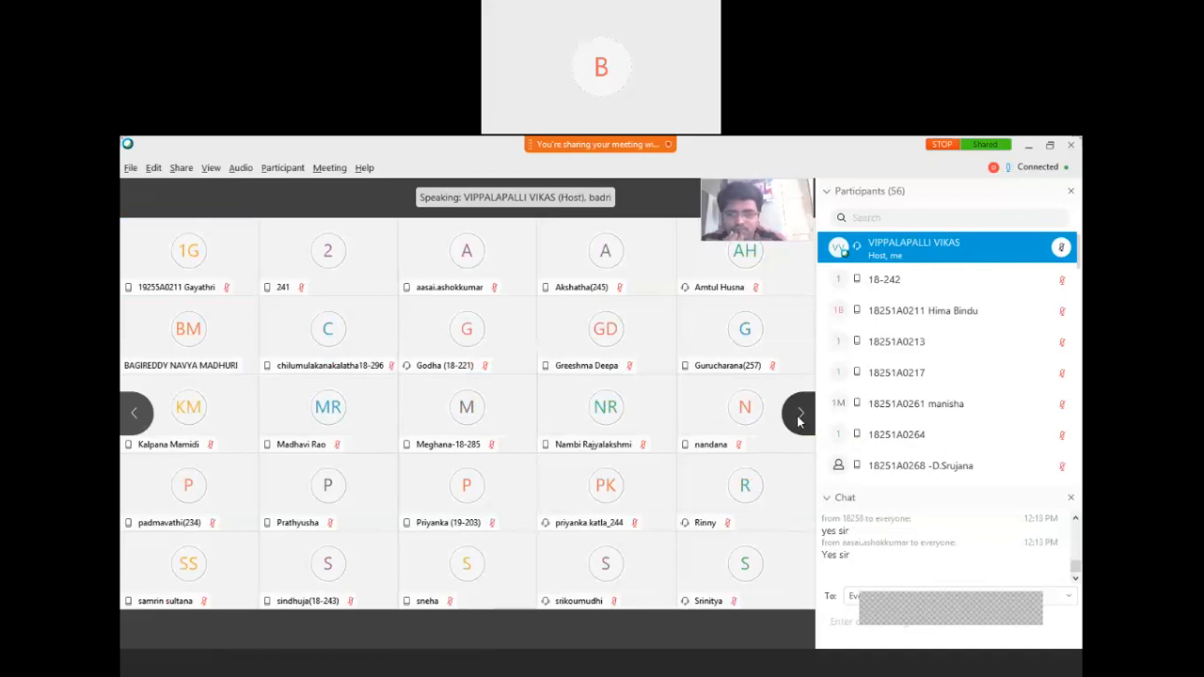
click(797, 415)
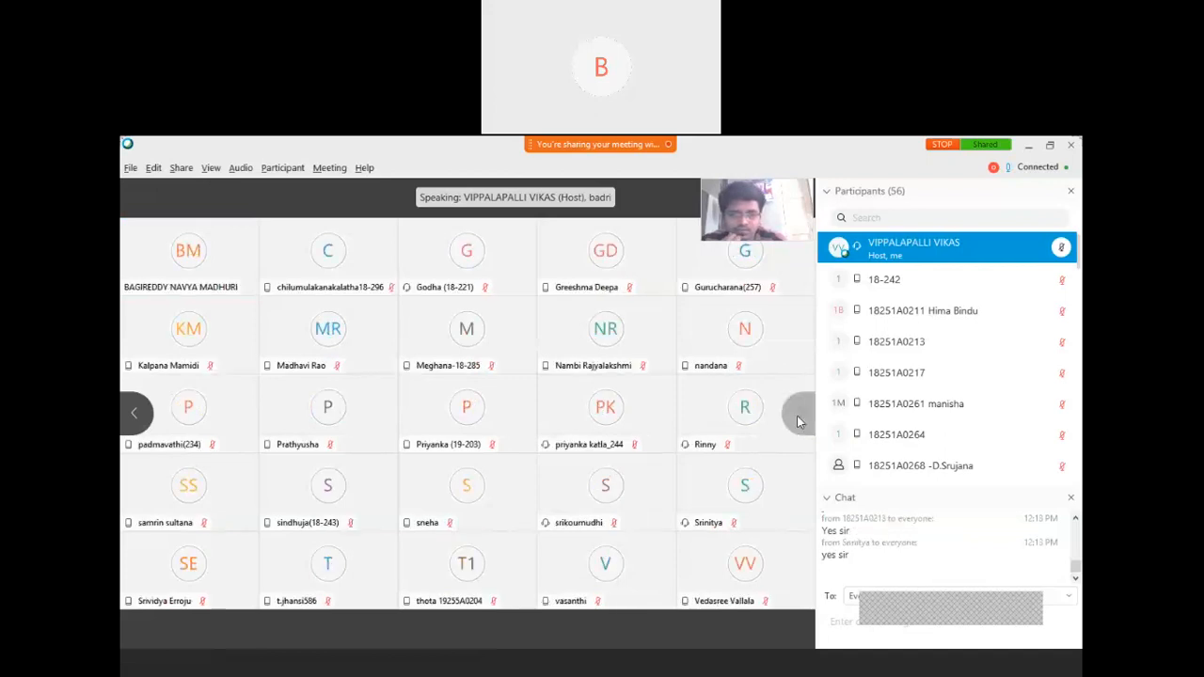